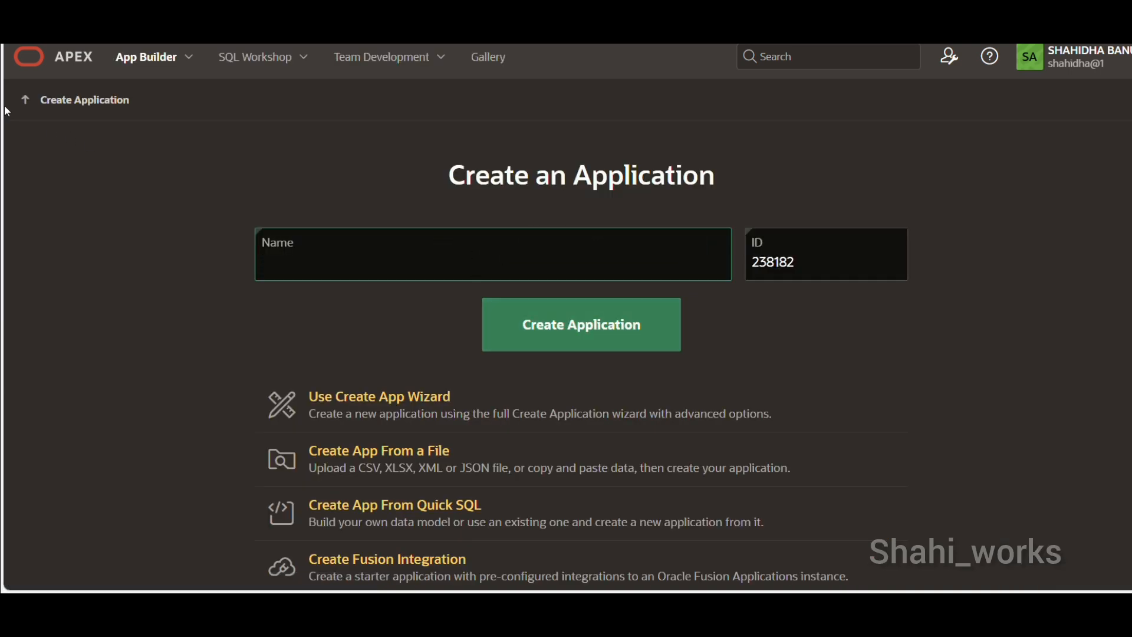
- Open the Navigation Menu list in the Employee Onboarding Application's shared components and review its list entries
click(22, 103)
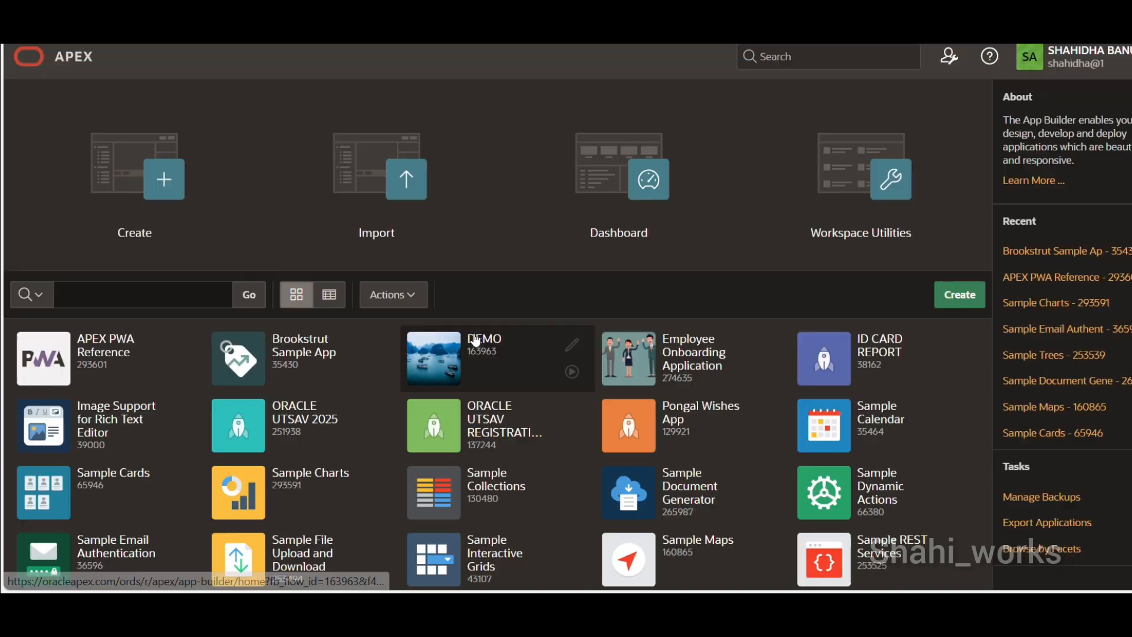
click(652, 360)
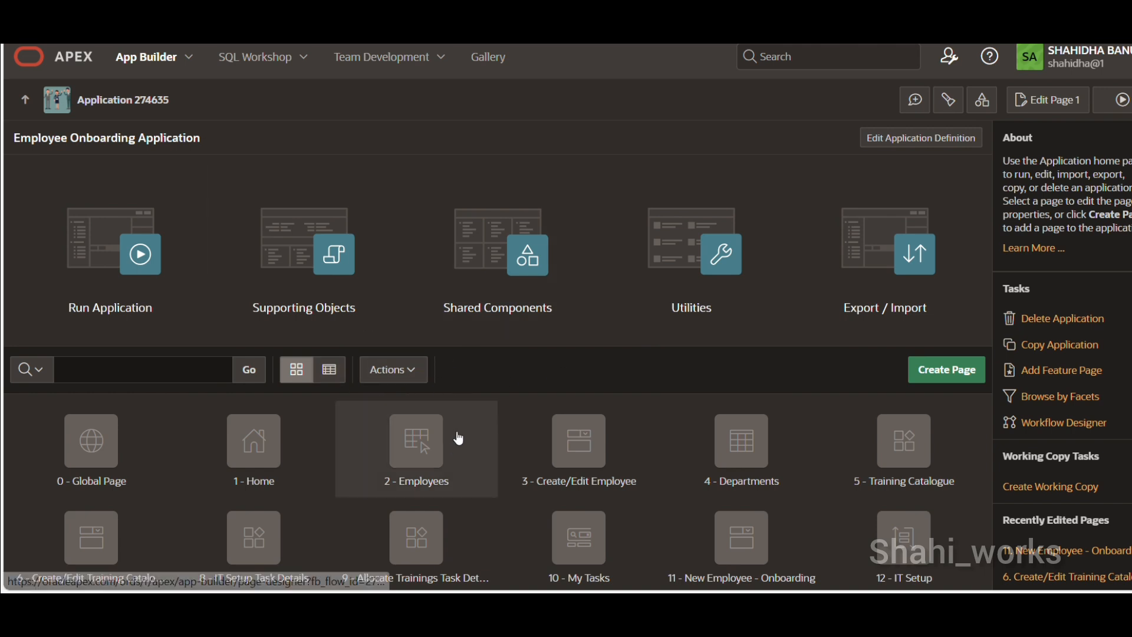
click(511, 299)
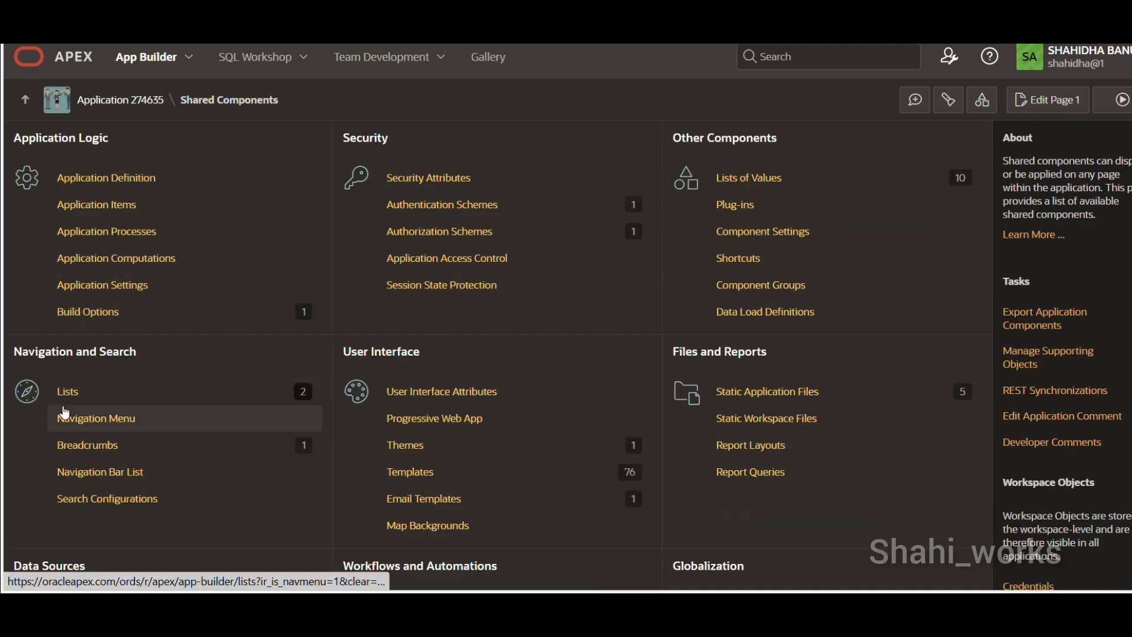
scroll(80, 372, down, 2)
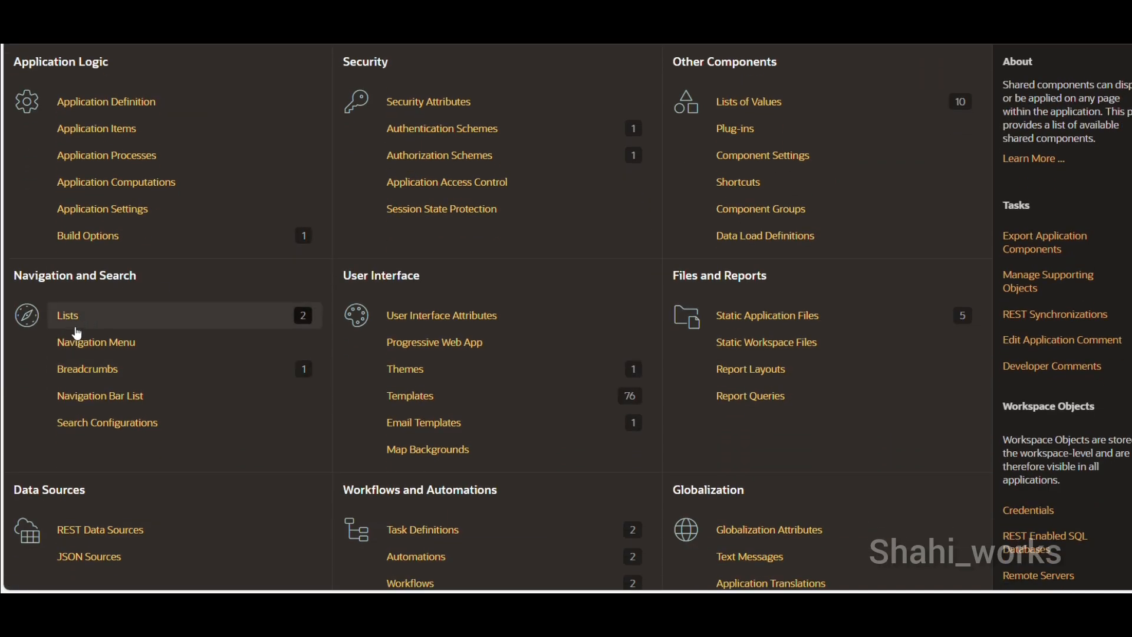
click(97, 341)
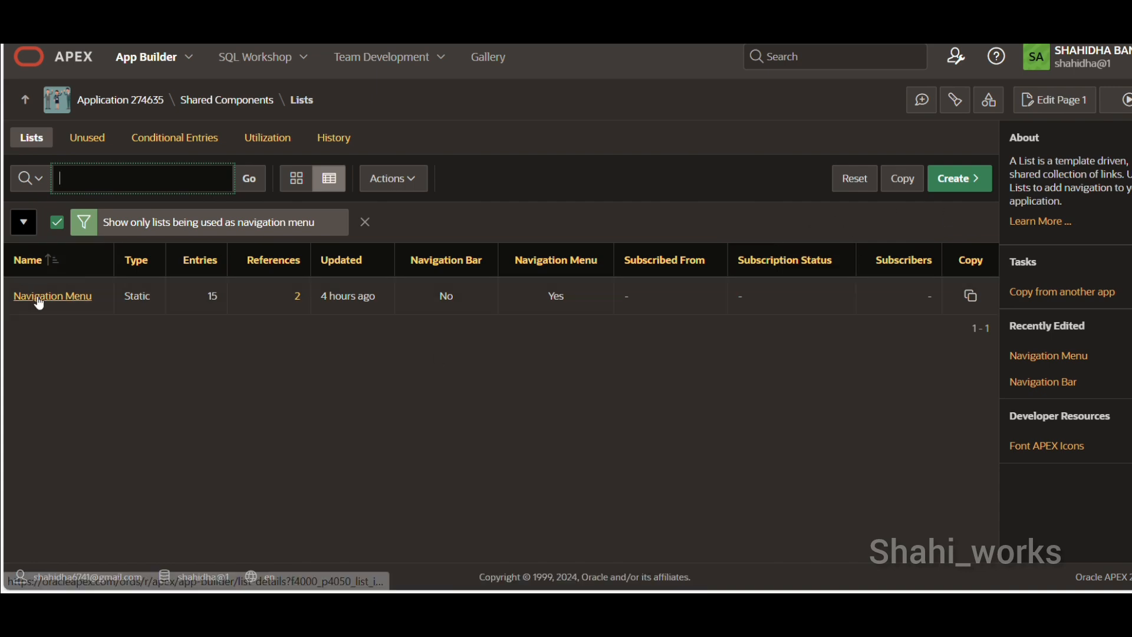
click(39, 297)
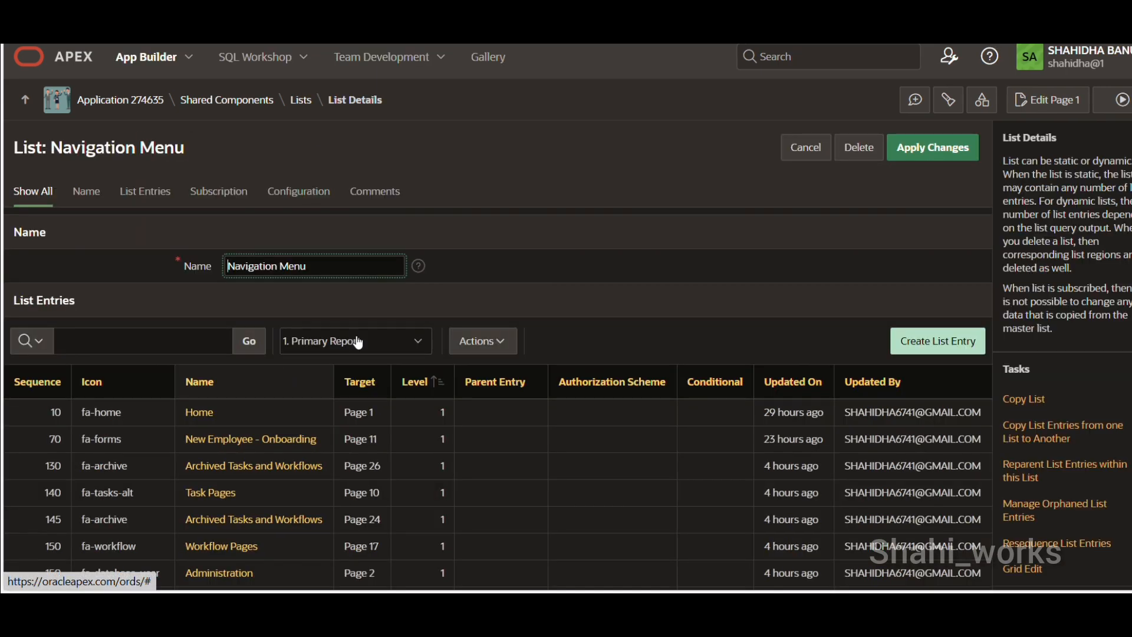
scroll(254, 448, down, 2)
scroll(251, 443, down, 4)
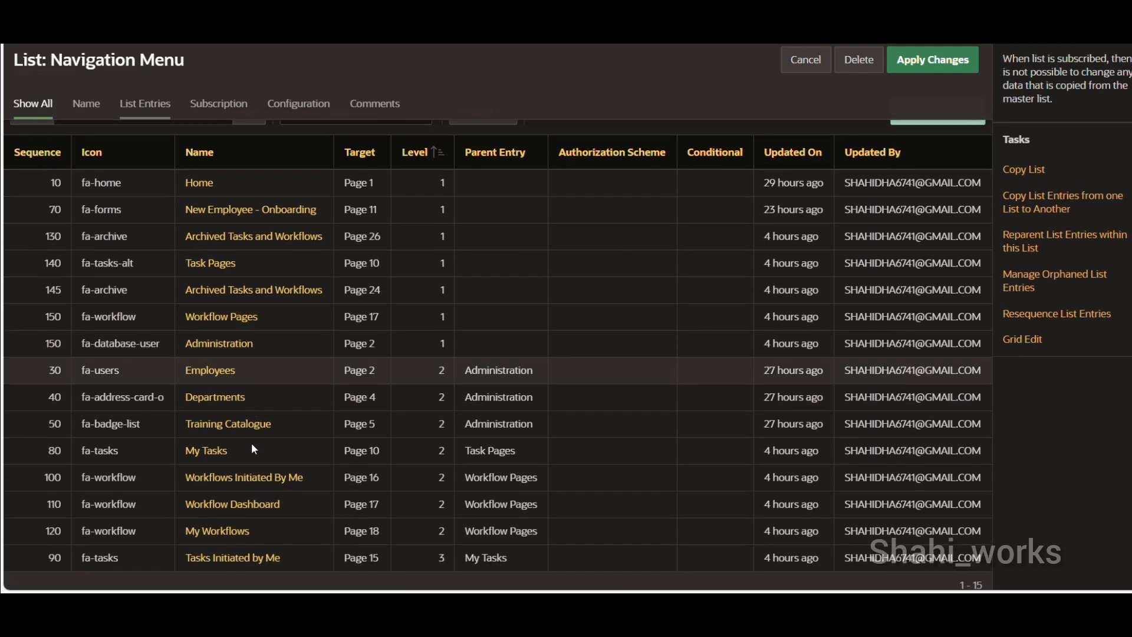
scroll(251, 444, up, 7)
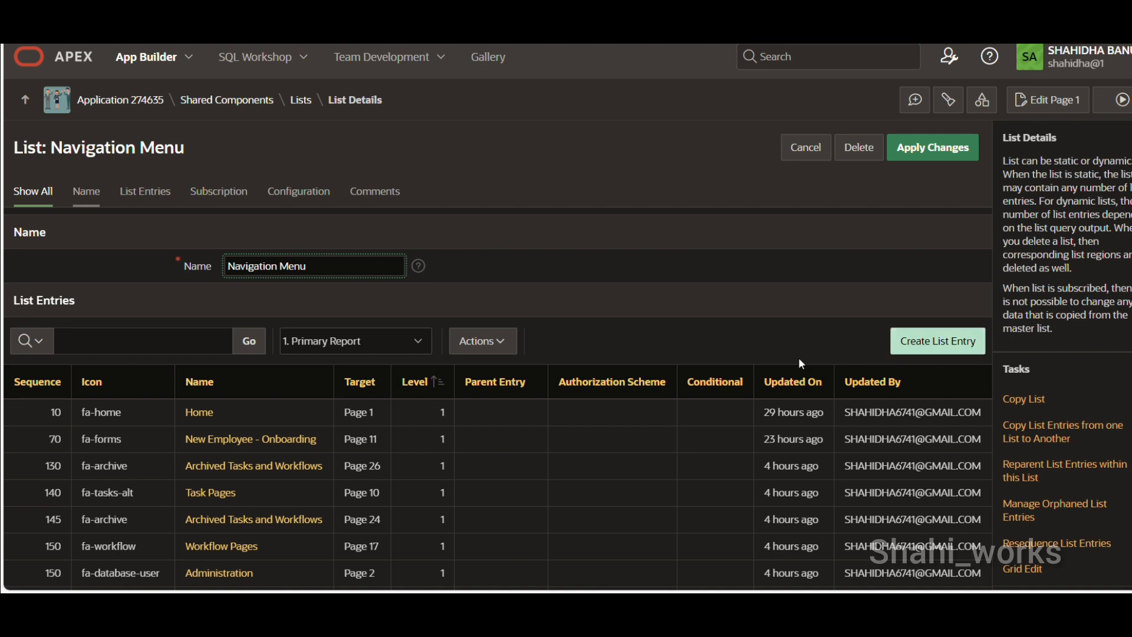
- Start a new entry in the Navigation Menu list and set its image class to fa-database-user
click(954, 348)
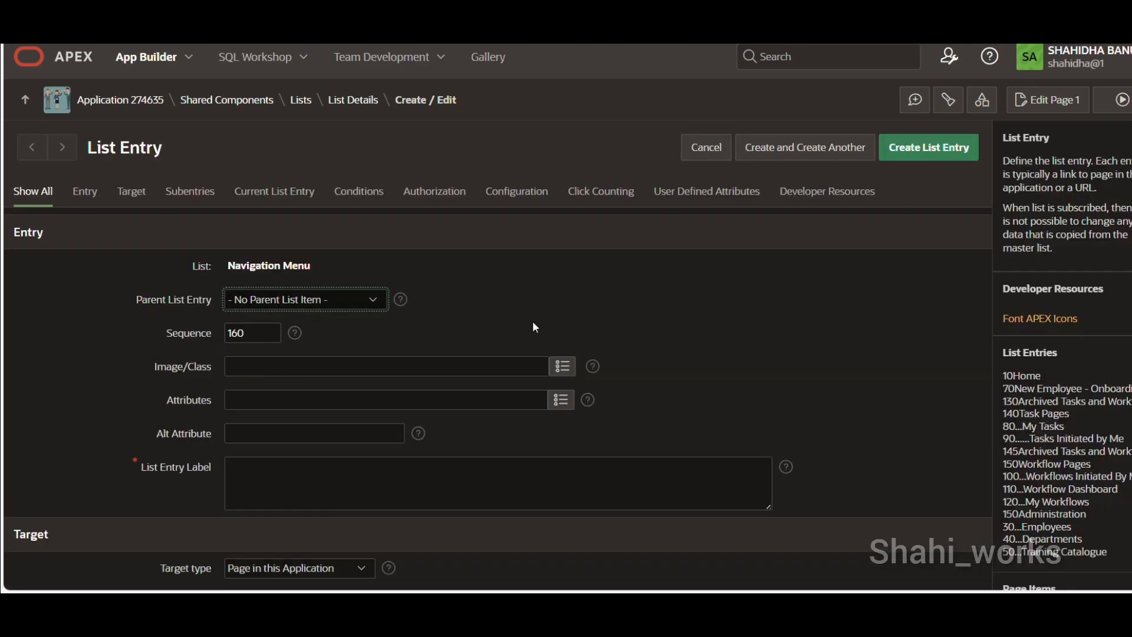
click(241, 368)
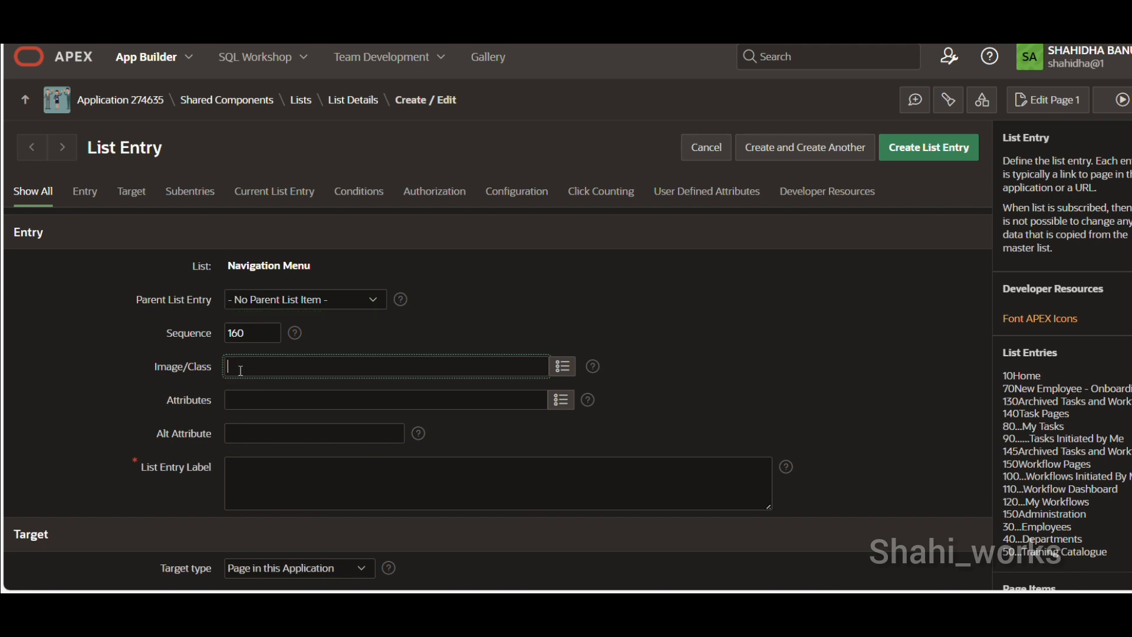
text(fa)
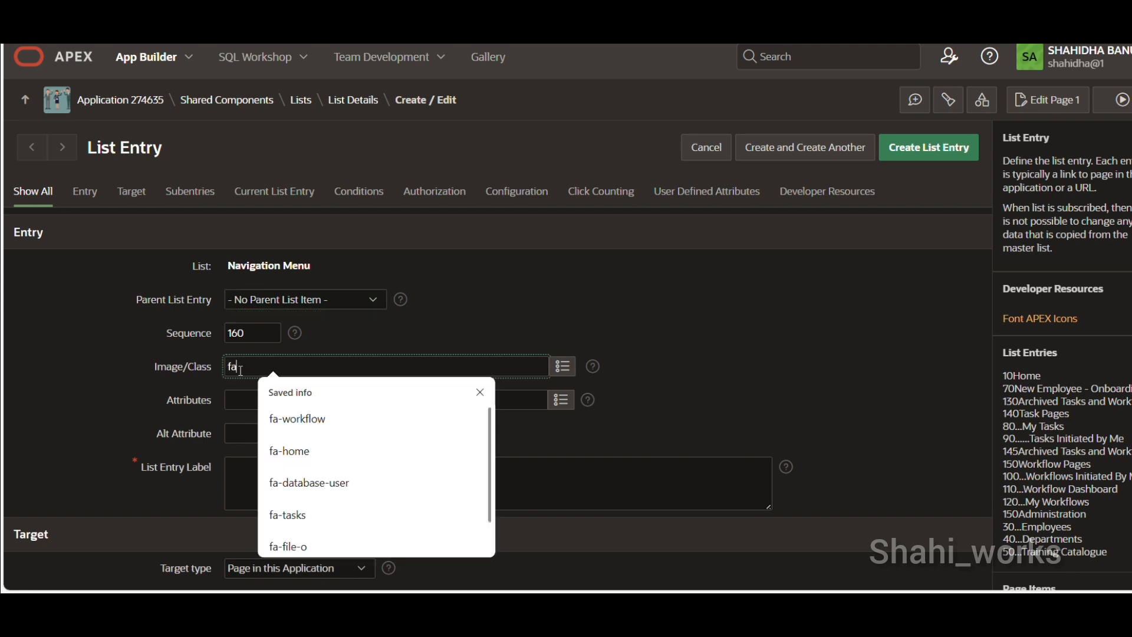
text(-datab)
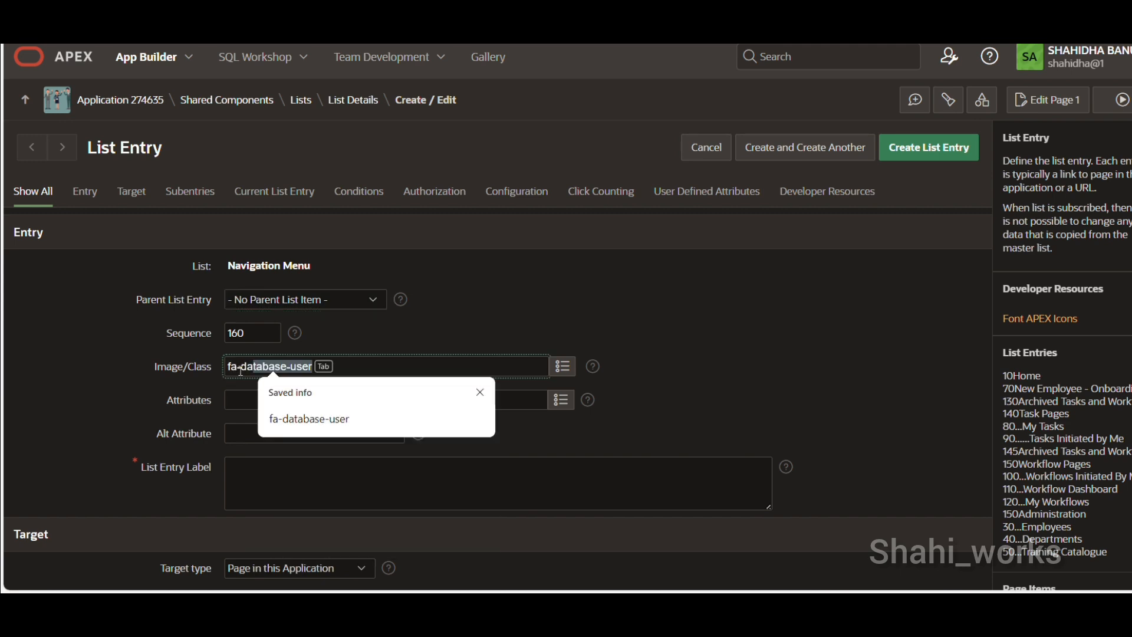
text(ase-user)
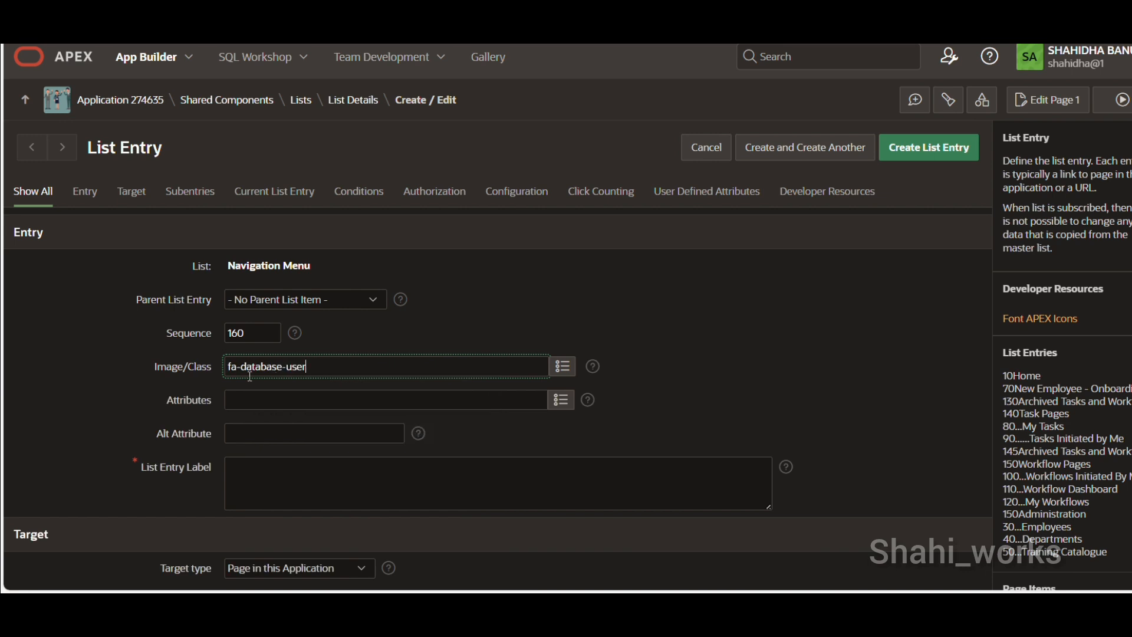
- Label the new list entry Administration and set its target type to No Target
click(244, 487)
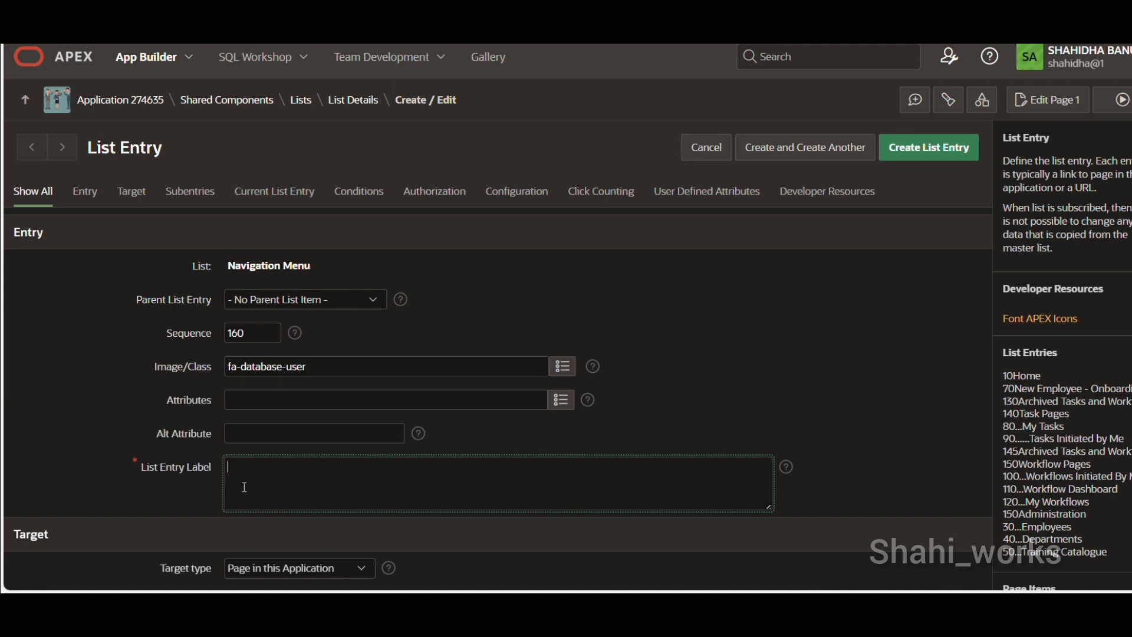
text(Administration)
scroll(272, 504, down, 1)
click(254, 494)
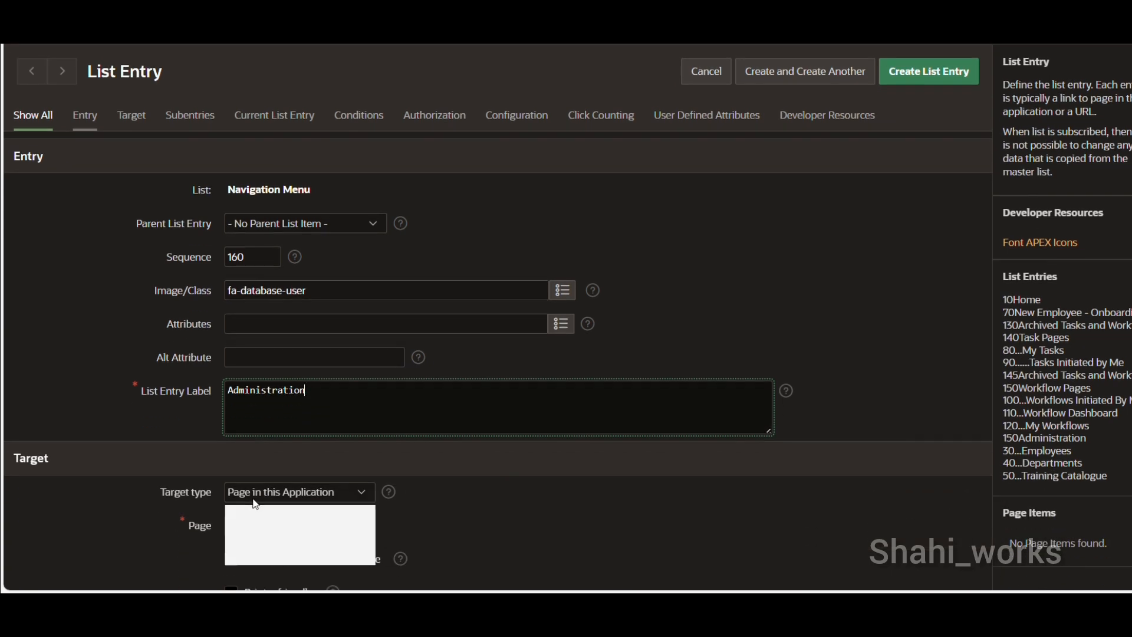
click(256, 509)
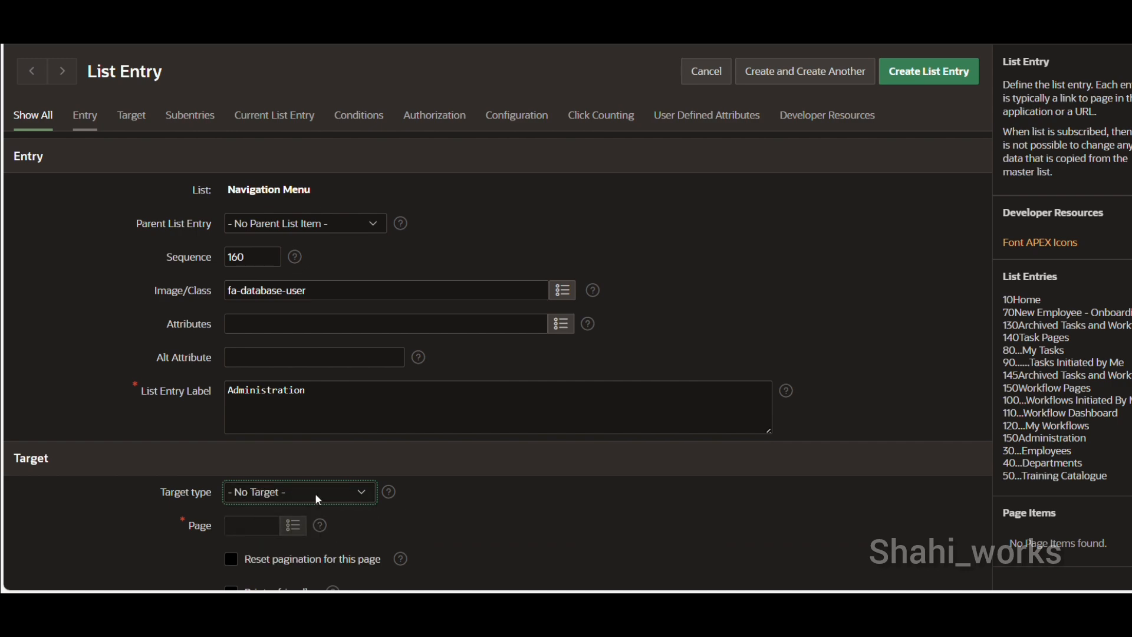
scroll(315, 499, down, 1)
scroll(314, 499, up, 2)
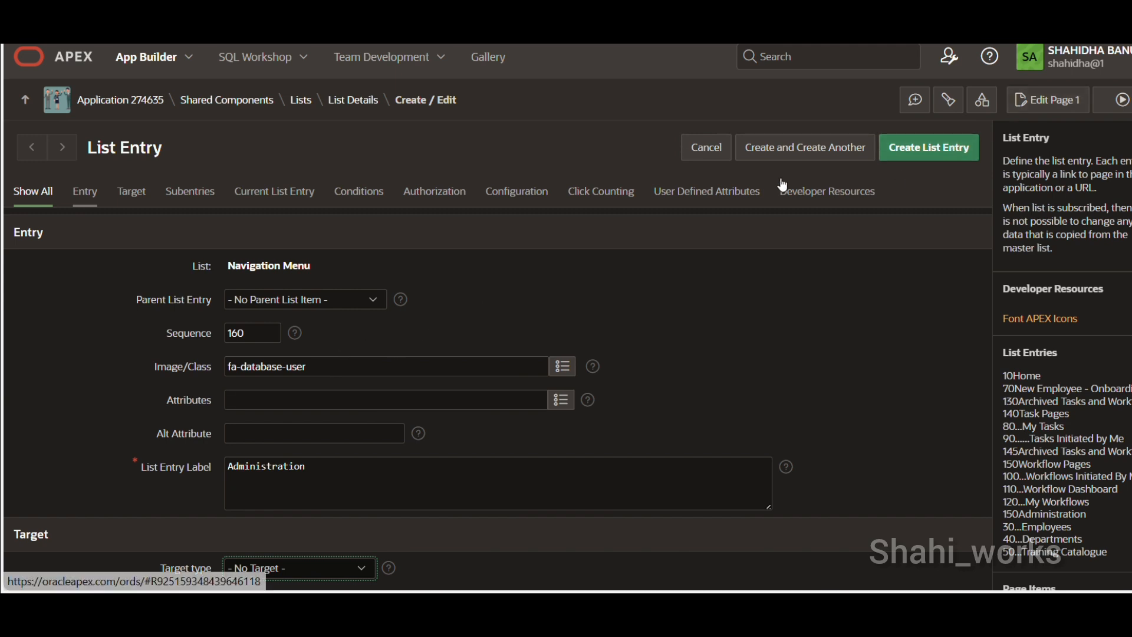
- Look at the layout of page 2, Employees, and return to the Employee Onboarding Application's home page
click(120, 99)
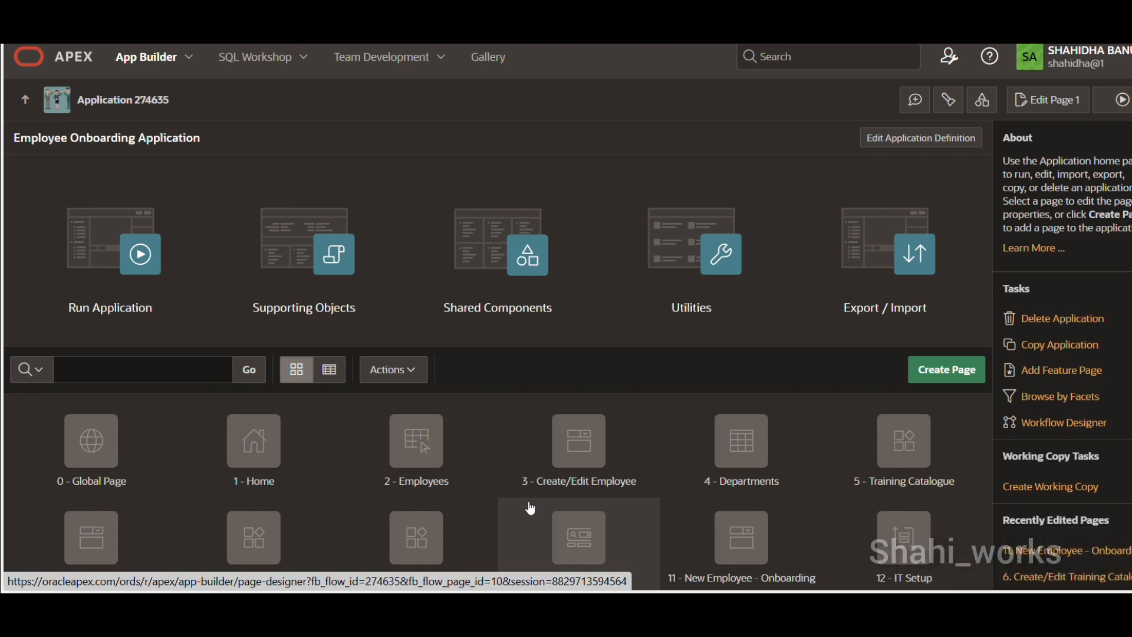
click(417, 462)
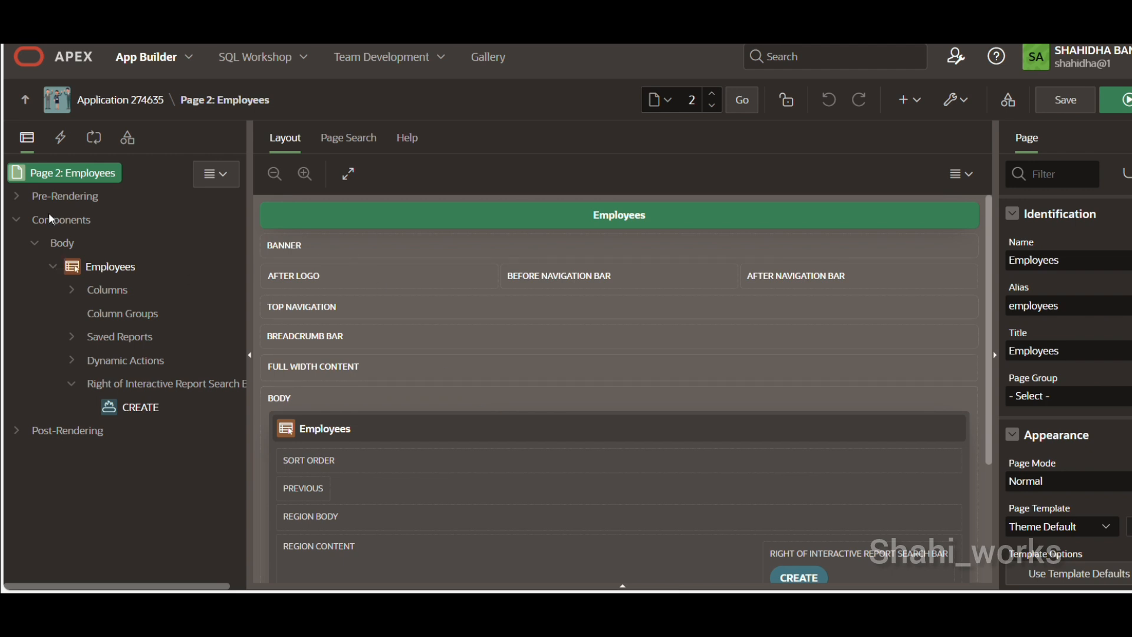
click(22, 99)
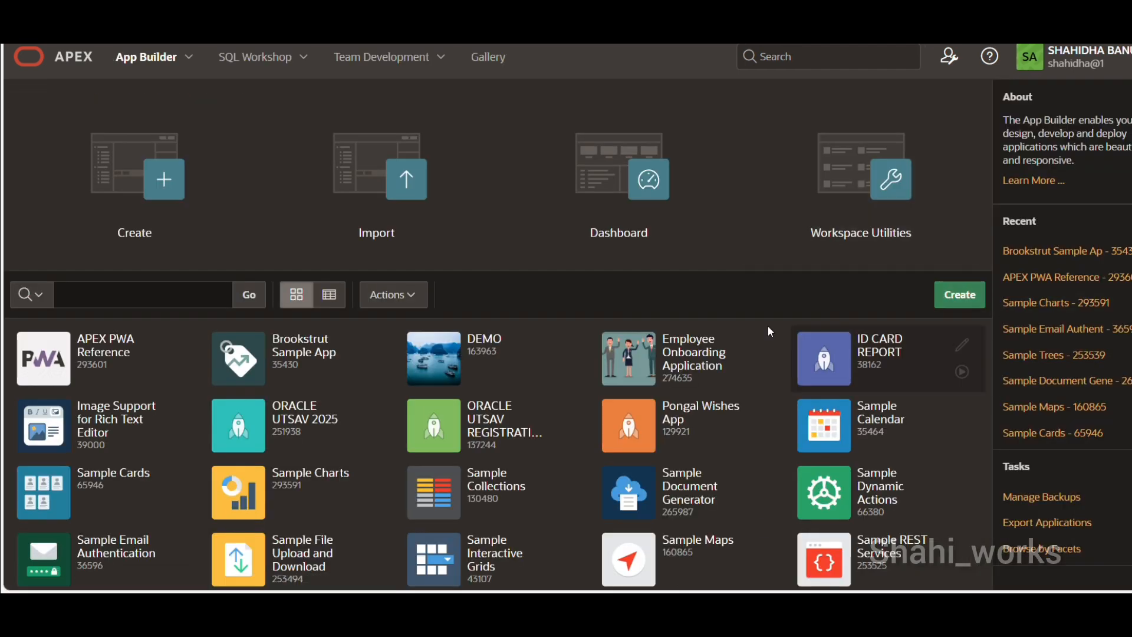
click(685, 353)
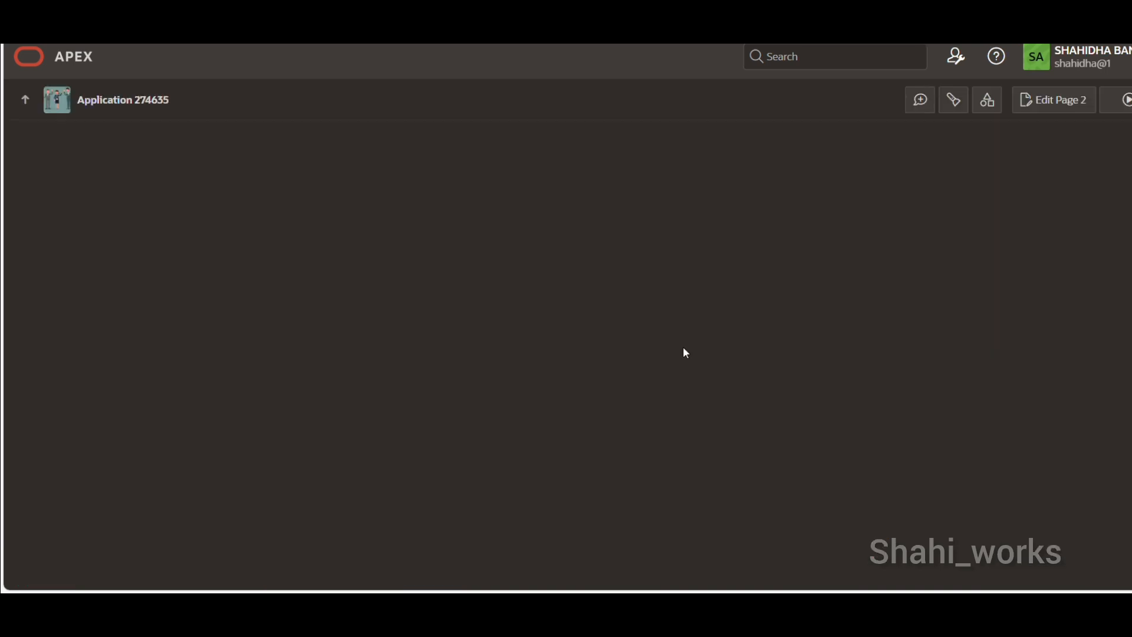
- Start a new Interactive Report page named Employees and include a form page with it
click(947, 370)
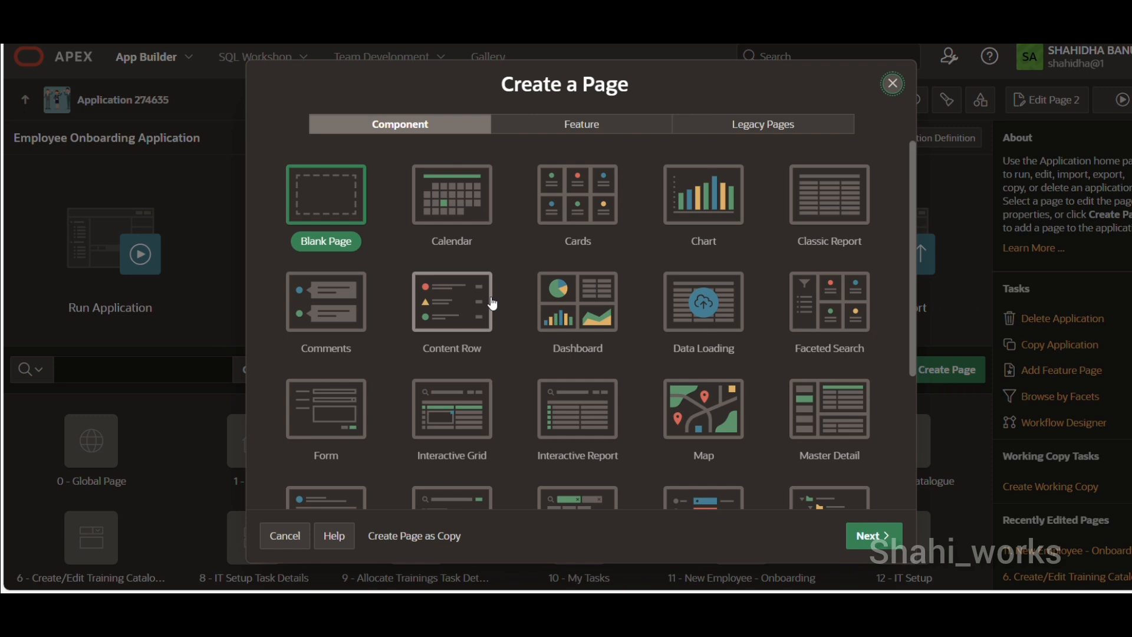
click(554, 430)
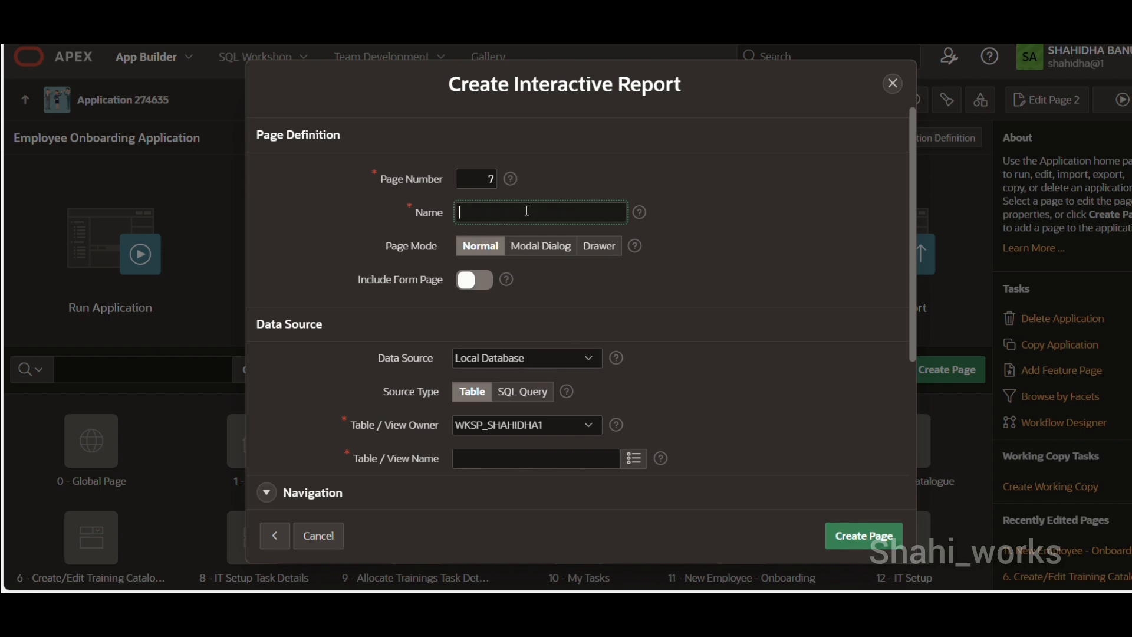
text(Employees)
click(474, 280)
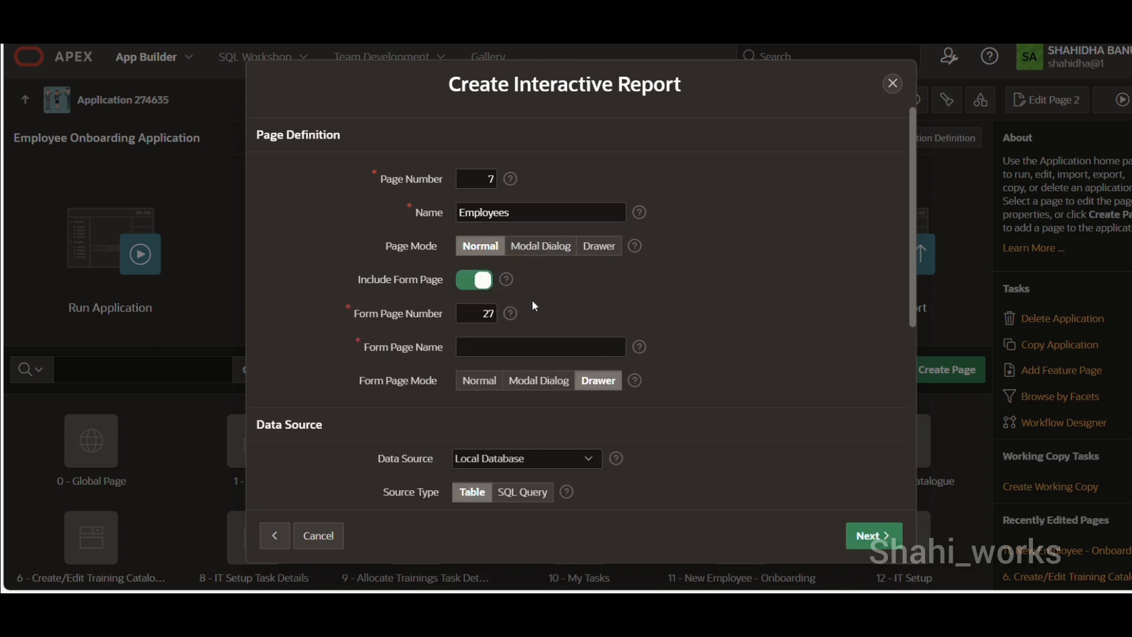
- Name the included form page Credit/edit employee
click(516, 345)
text(Credit)
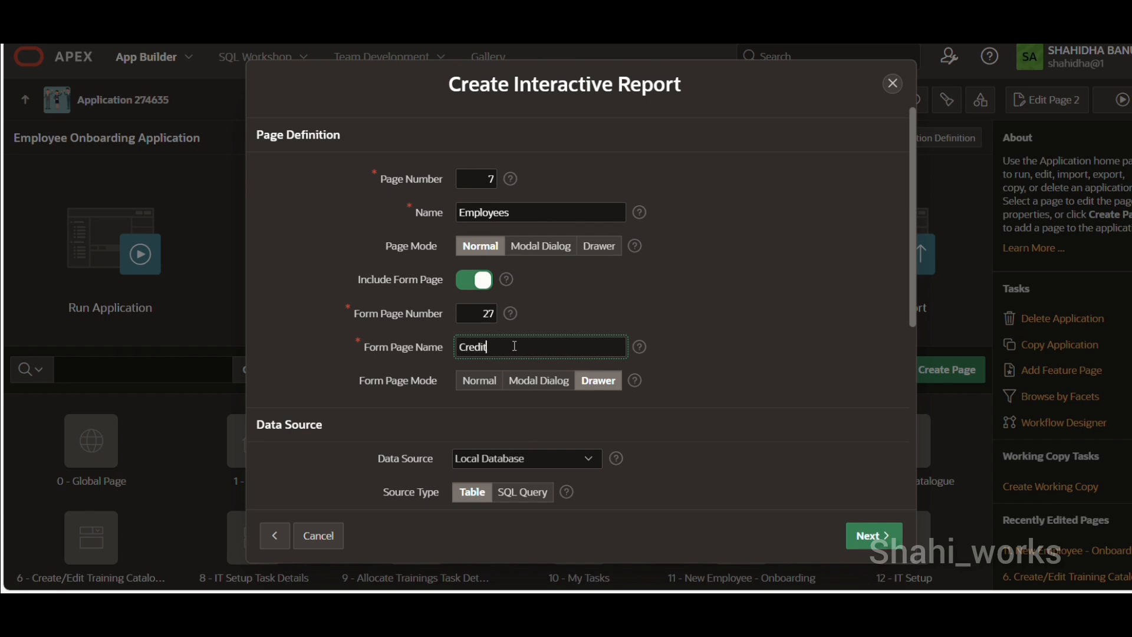
text(/edit employee)
key(Tab)
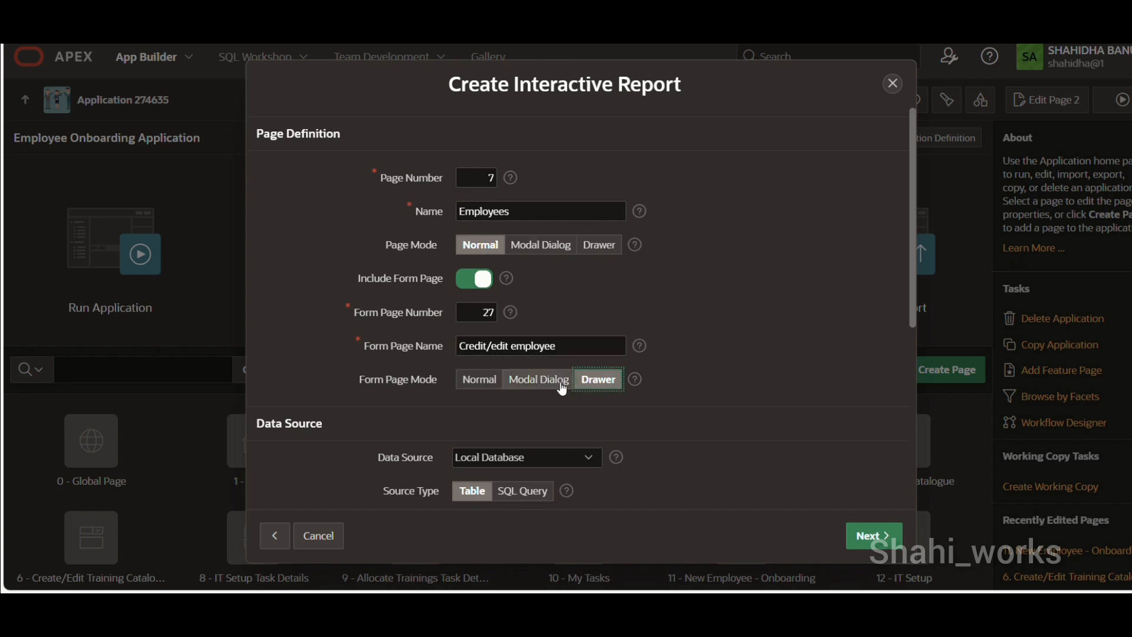
- Choose the EMPLOYEES table as the data source for the report page
scroll(562, 388, down, 1)
scroll(560, 381, down, 1)
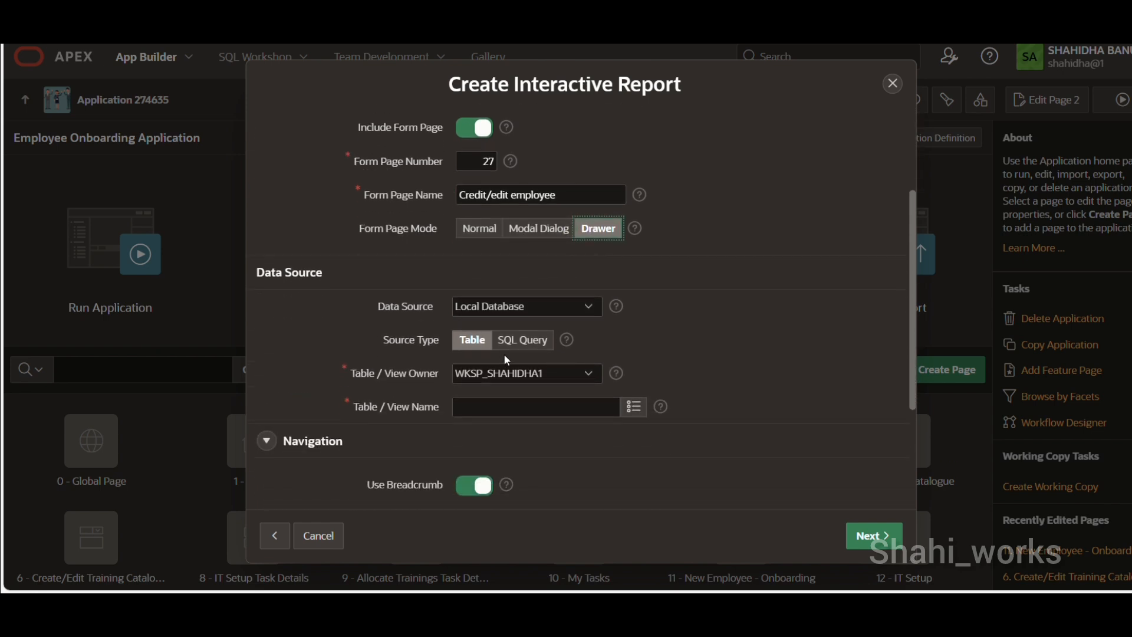
click(635, 407)
text(E)
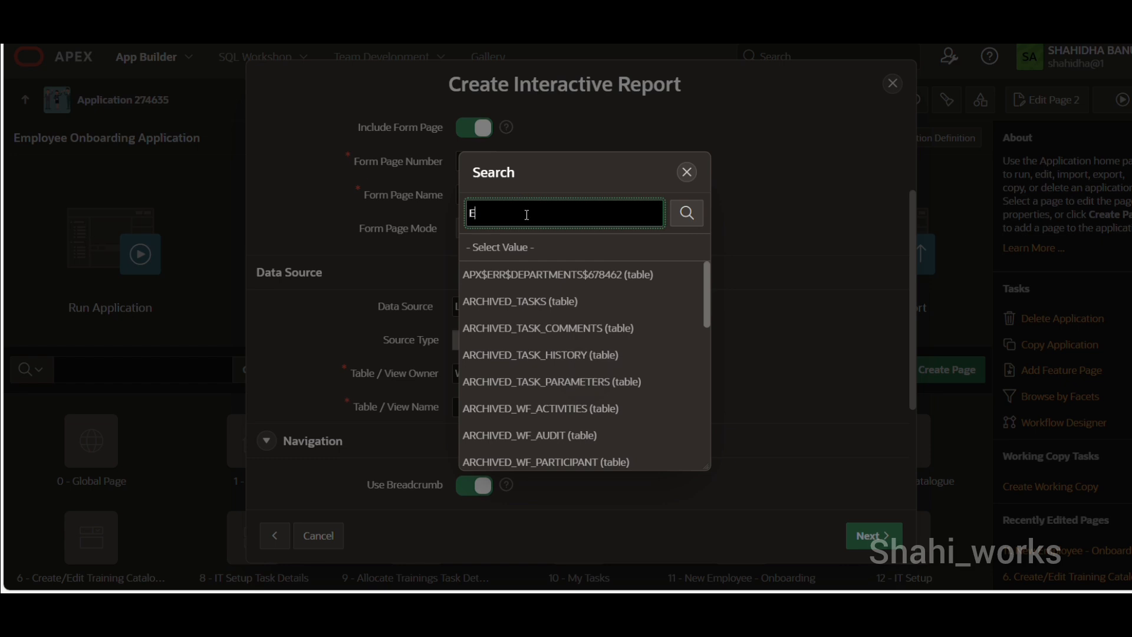
text(mployeeess)
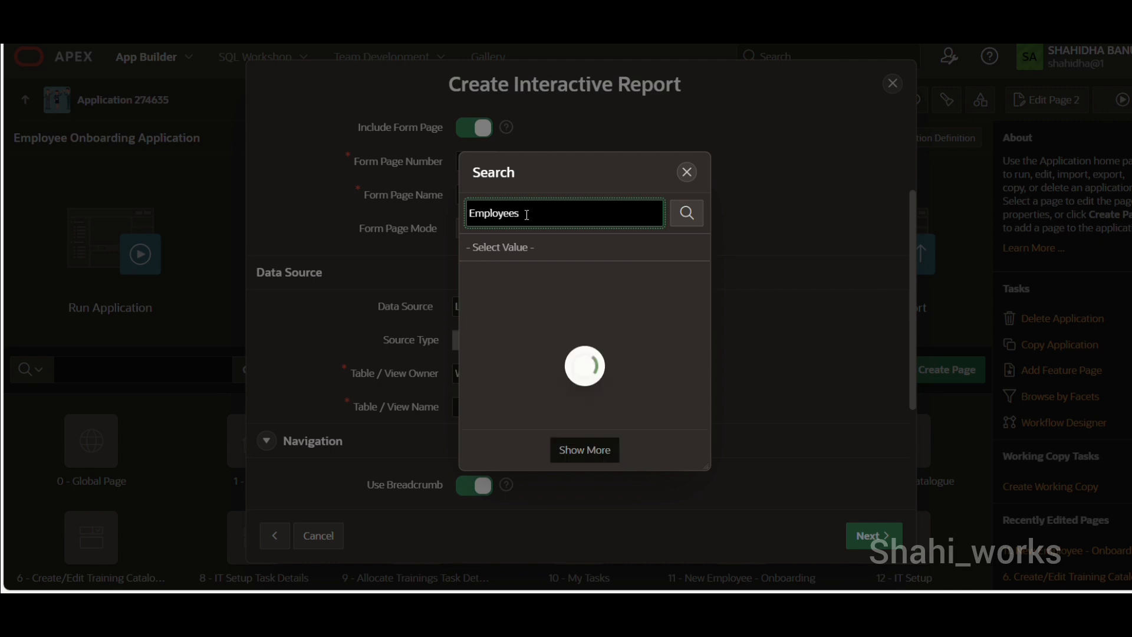
click(504, 274)
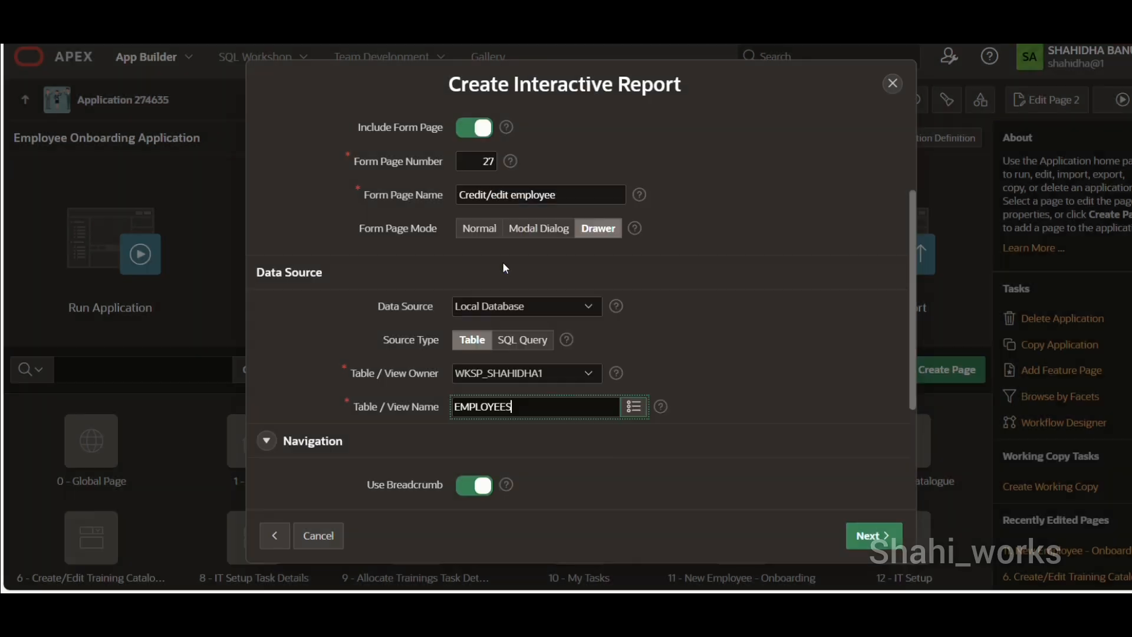
- Turn off the breadcrumb for the Employees report page and set Administration as its parent navigation menu entry
scroll(517, 342, down, 2)
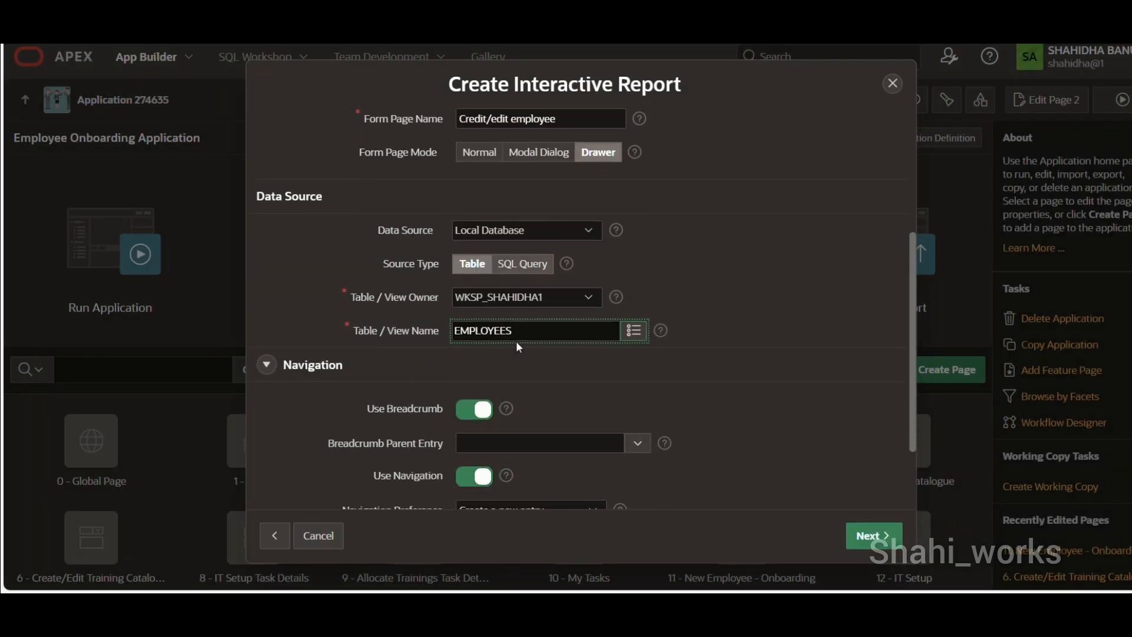
click(471, 410)
scroll(497, 427, down, 1)
scroll(496, 424, down, 1)
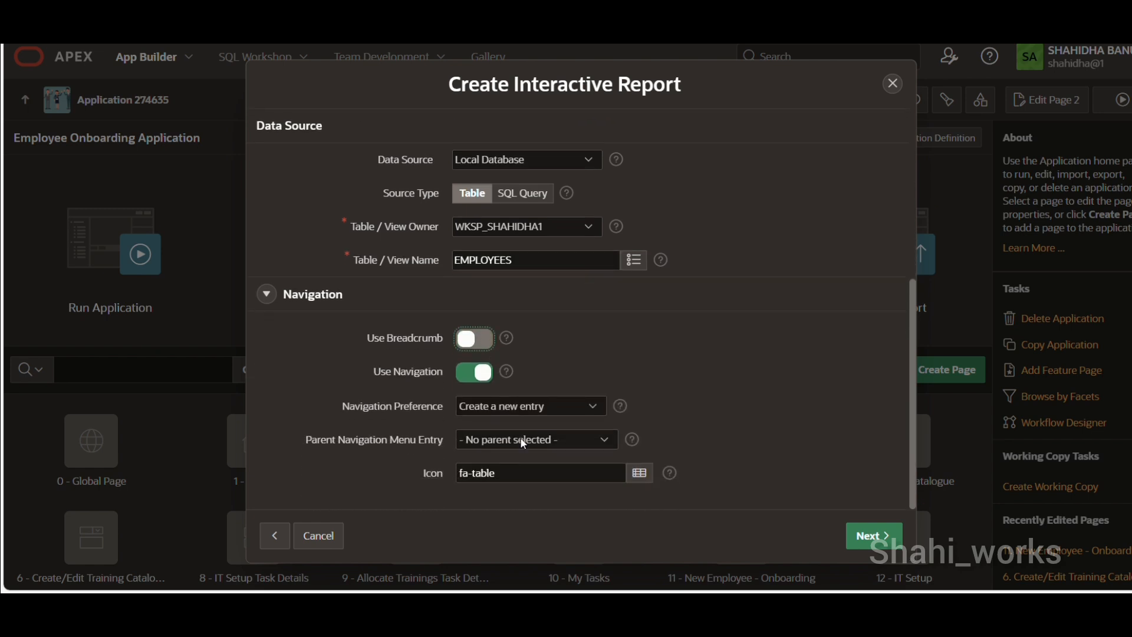
click(537, 404)
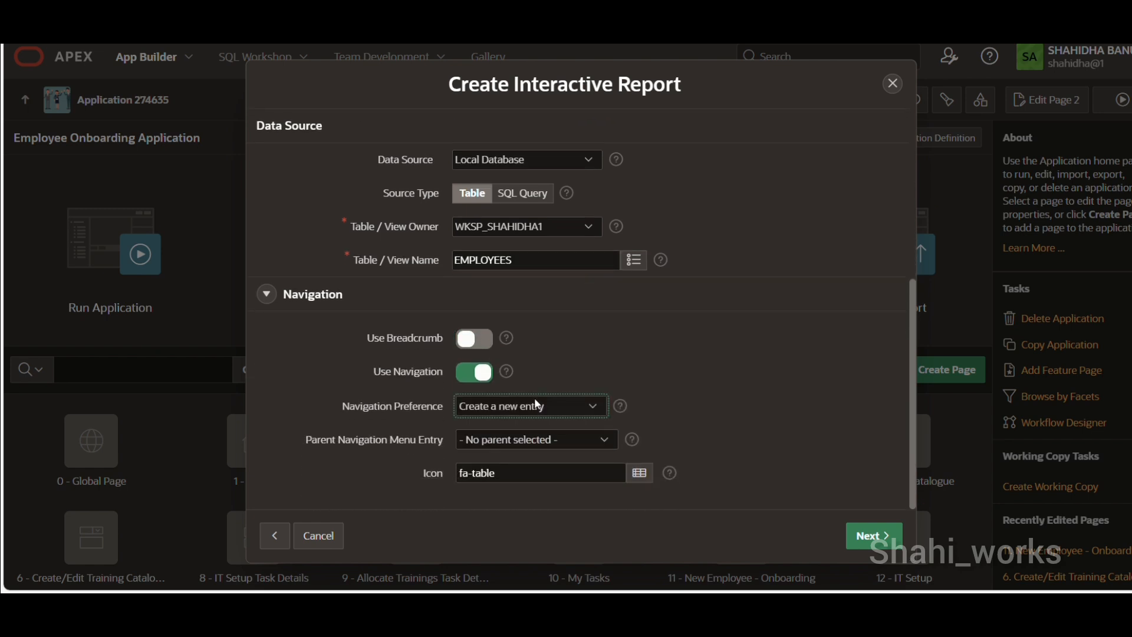
click(520, 438)
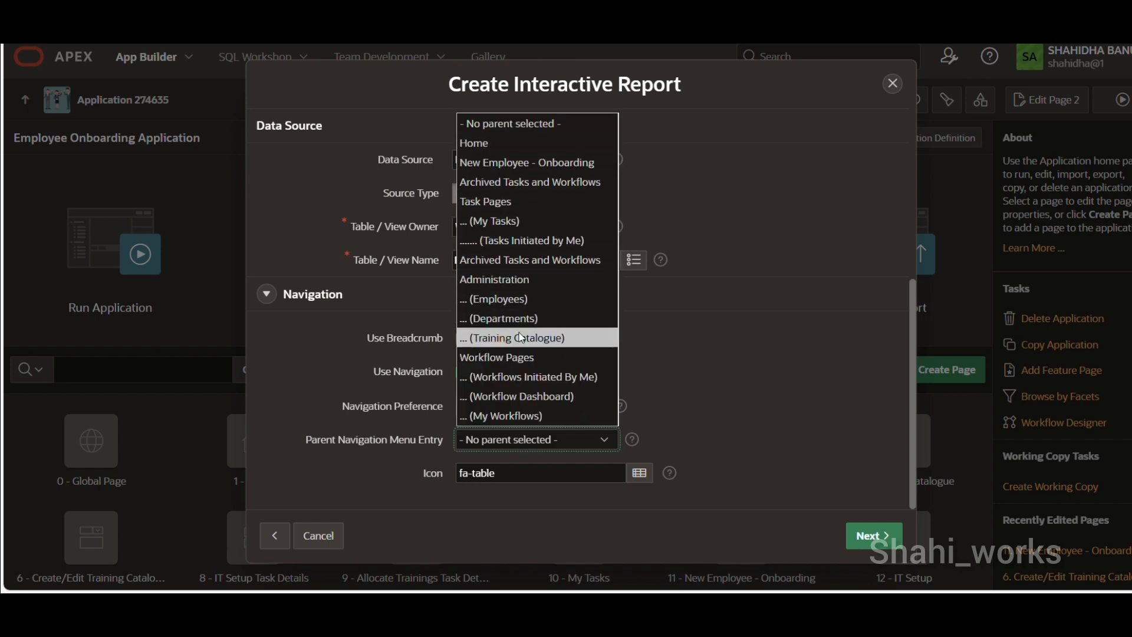
click(502, 289)
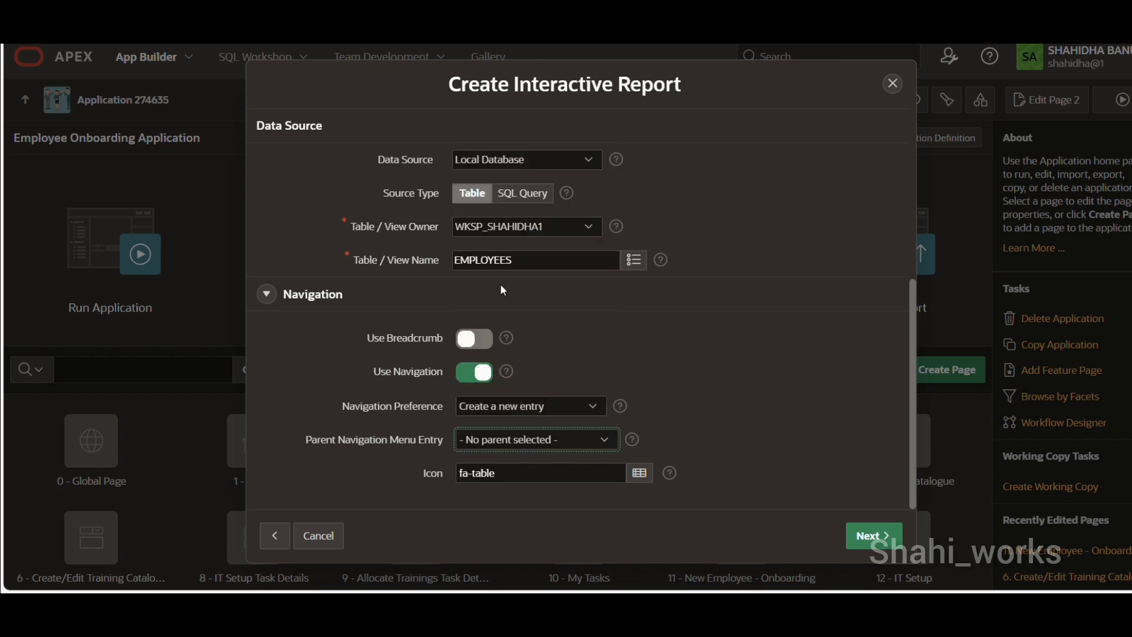
- Set the Employees page's navigation icon to fa-users and close the wizard without creating the page
click(540, 470)
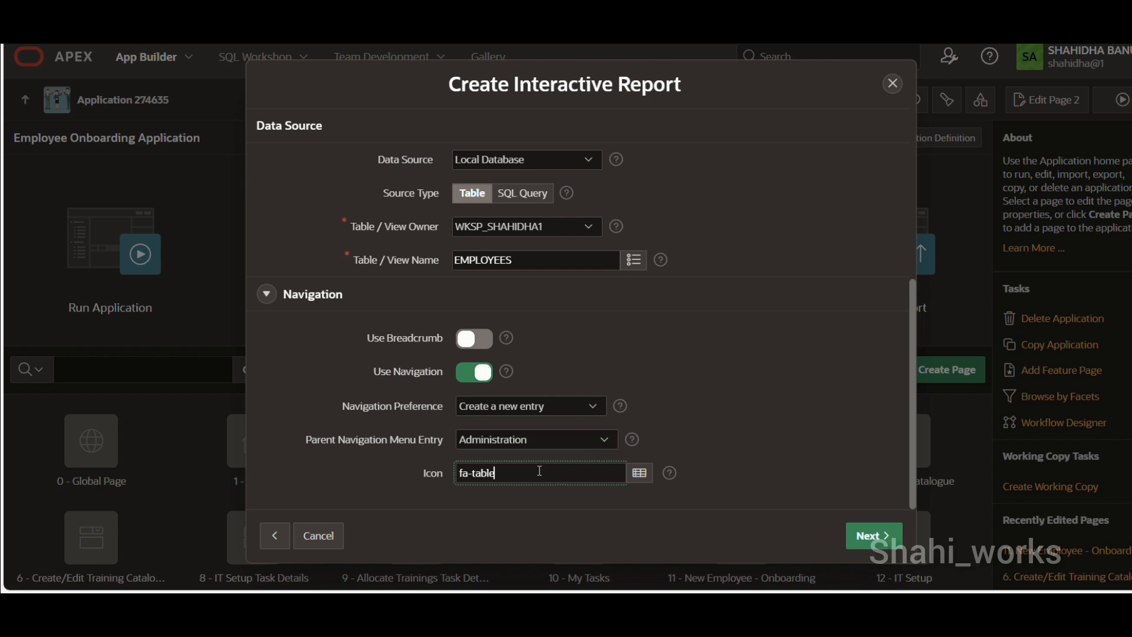
key(BackSpace)
key(BackSpace)
text(users)
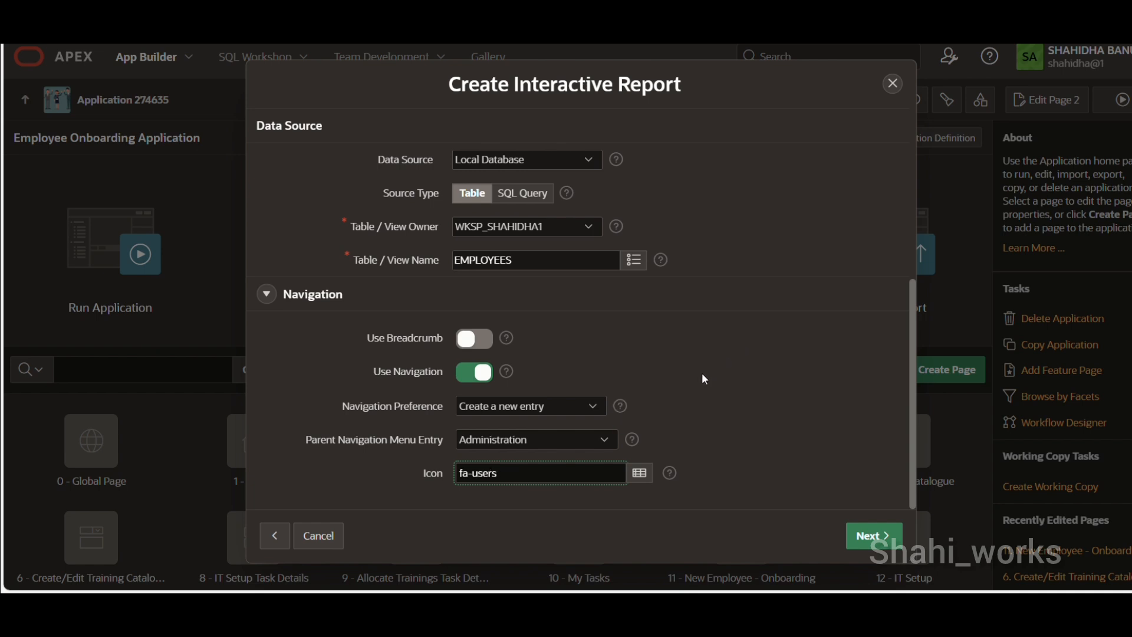
click(893, 84)
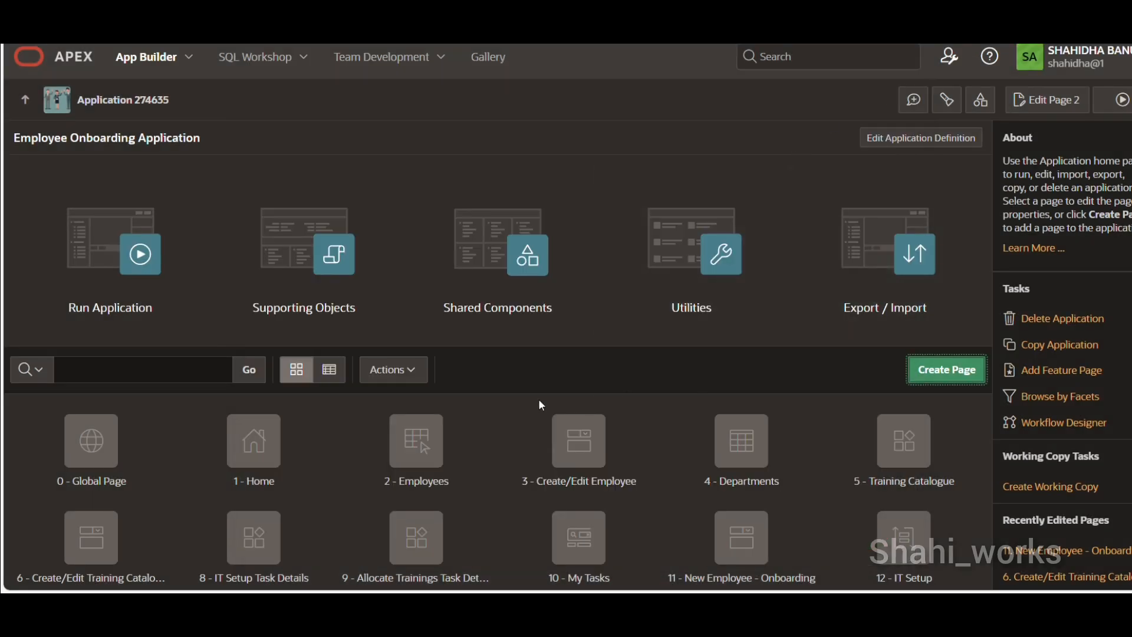
- Open page 2, Employees, and start a new Interactive Grid page named Departments from there
click(407, 436)
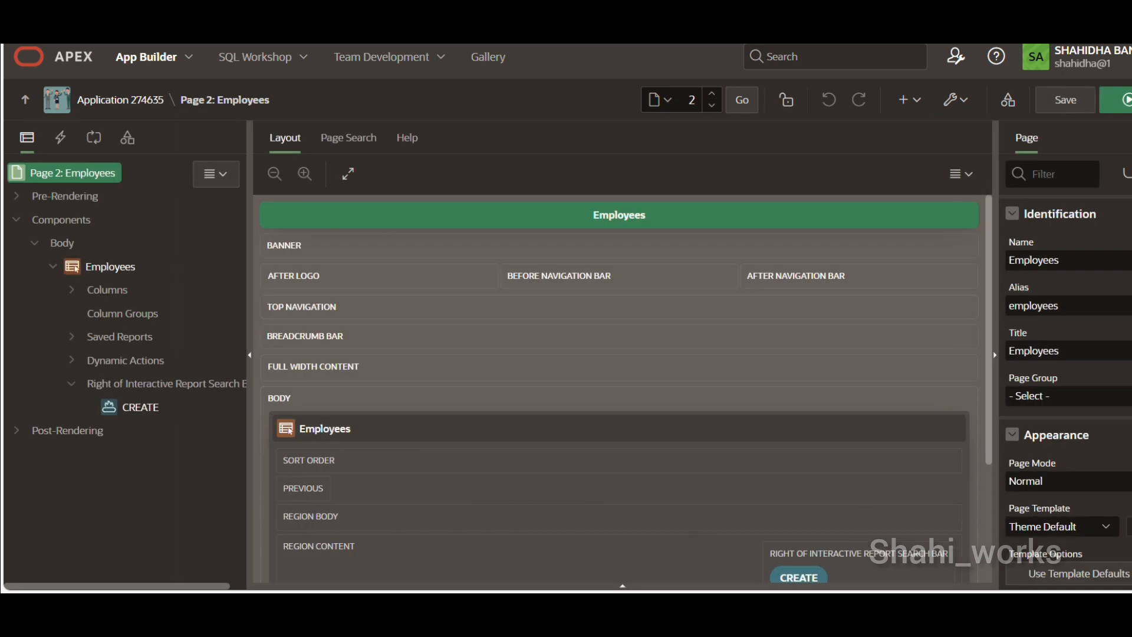
click(917, 100)
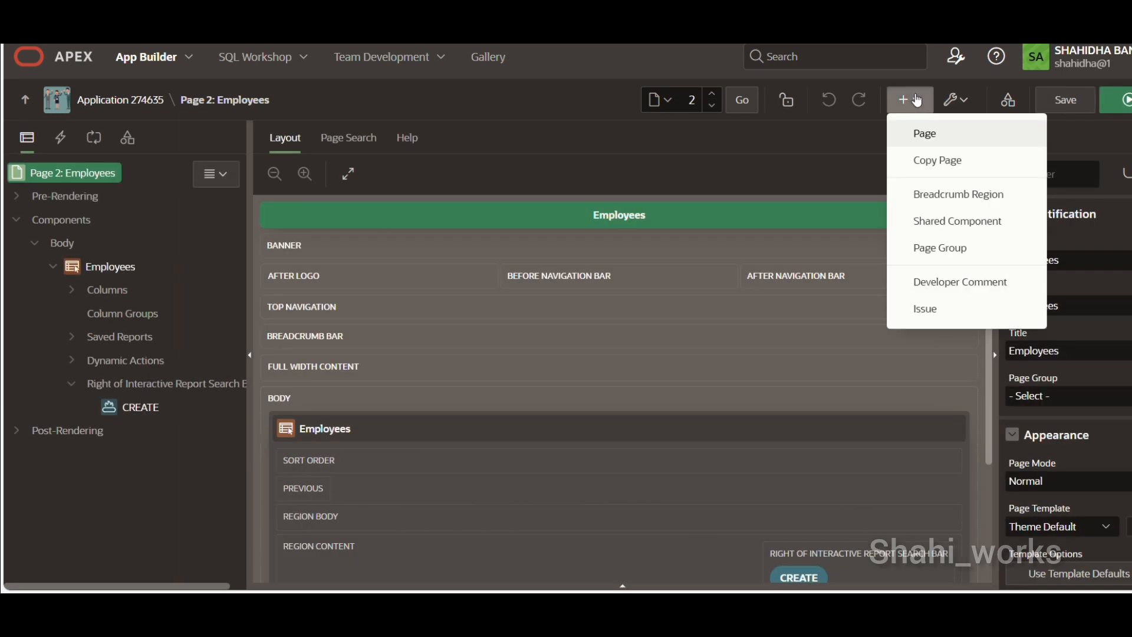
click(921, 135)
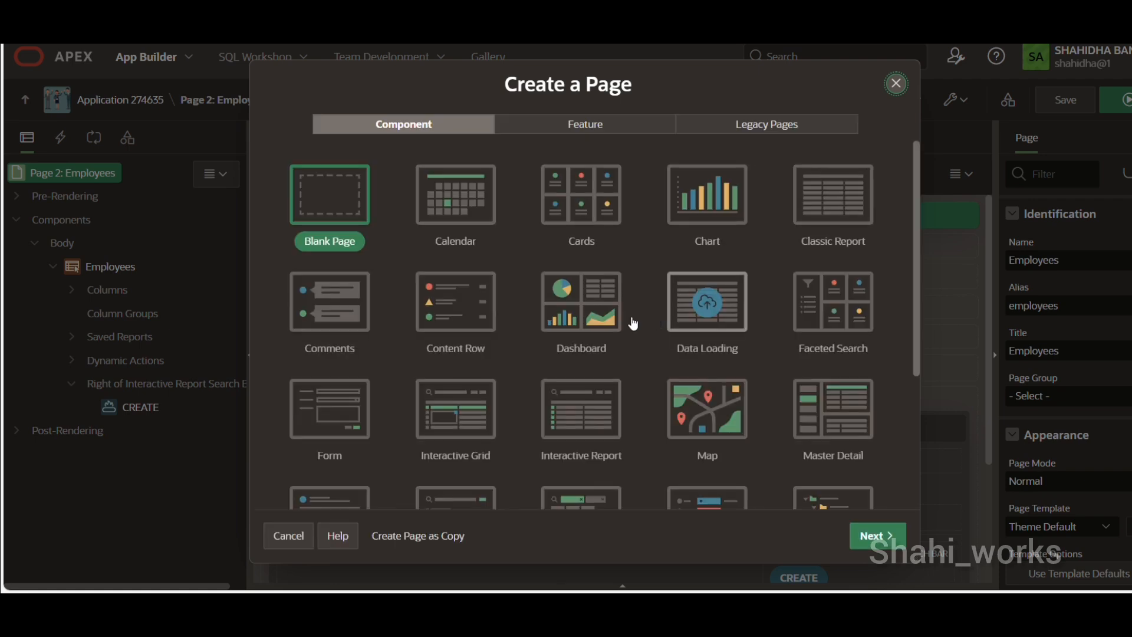
click(464, 430)
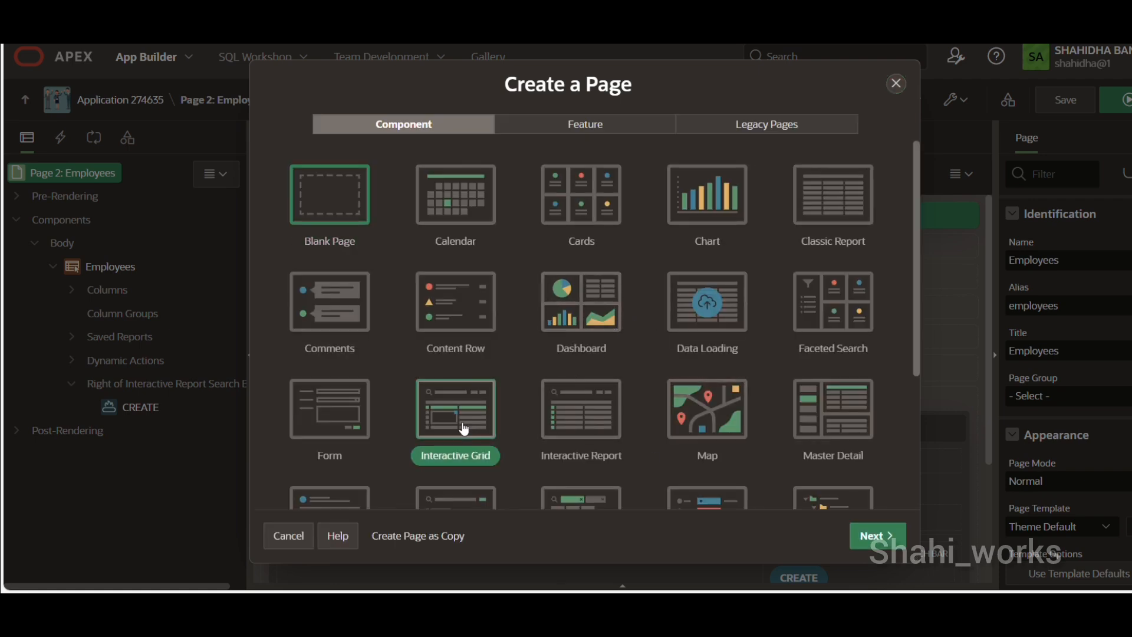
click(876, 537)
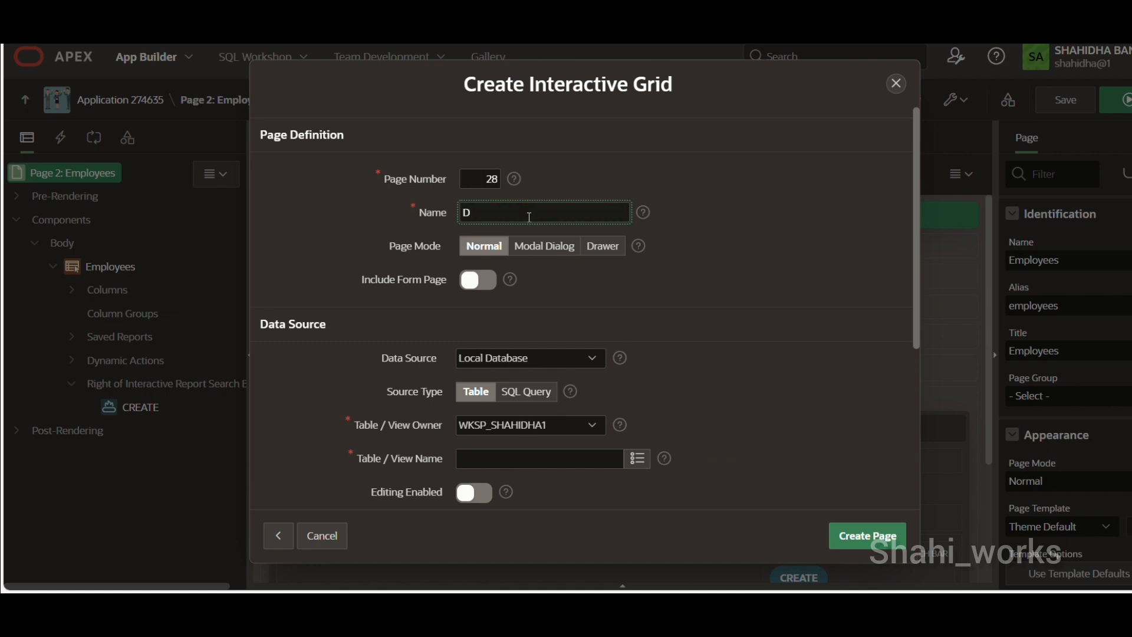
text(epartments)
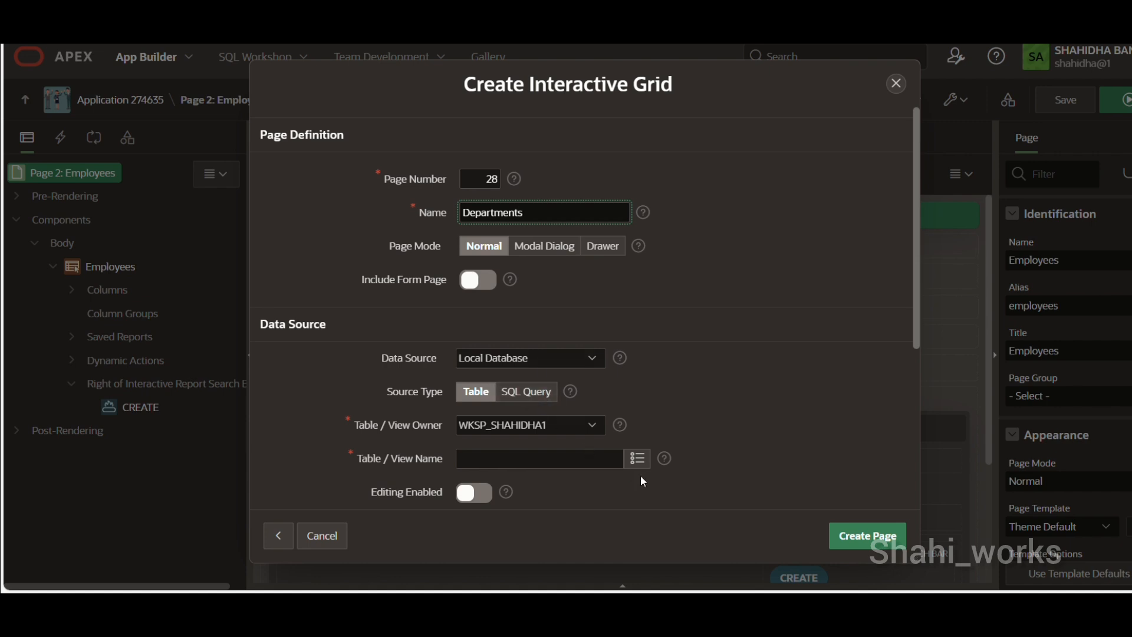
- Choose the DEPARTMENTS table as the interactive grid's data source and enable editing
click(637, 458)
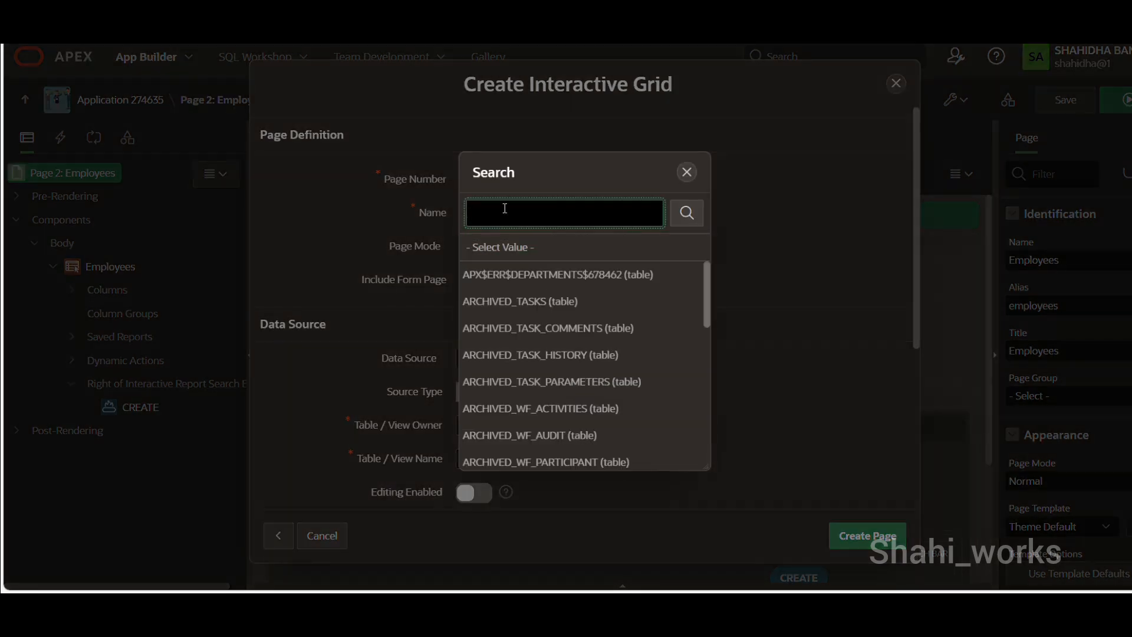
text(DEPARTMENTS)
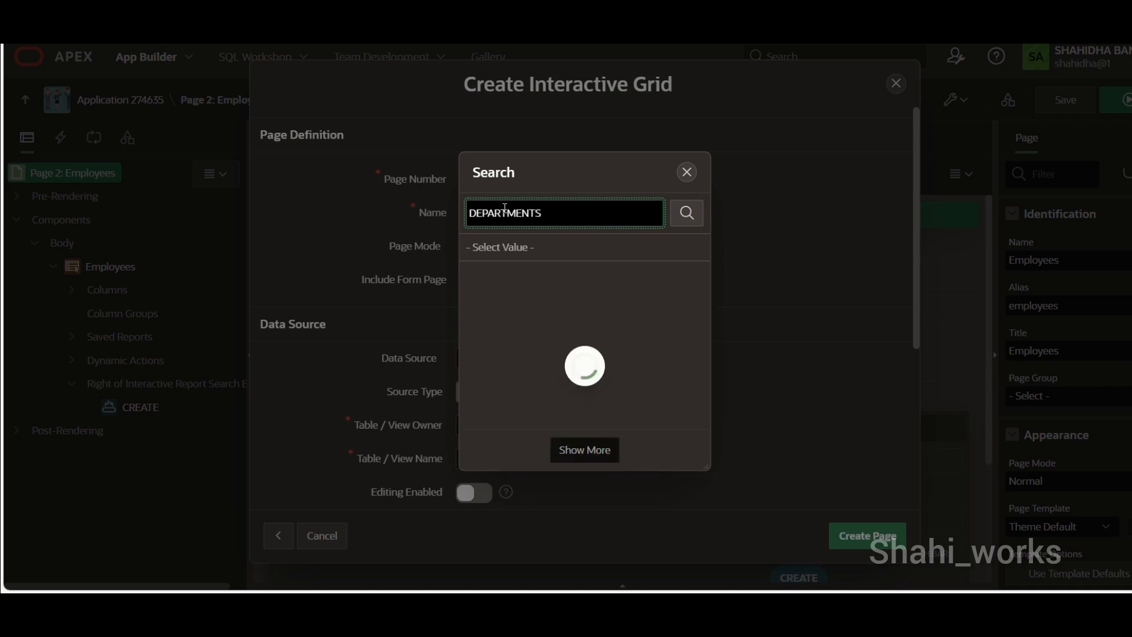
click(511, 301)
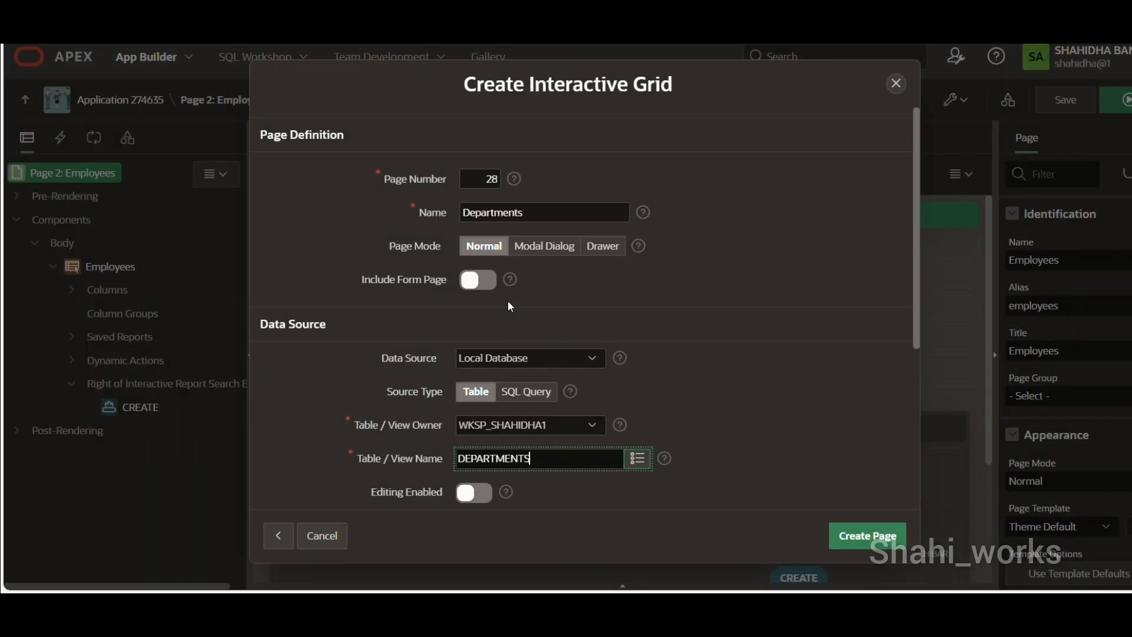
scroll(519, 399, down, 2)
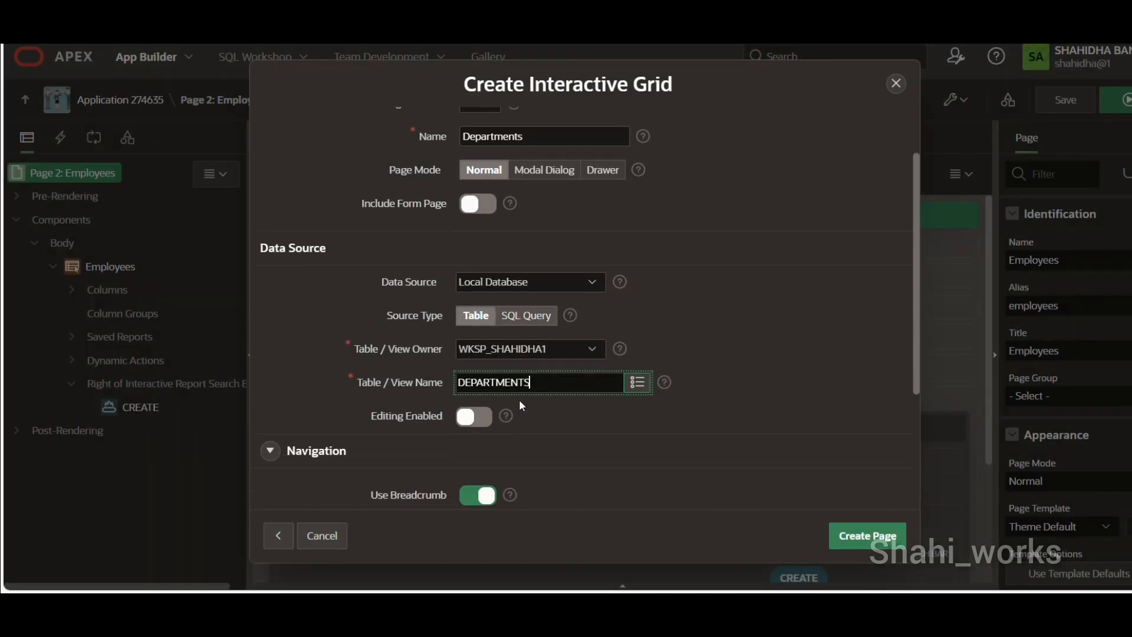
click(488, 416)
- Set Administration as the parent navigation menu entry of the Departments grid page
scroll(491, 418, down, 3)
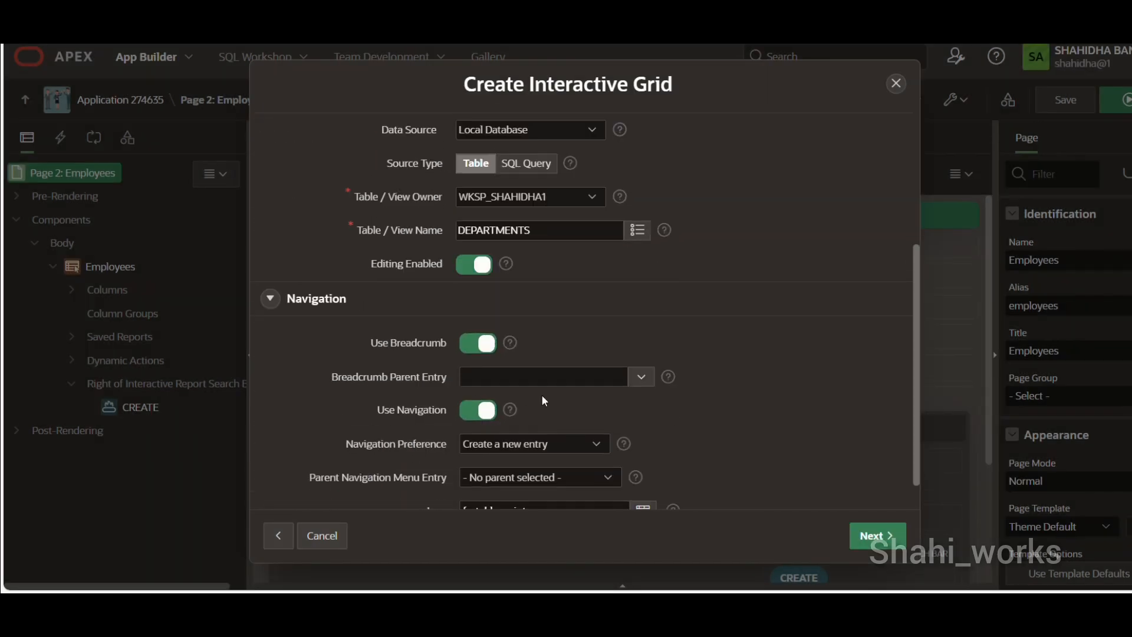
scroll(542, 398, down, 1)
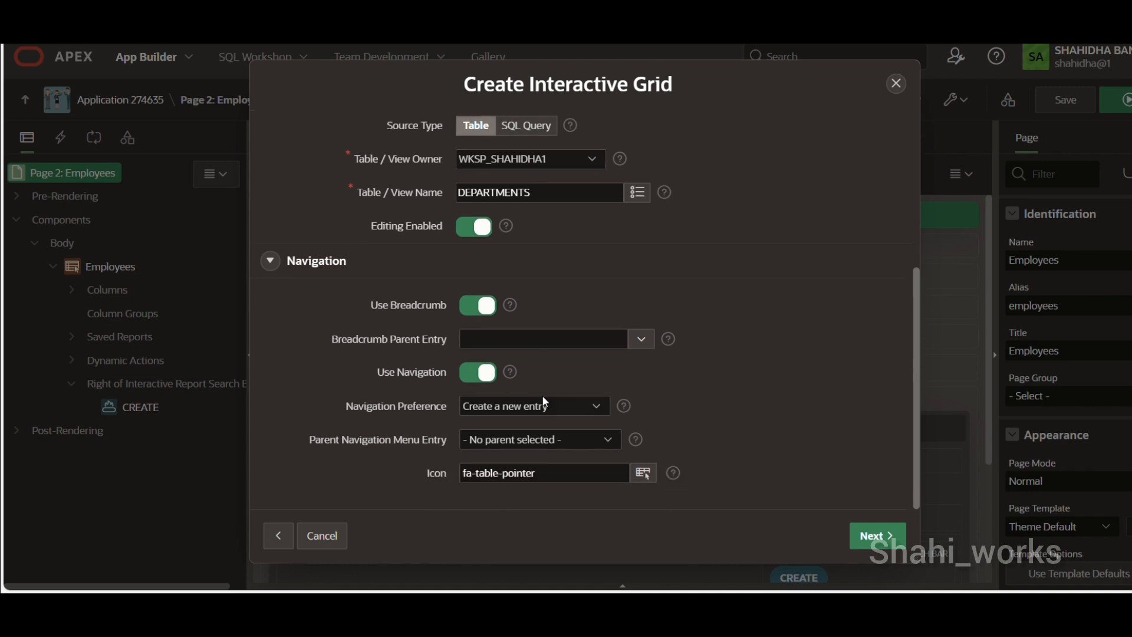
click(538, 439)
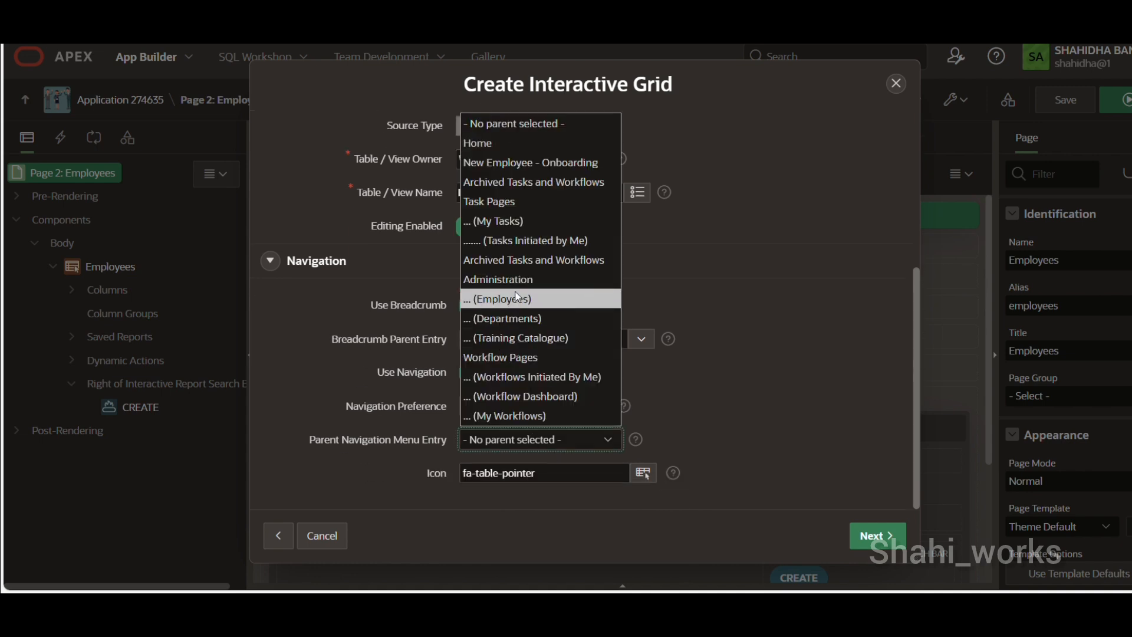
click(519, 281)
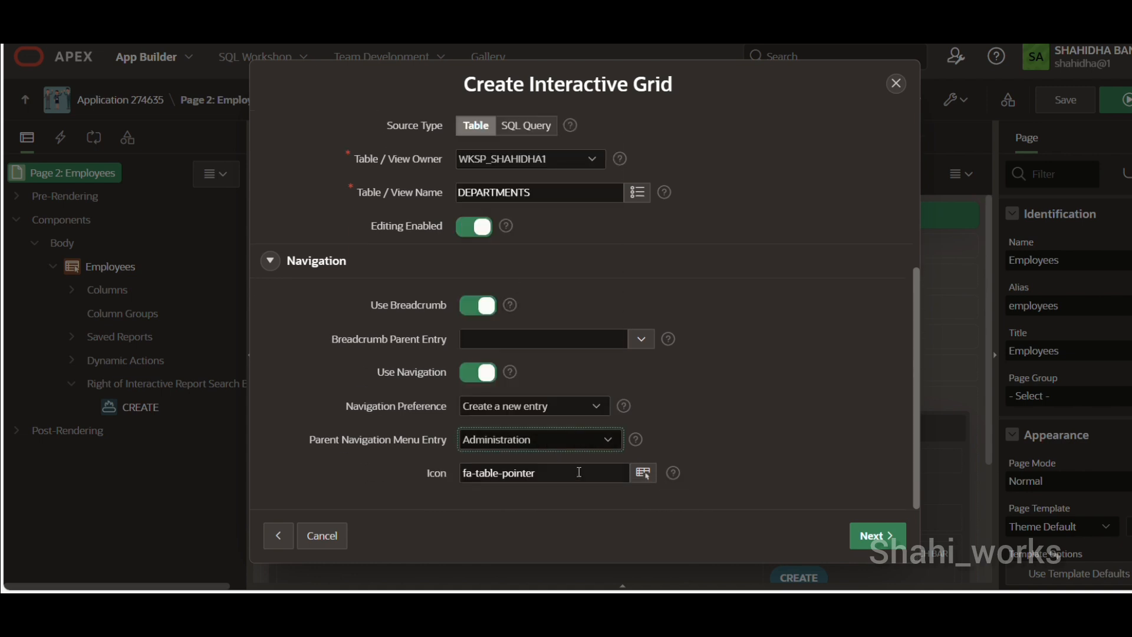
- Set the Departments page's navigation icon to fa-address-card-o and close the wizard without creating the page
click(546, 473)
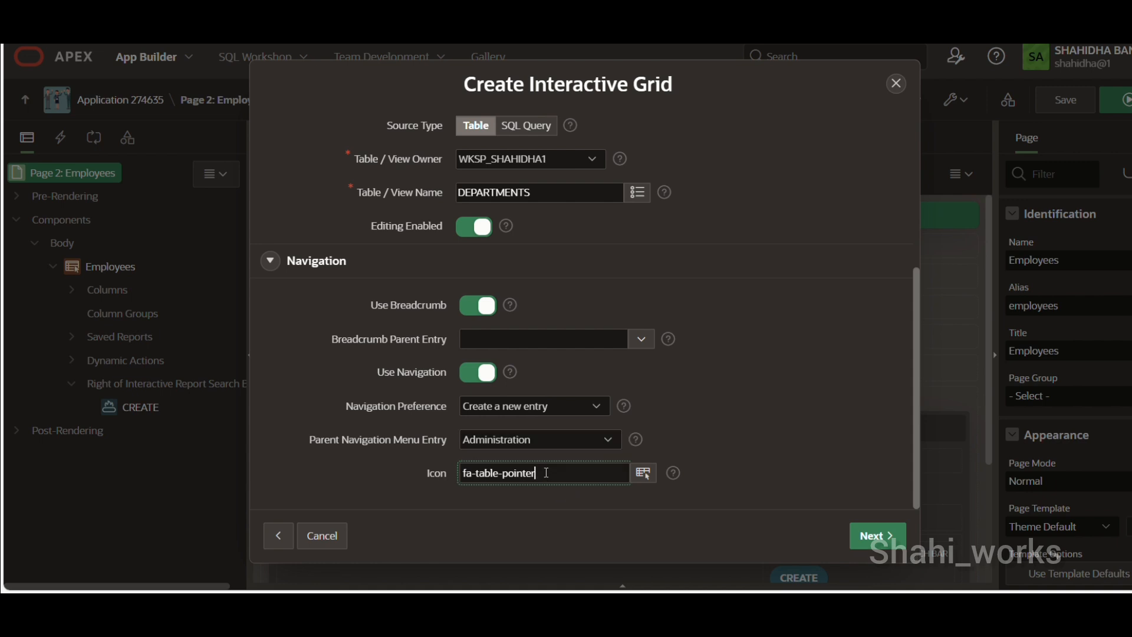
key(BackSpace)
key(BackSpace)
key(BackSpace)
key(BackSpace)
key(BackSpace)
key(BackSpace)
key(BackSpace)
key(BackSpace)
key(BackSpace)
key(BackSpace)
text(address-ca)
scroll(710, 522, up, 3)
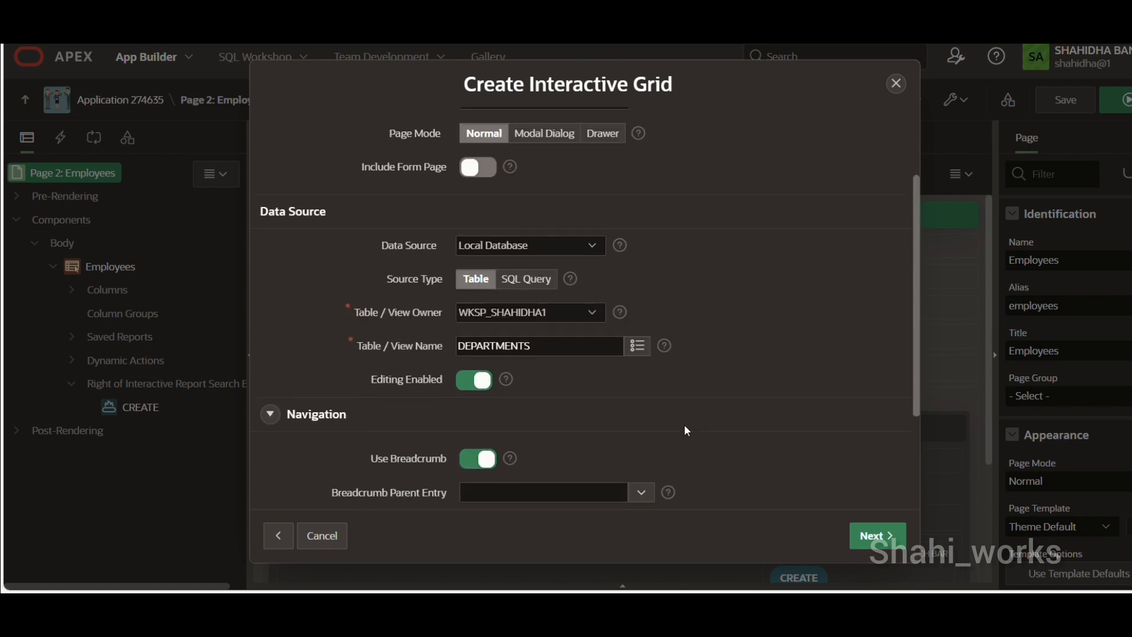
scroll(684, 429, up, 2)
scroll(684, 424, down, 5)
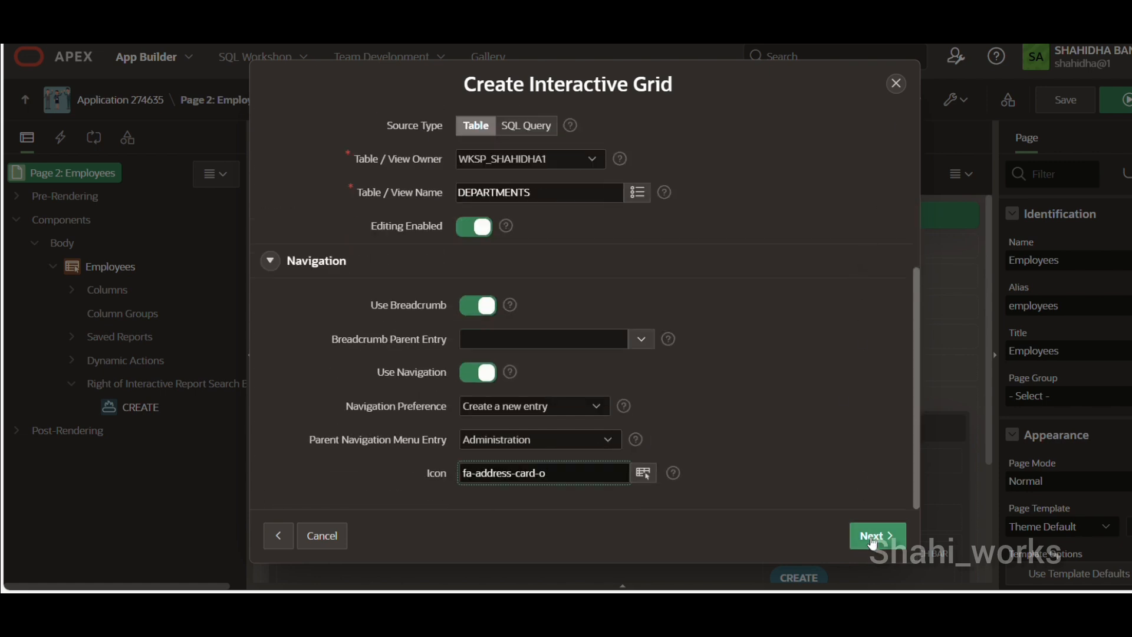
click(896, 83)
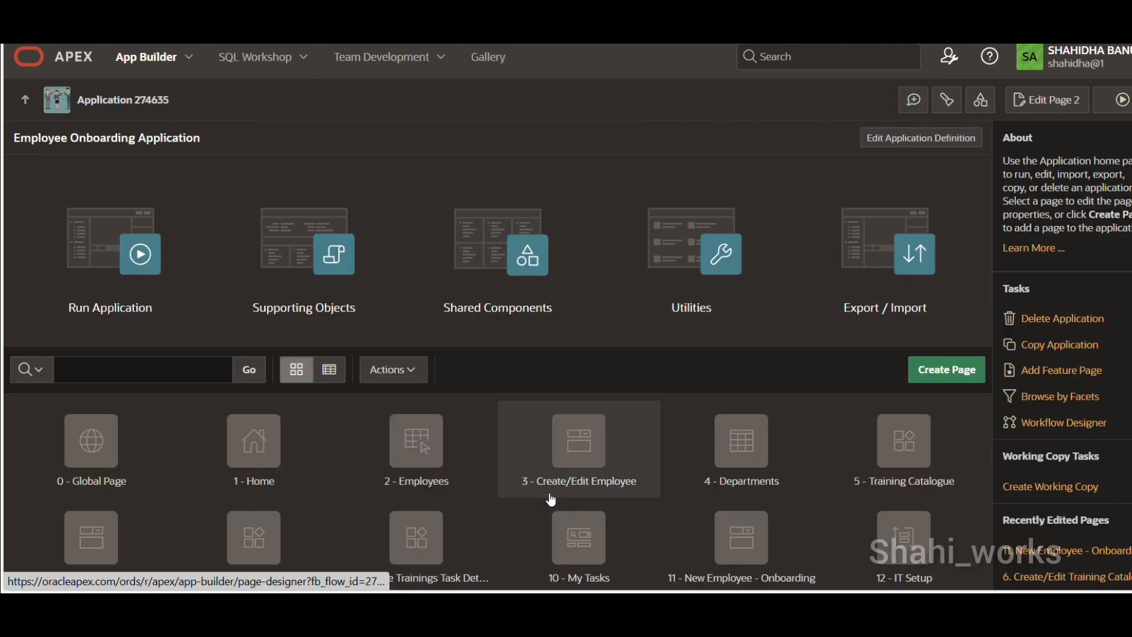
- Open the existing page 4, Departments, from the application home page to view its layout
scroll(579, 455, down, 2)
scroll(579, 456, down, 1)
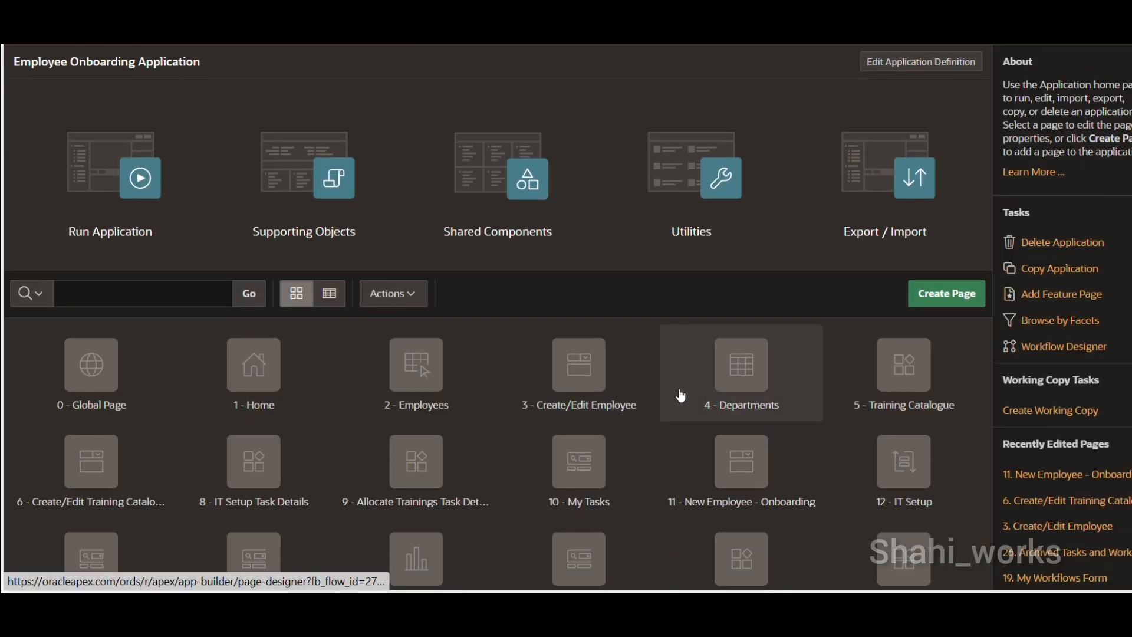
click(705, 391)
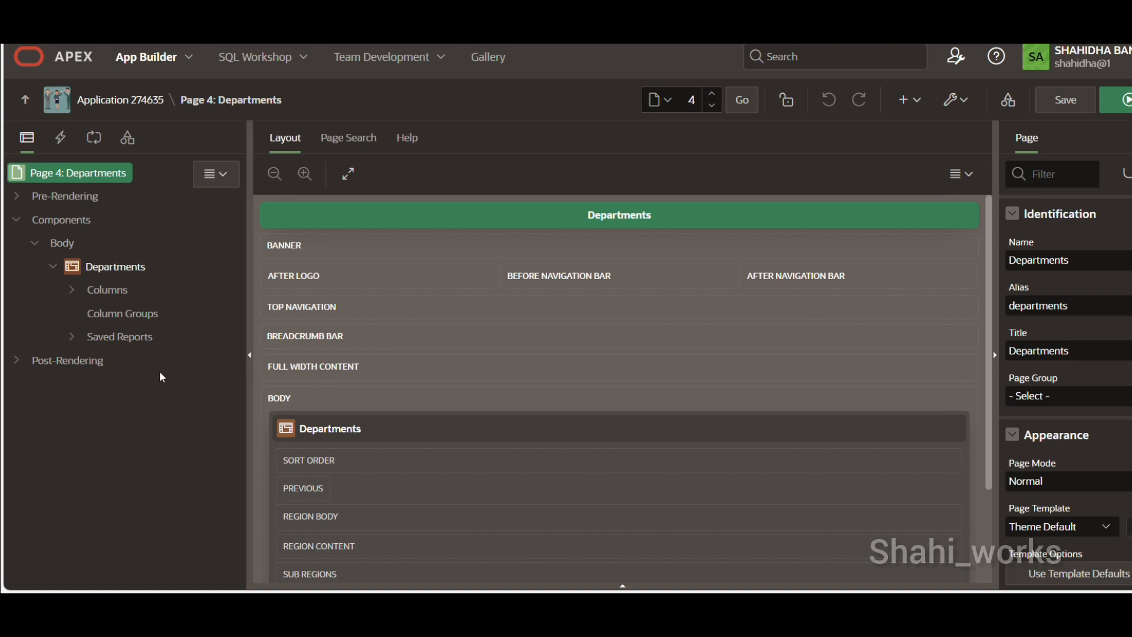
- Start a new Content Row page and name it Training Catalogue
click(919, 104)
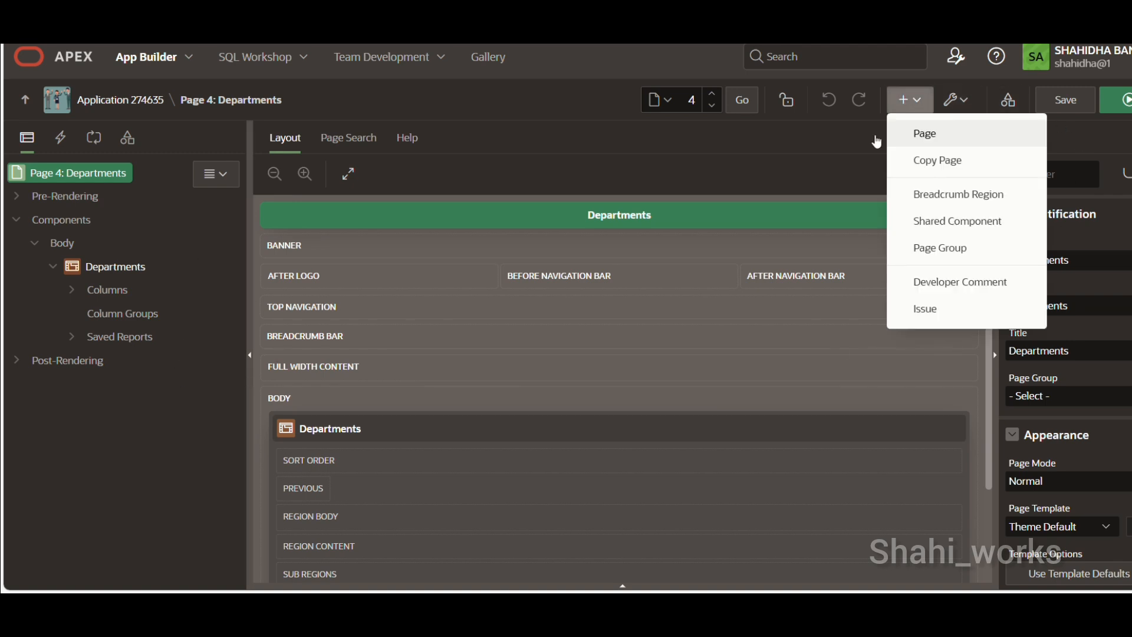
click(939, 135)
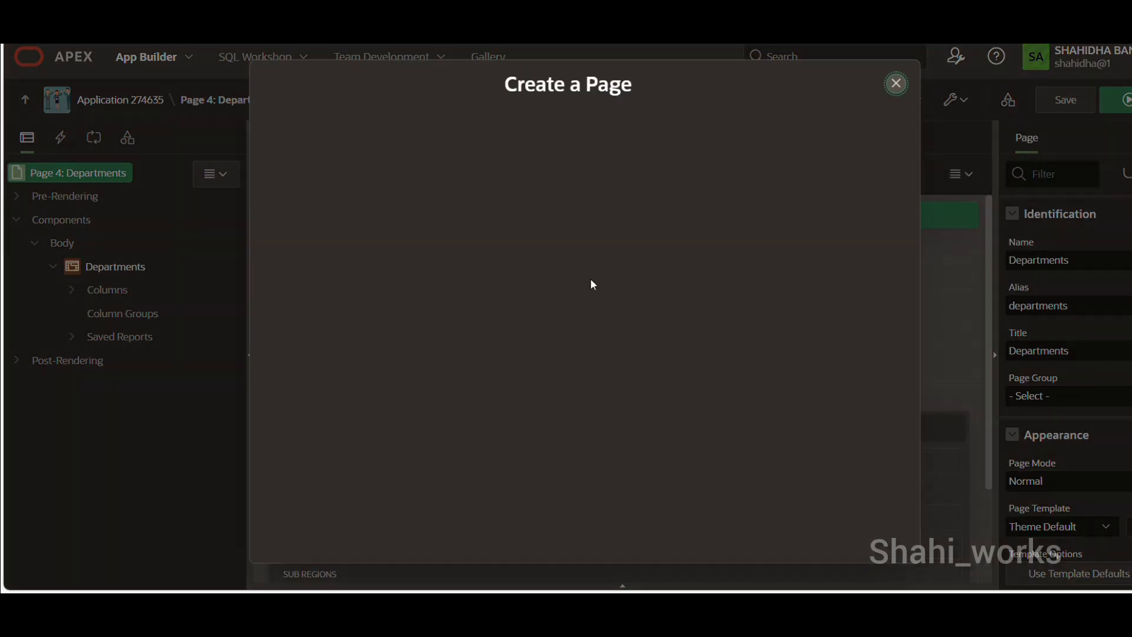
click(466, 328)
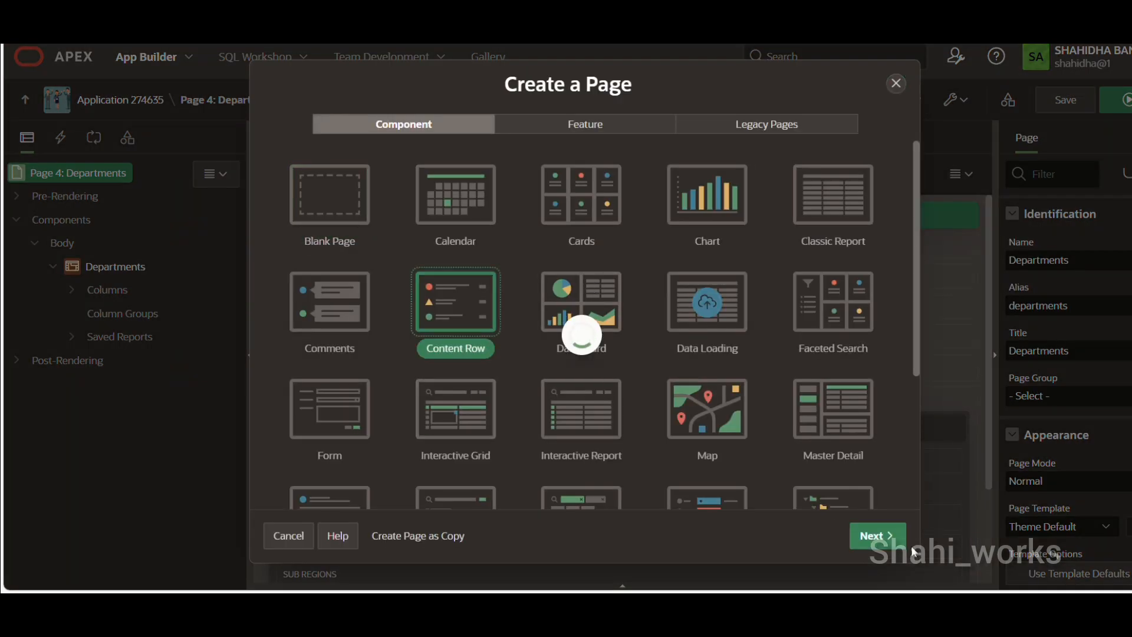
click(872, 534)
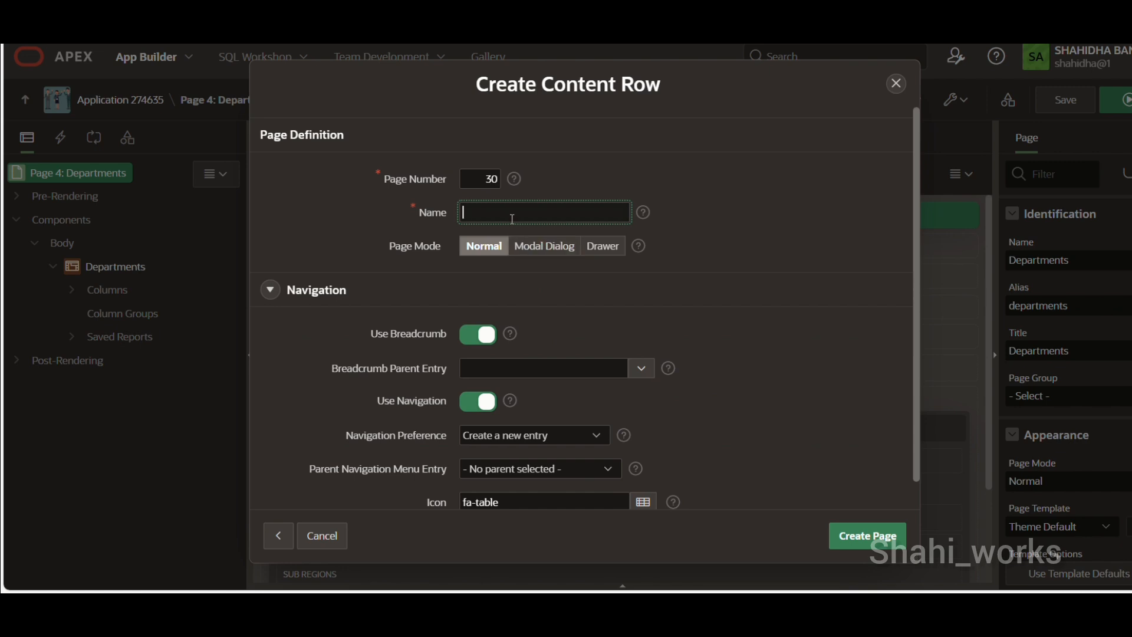
text(T)
text(raining Catalogue)
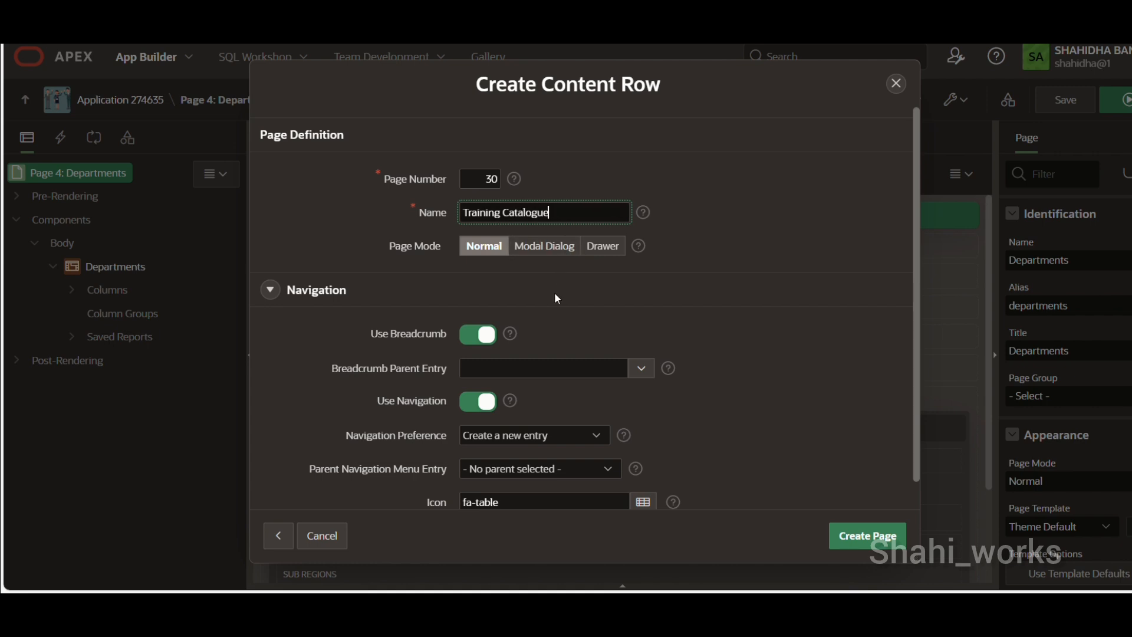
- Turn off the breadcrumb for the new Training Catalogue page and set Administration as its parent navigation menu entry
click(471, 334)
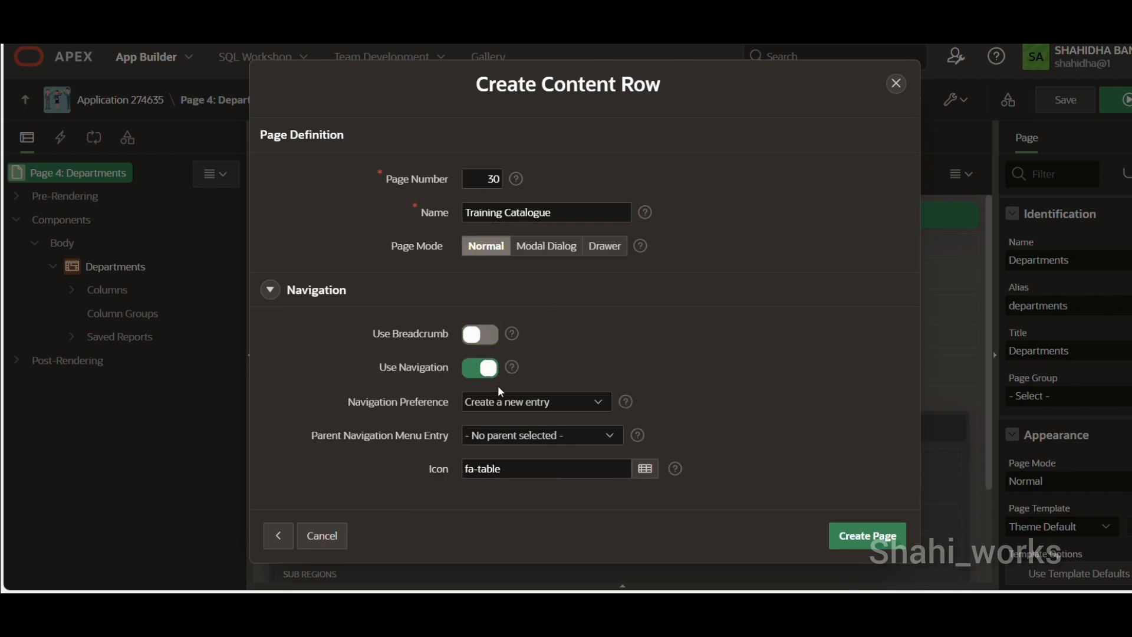
click(543, 436)
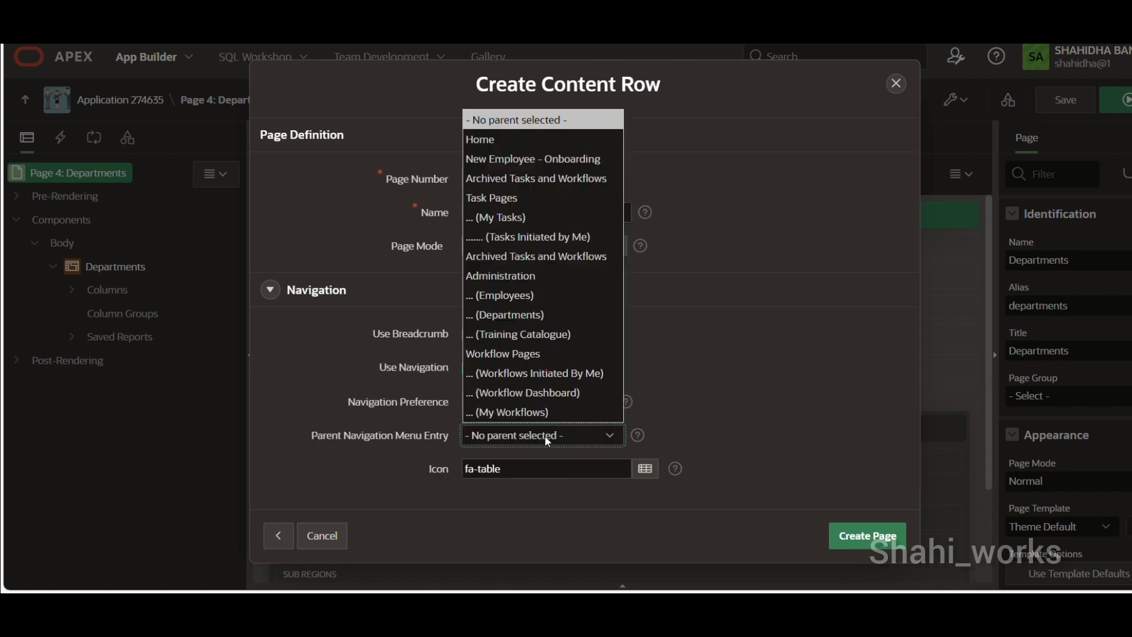
click(553, 273)
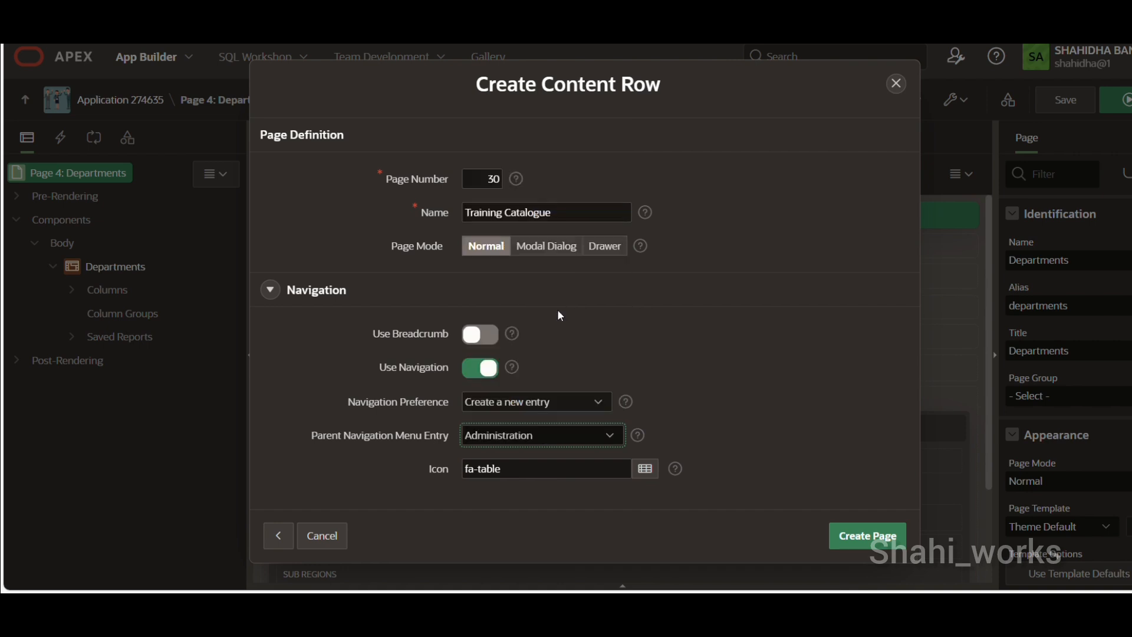
- Set the Training Catalogue page's navigation icon to fa-badge-list and close the wizard without creating the page
click(545, 474)
key(BackSpace)
key(BackSpace)
key(BackSpace)
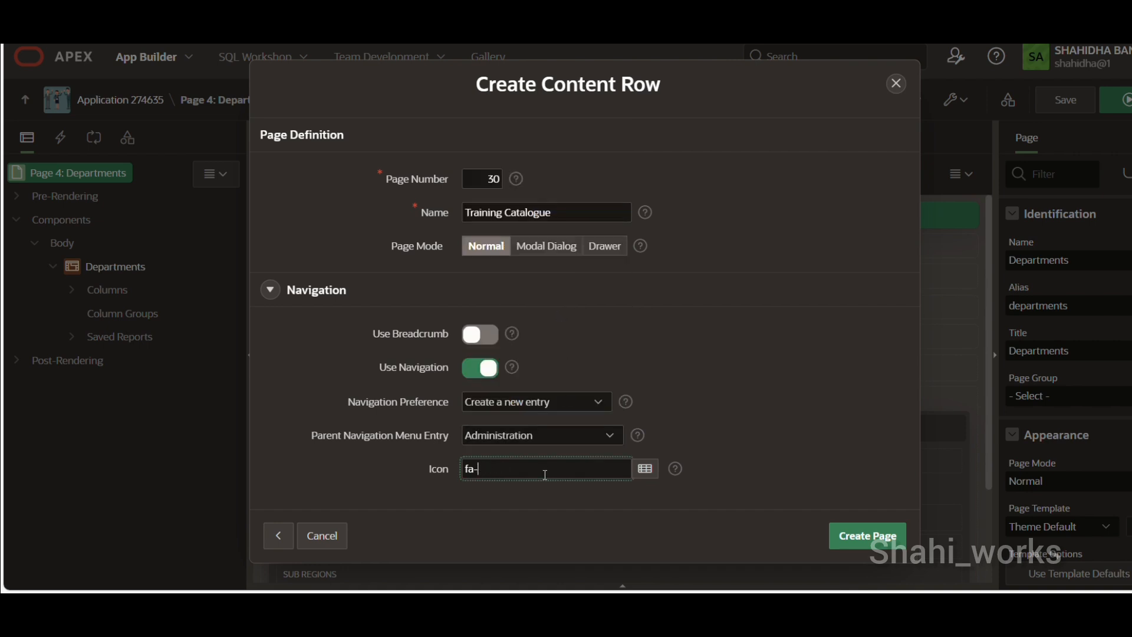
text(badge-list)
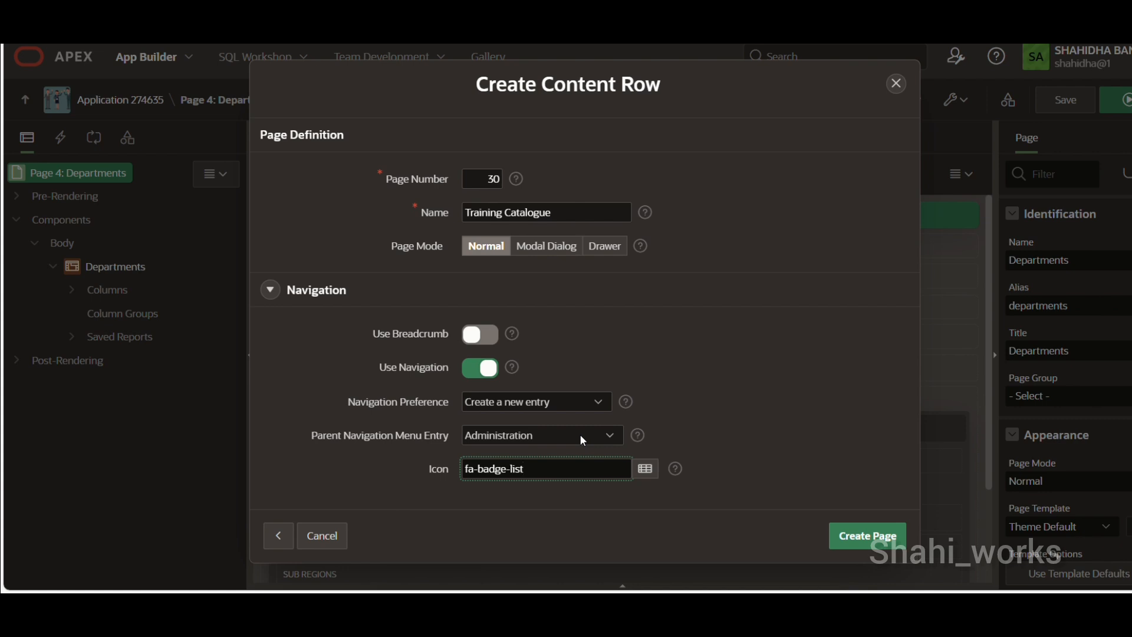
click(896, 84)
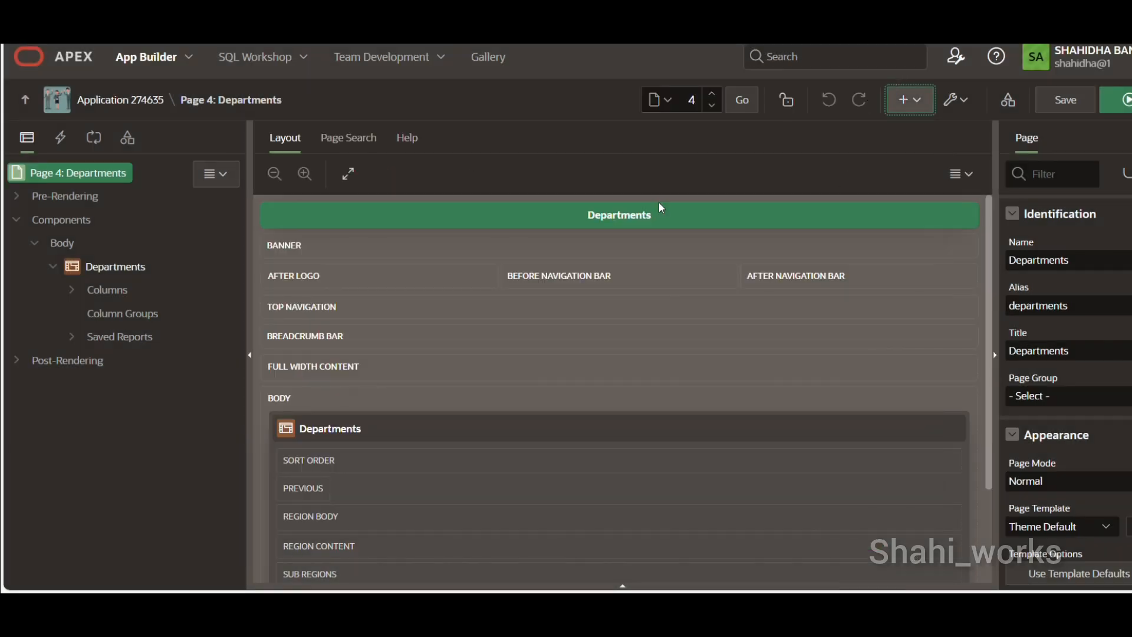
- Open the existing page 5, Training Catalogue, from the application home page and select its Training Catalogue region
click(109, 101)
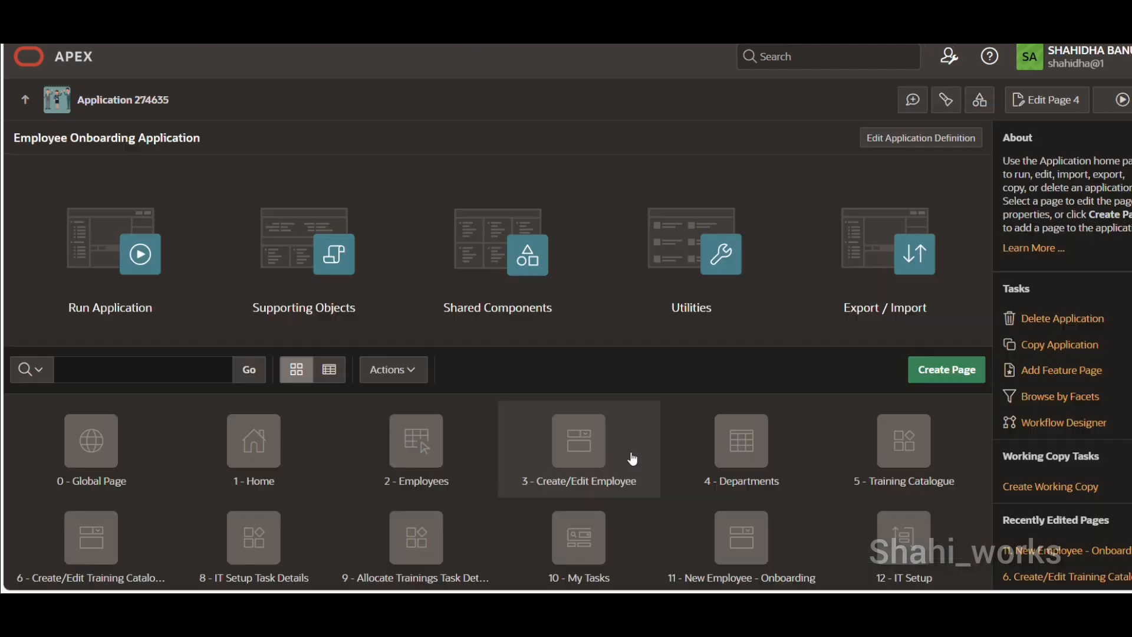
click(872, 480)
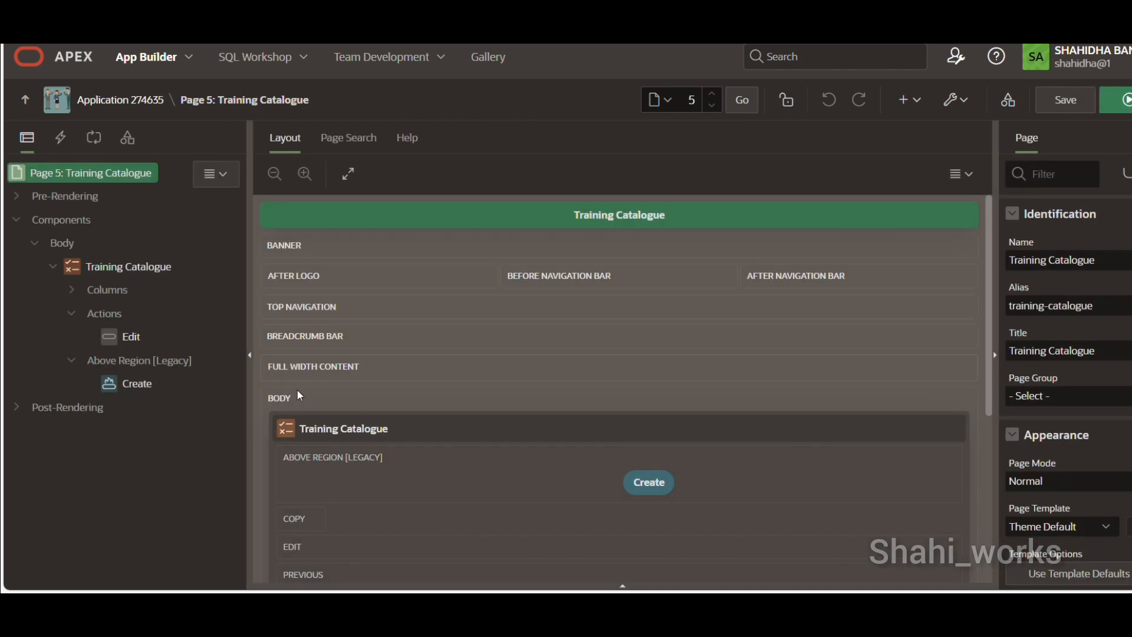
click(127, 273)
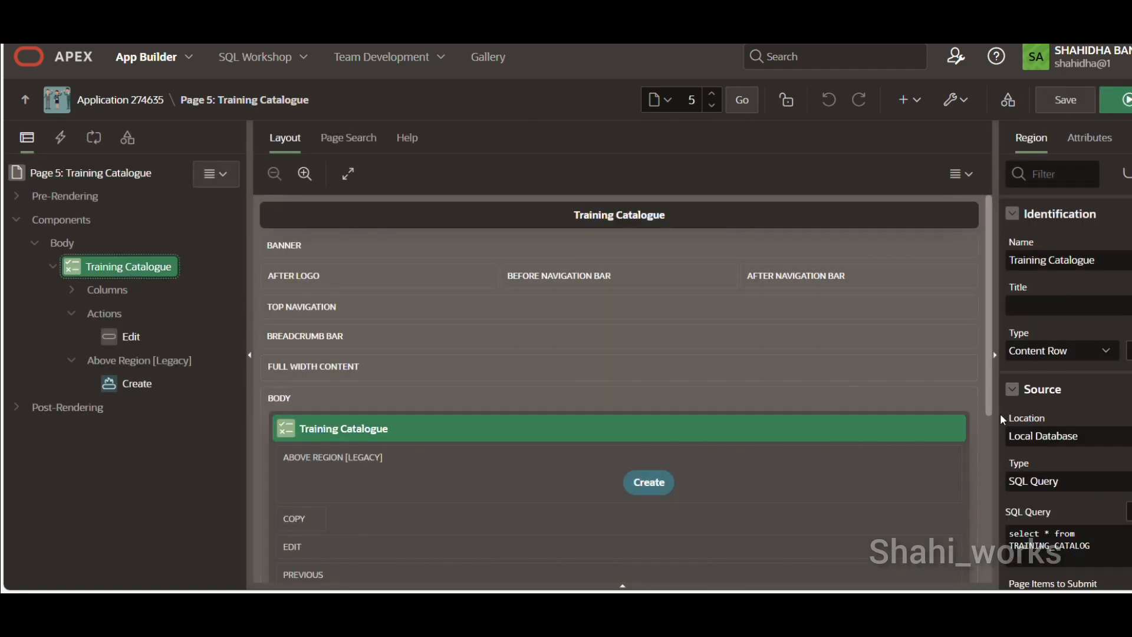
- Validate the Training Catalogue region's SQL query in the code editor, accept it and save the page
drag(1001, 419, 919, 416)
click(1032, 398)
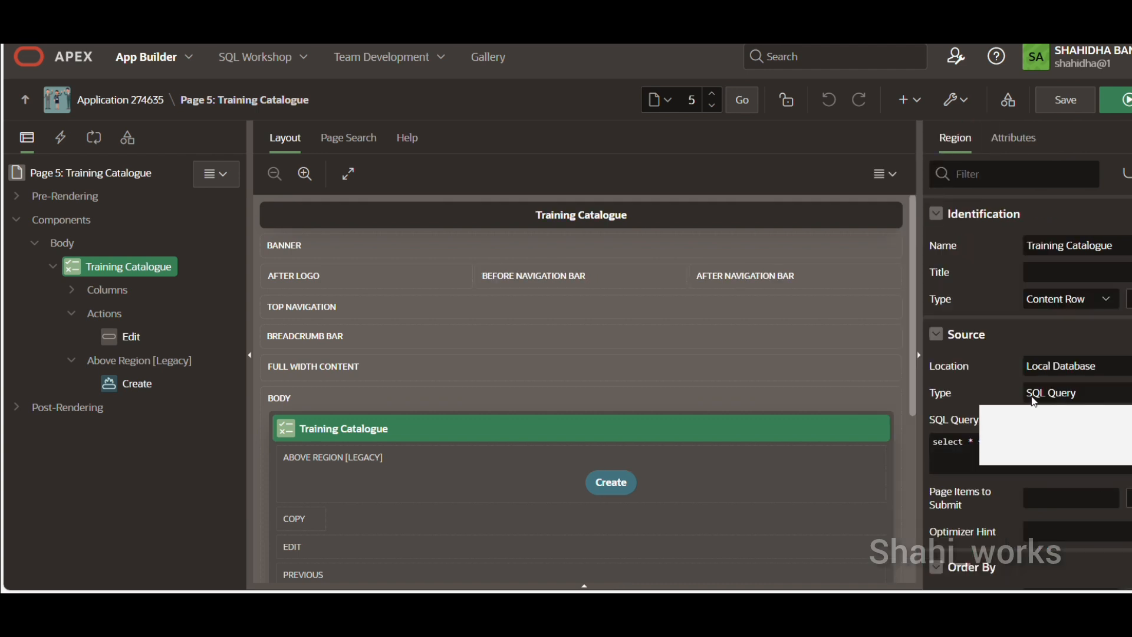
click(1032, 398)
click(1129, 419)
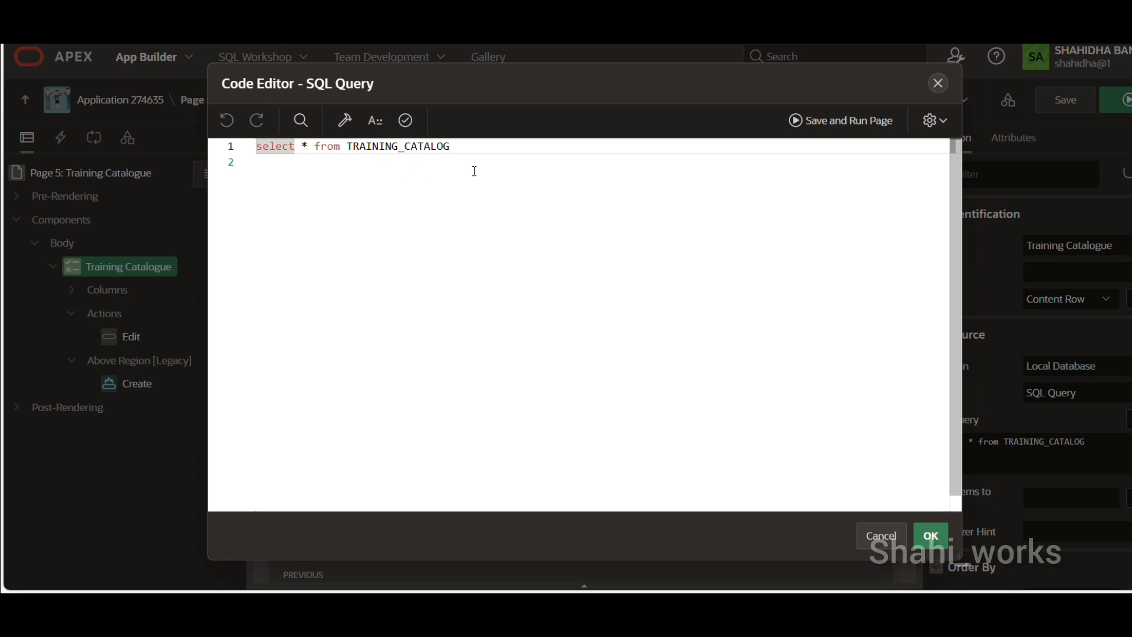
click(402, 127)
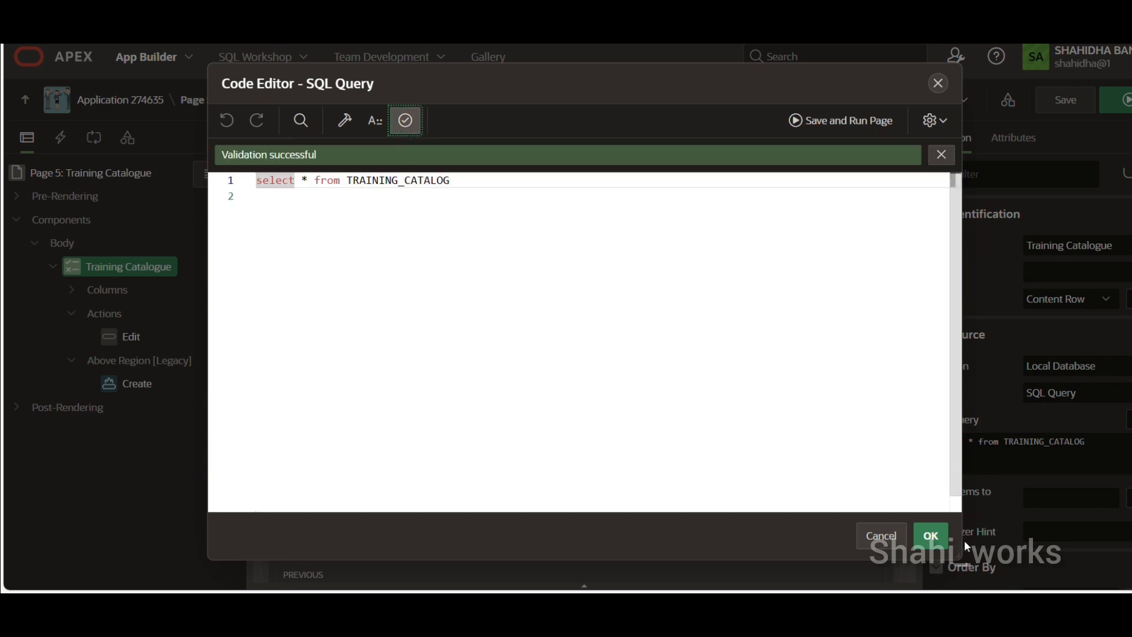
click(931, 536)
click(1064, 100)
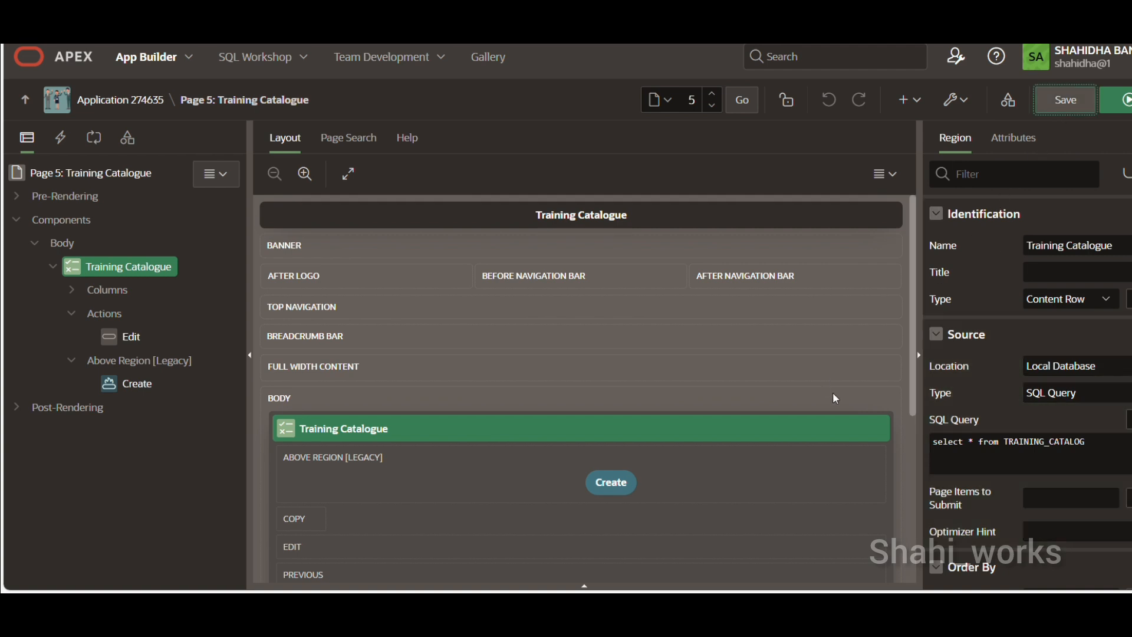
- Review the Training Catalogue region's layout and appearance properties and validate its Overline expression in the code editor
scroll(1004, 435, down, 6)
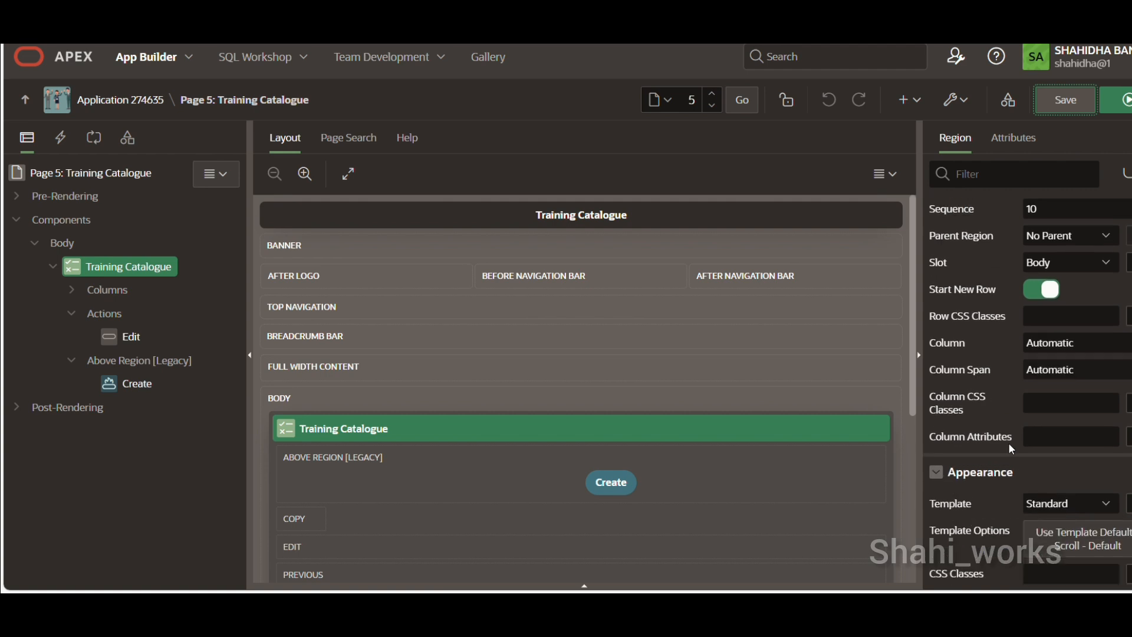
click(1068, 504)
click(1068, 504)
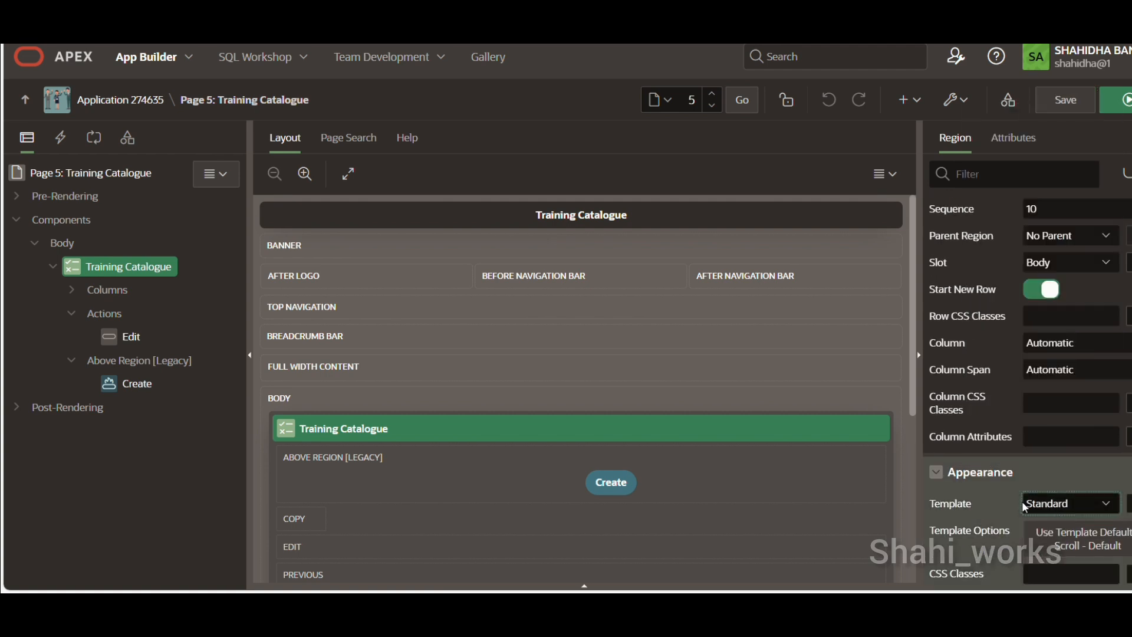
scroll(1024, 507, down, 4)
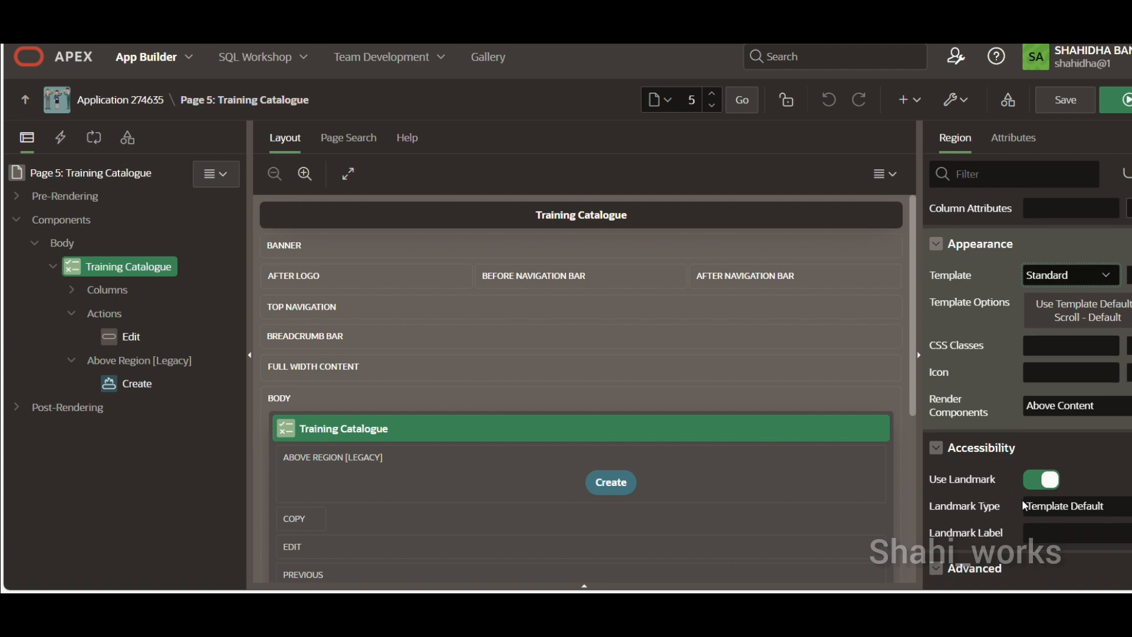
click(1014, 141)
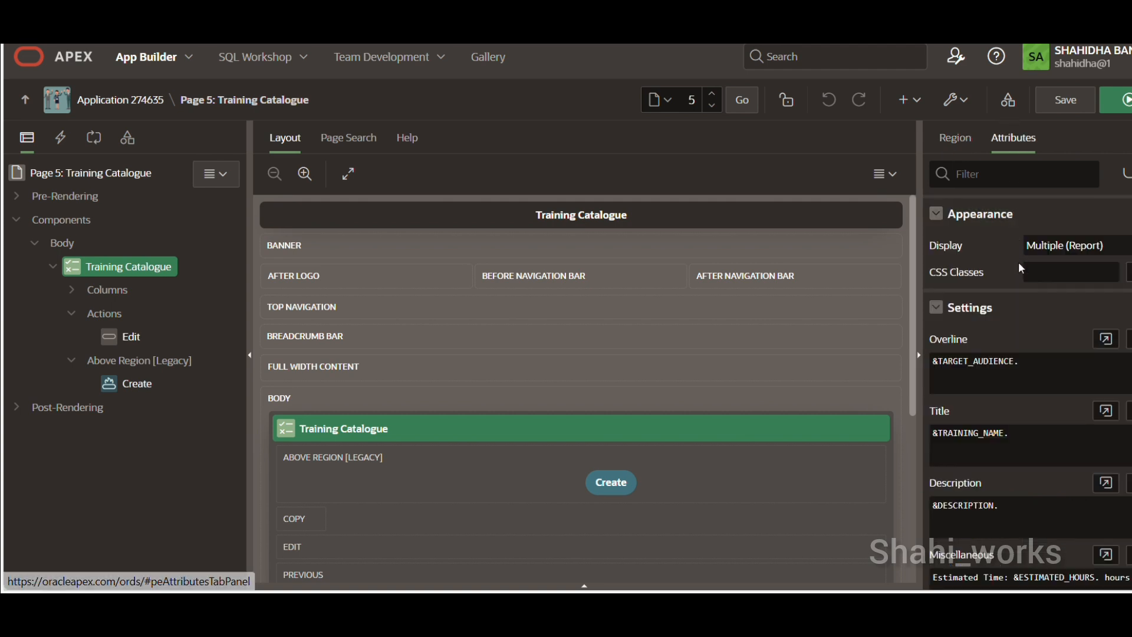
click(1106, 339)
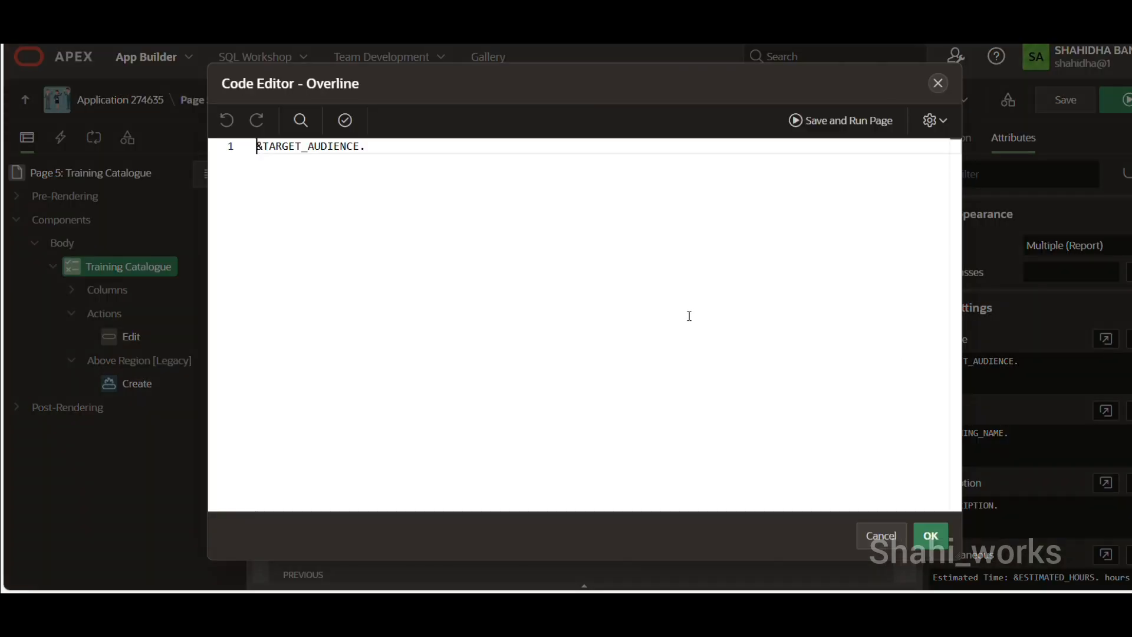
click(346, 121)
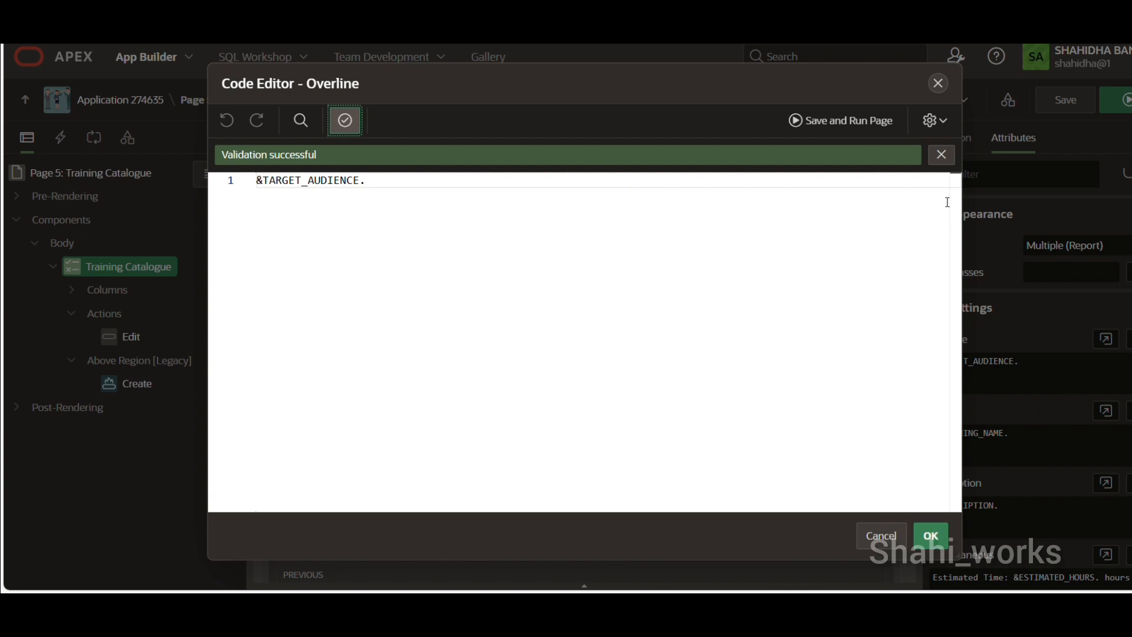
click(938, 84)
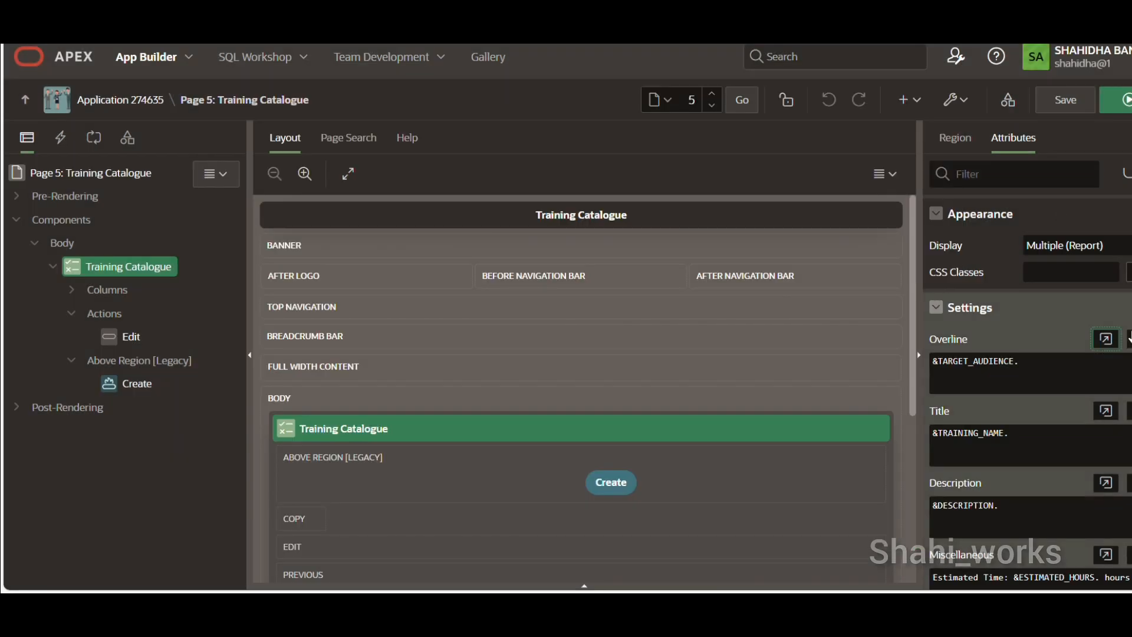
- Clear the region's Overline setting and assign the TARGET_AUDIENCE column to it
click(1126, 341)
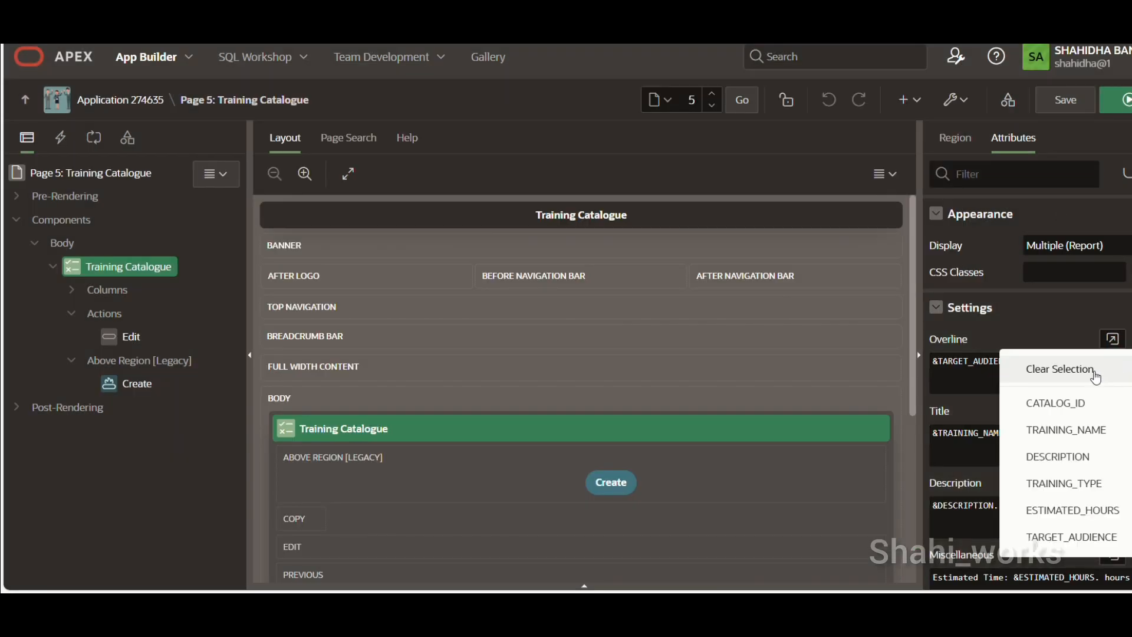
click(1083, 535)
drag(1104, 362, 926, 368)
key(BackSpace)
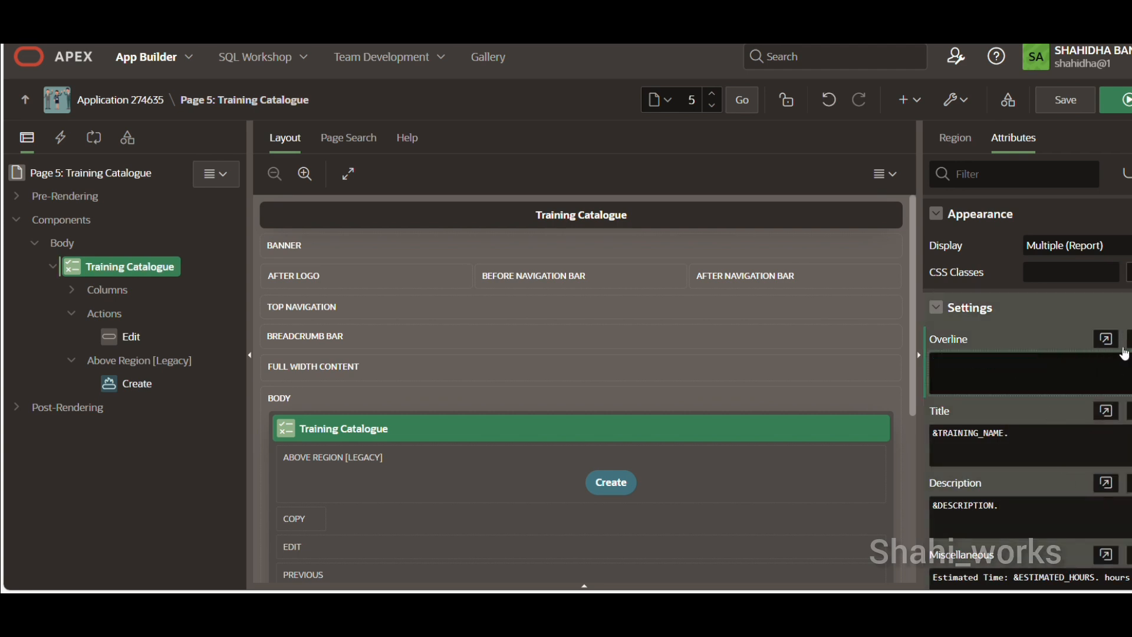
click(1107, 338)
click(1082, 501)
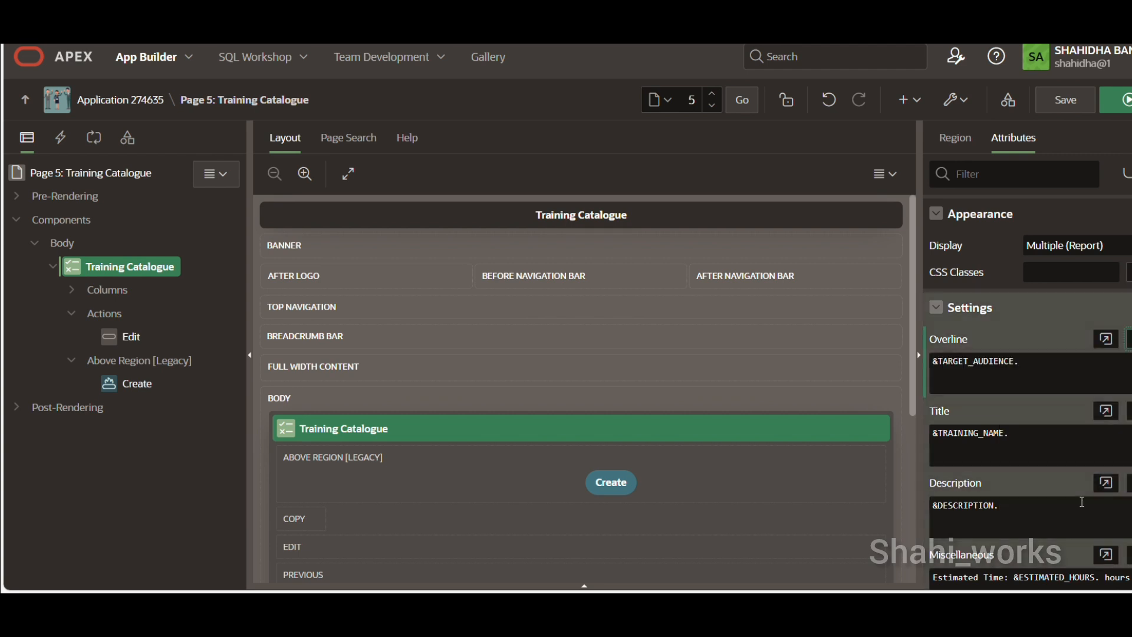
- Clear the region's Title setting and assign the TRAINING_NAME column to it
scroll(1039, 469, down, 2)
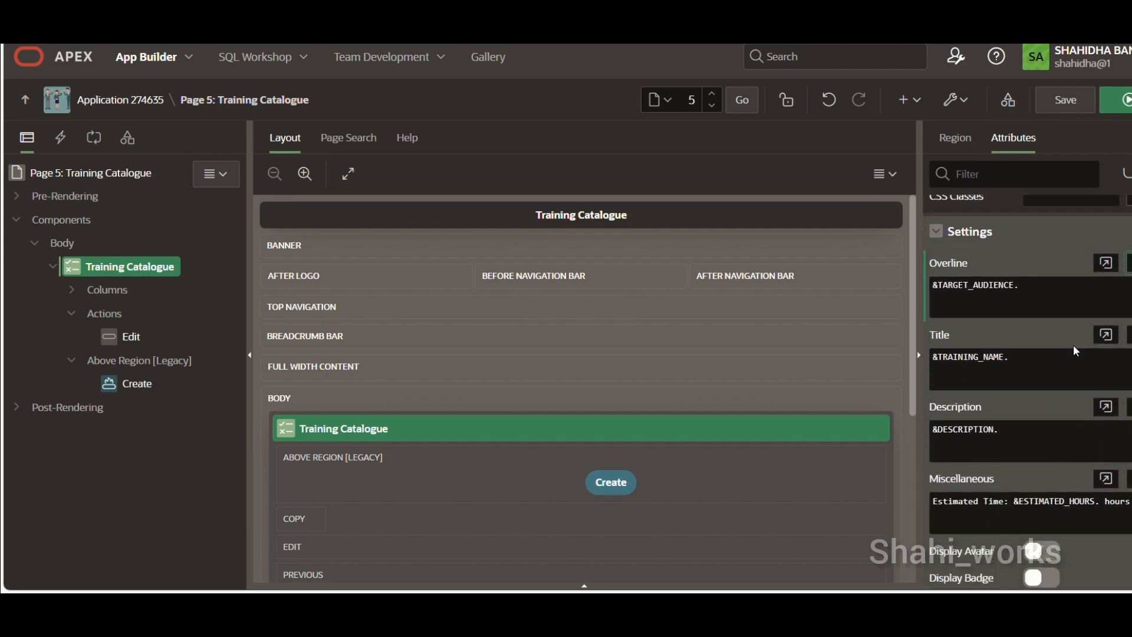
drag(1052, 356, 892, 386)
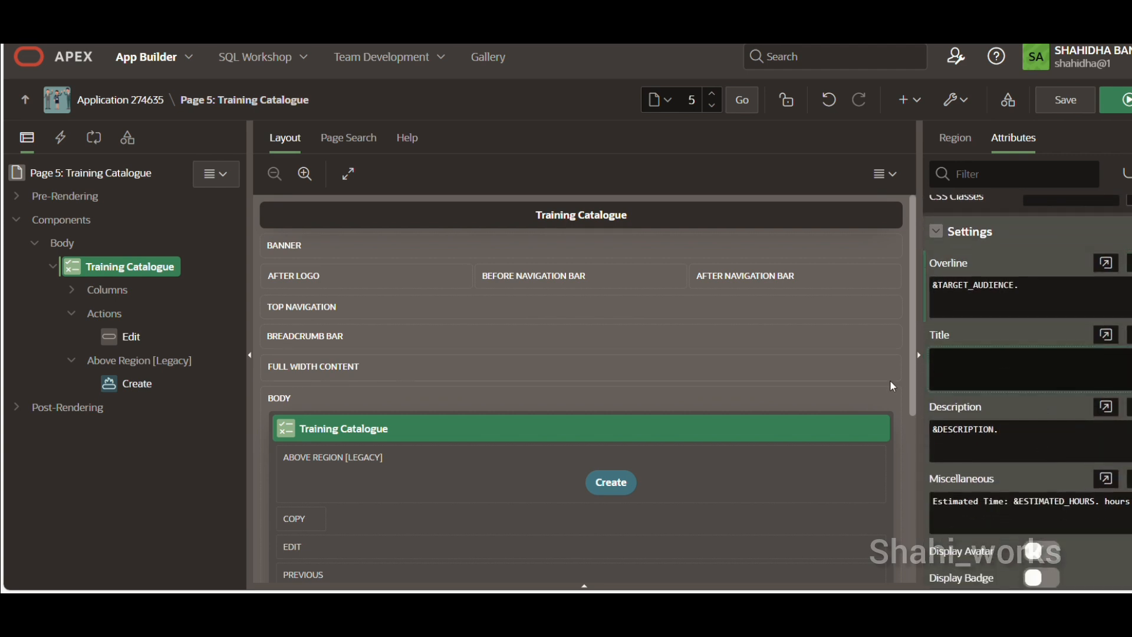
click(1106, 334)
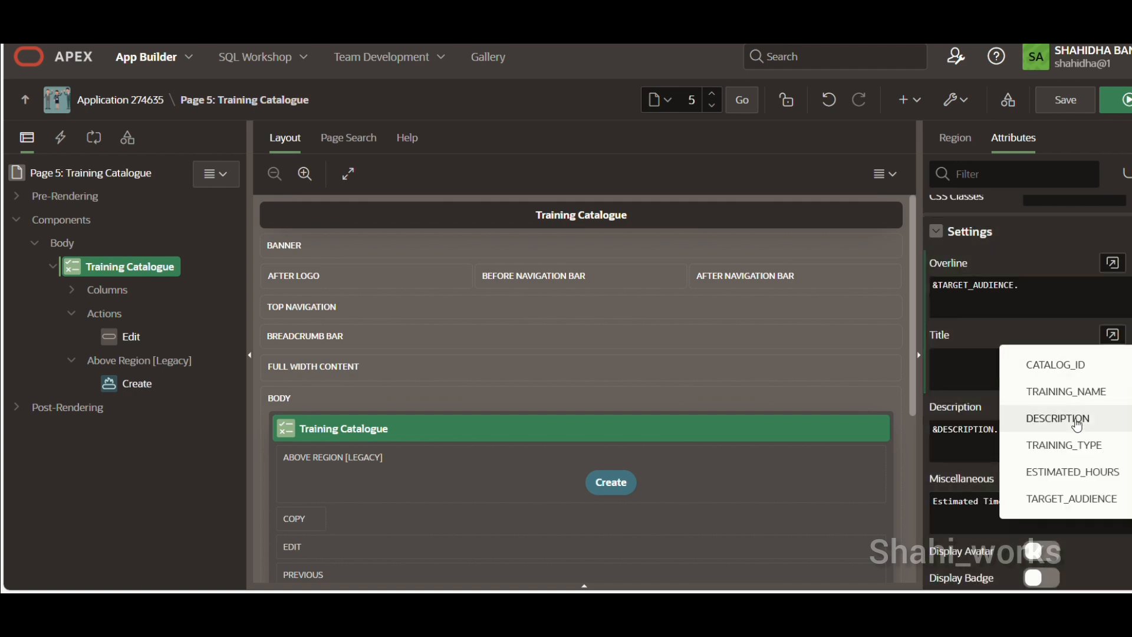
click(1065, 400)
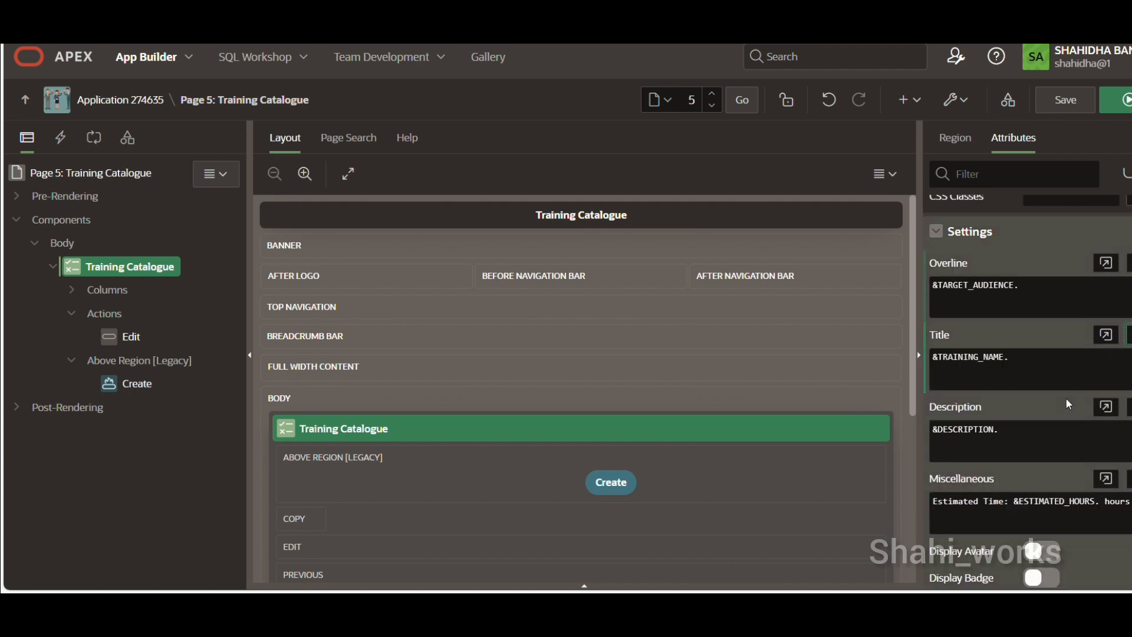
- Clear the region's Description setting and assign the DESCRIPTION column to it
scroll(1063, 442, down, 1)
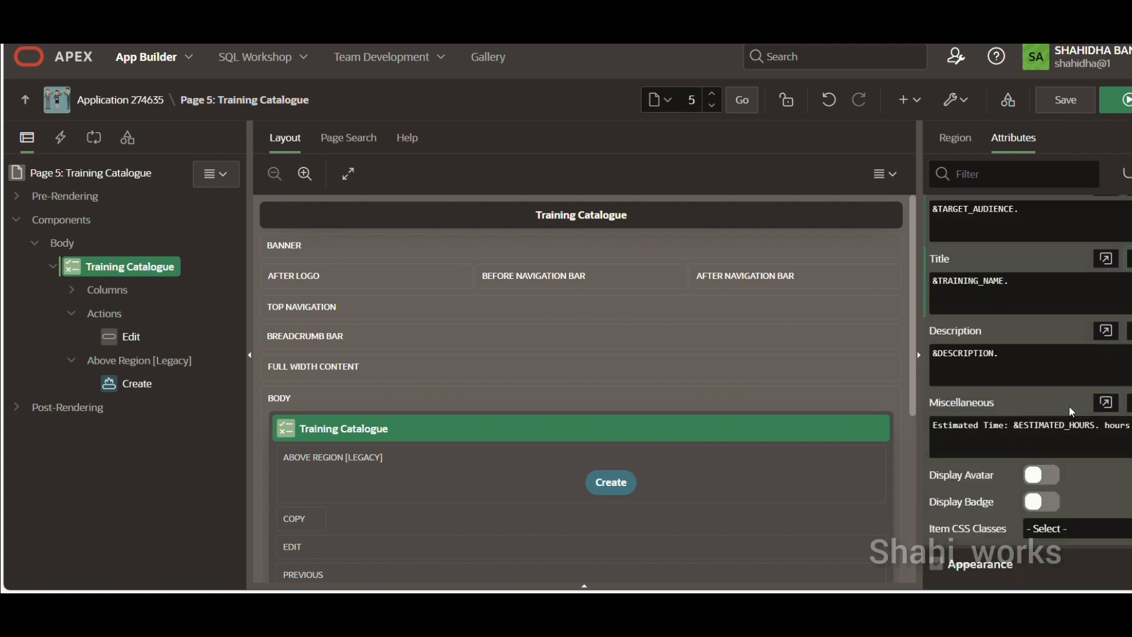
drag(1061, 356, 882, 363)
key(BackSpace)
click(1129, 333)
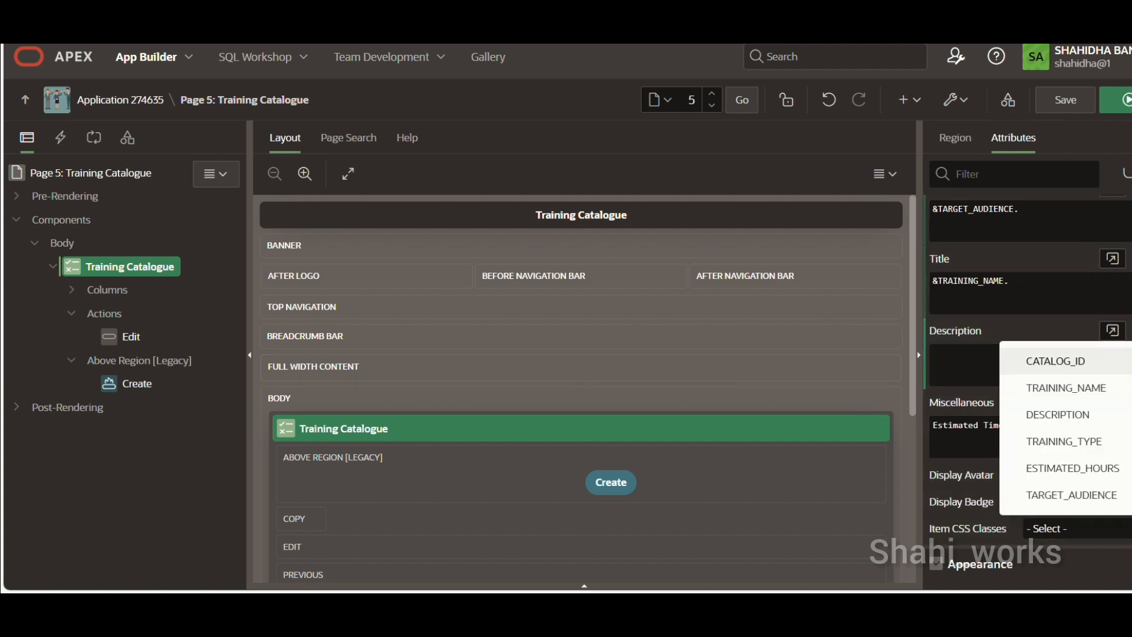
click(1090, 413)
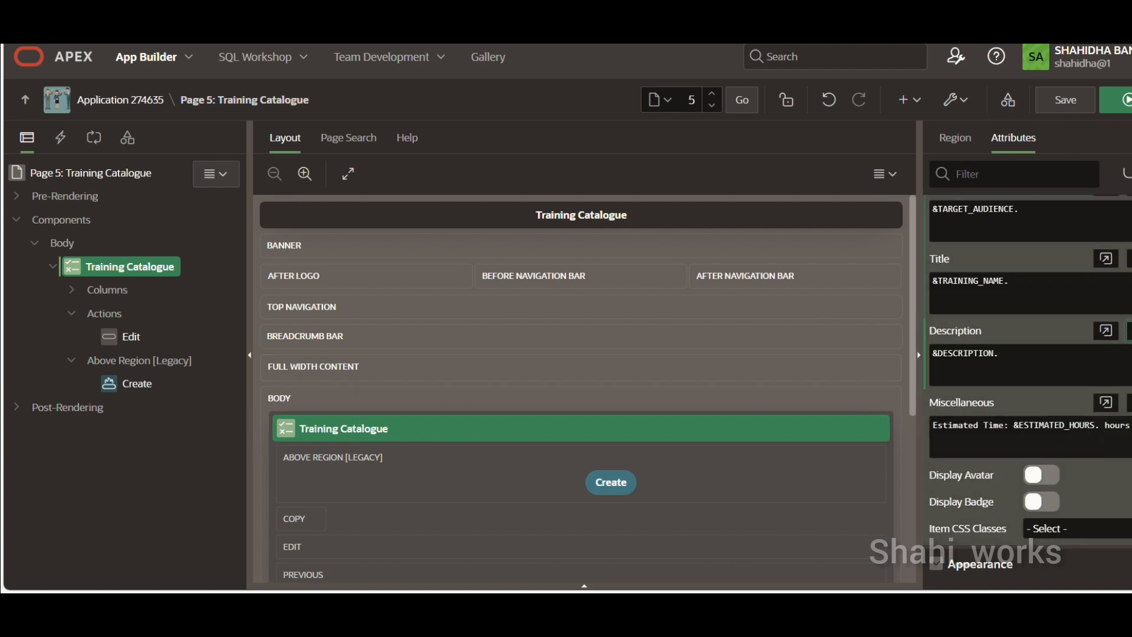
- Examine the region's Miscellaneous expression in the code editor and look through its remaining appearance and row selection attributes
click(1128, 404)
click(1127, 407)
click(1106, 404)
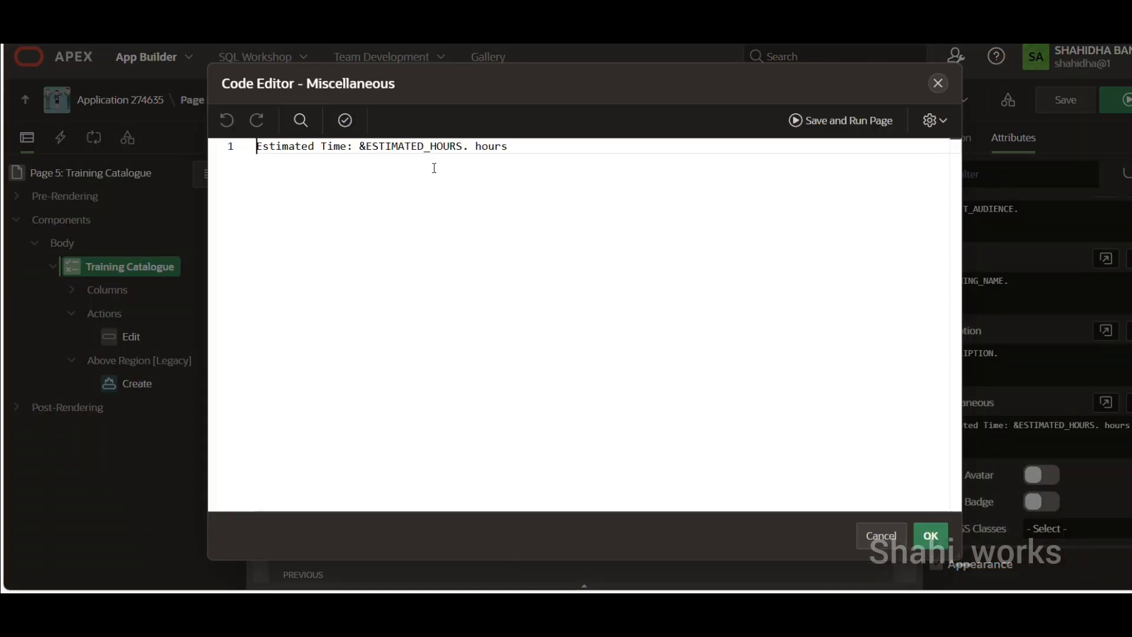
click(937, 83)
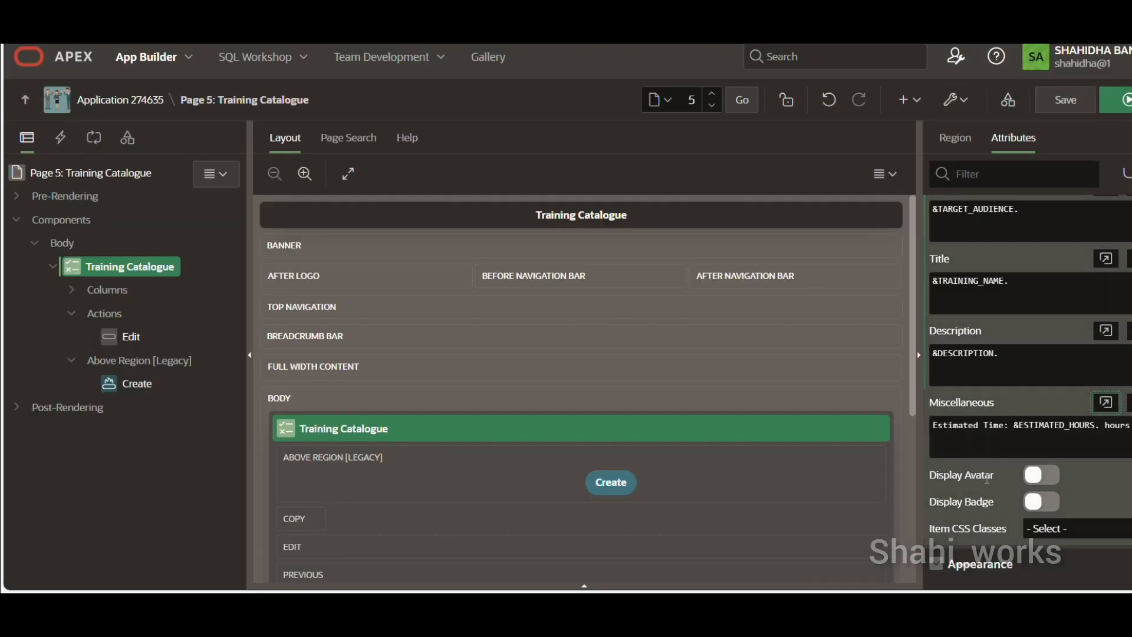
scroll(987, 478, down, 5)
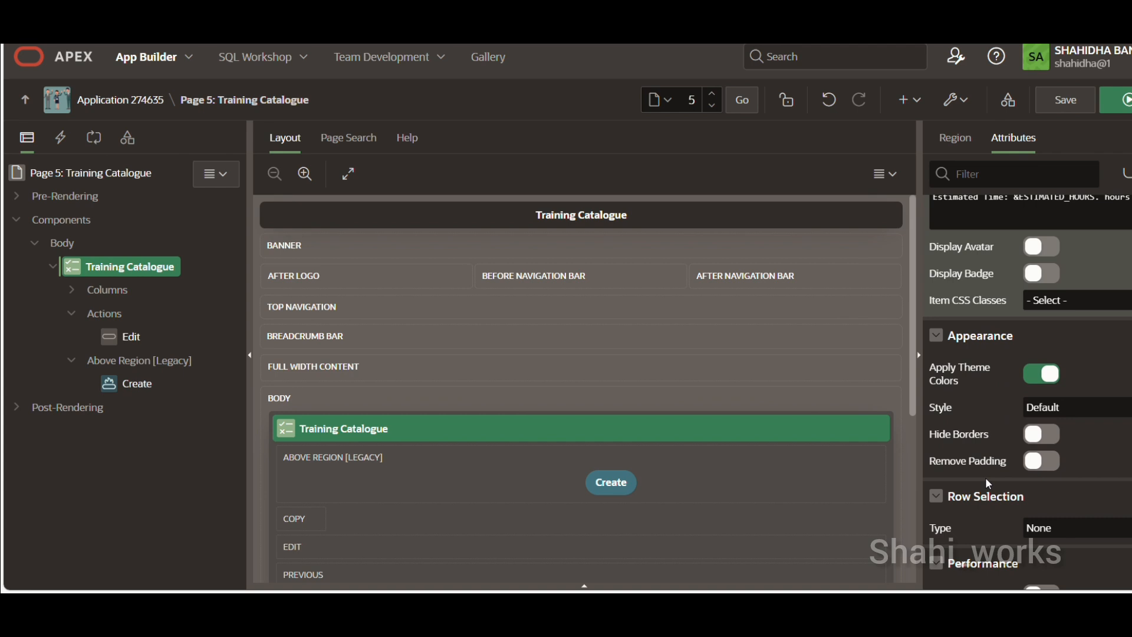
scroll(986, 479, down, 3)
scroll(985, 478, up, 8)
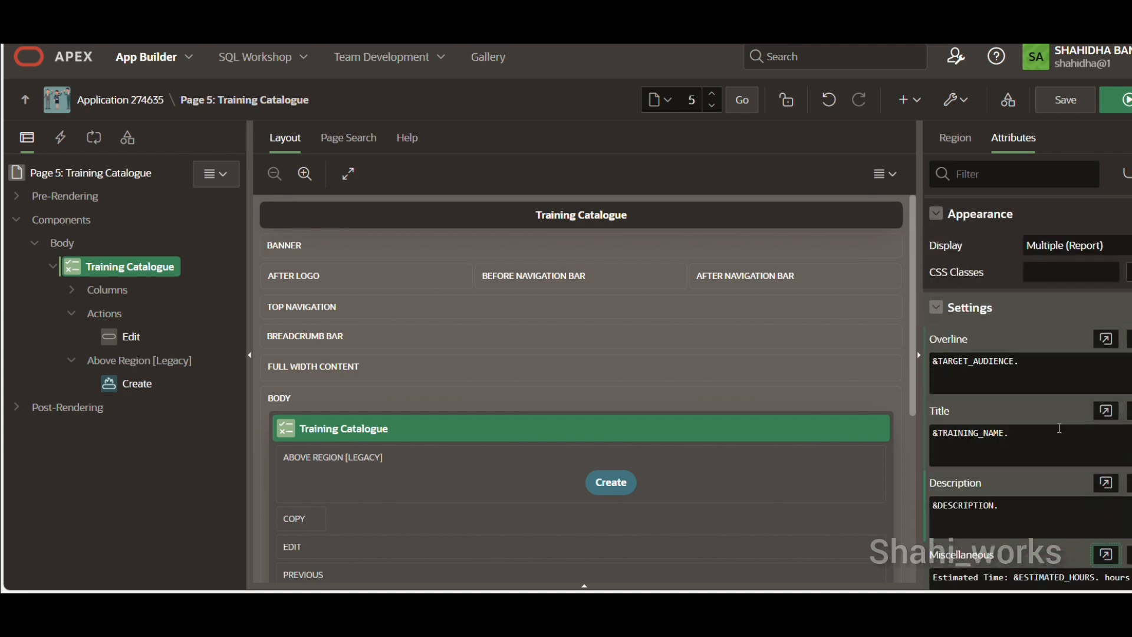
- Start a new form page named Create/Edit Training Catalogue with the Drawer page mode
click(903, 104)
click(912, 134)
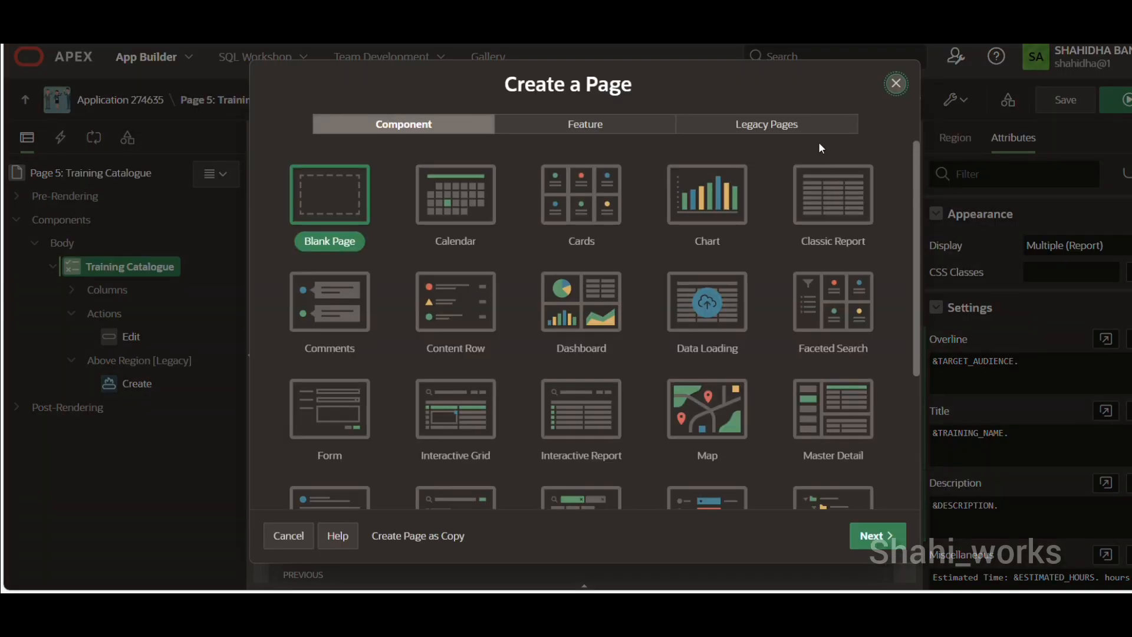
click(340, 420)
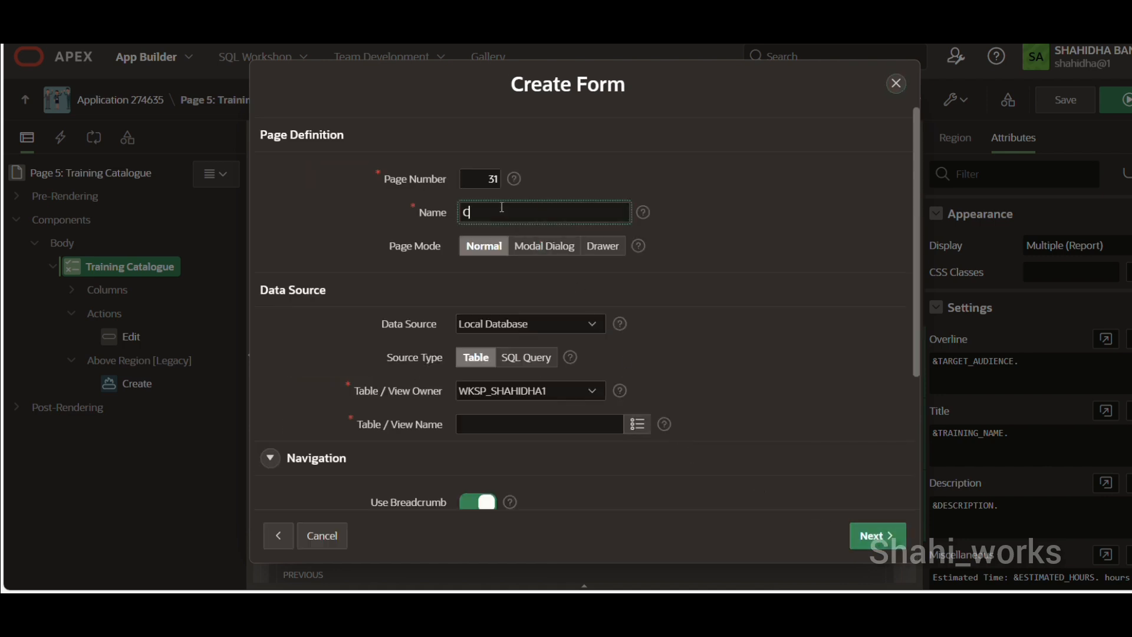
text(Create)
scroll(500, 207, down, 1)
text(/)
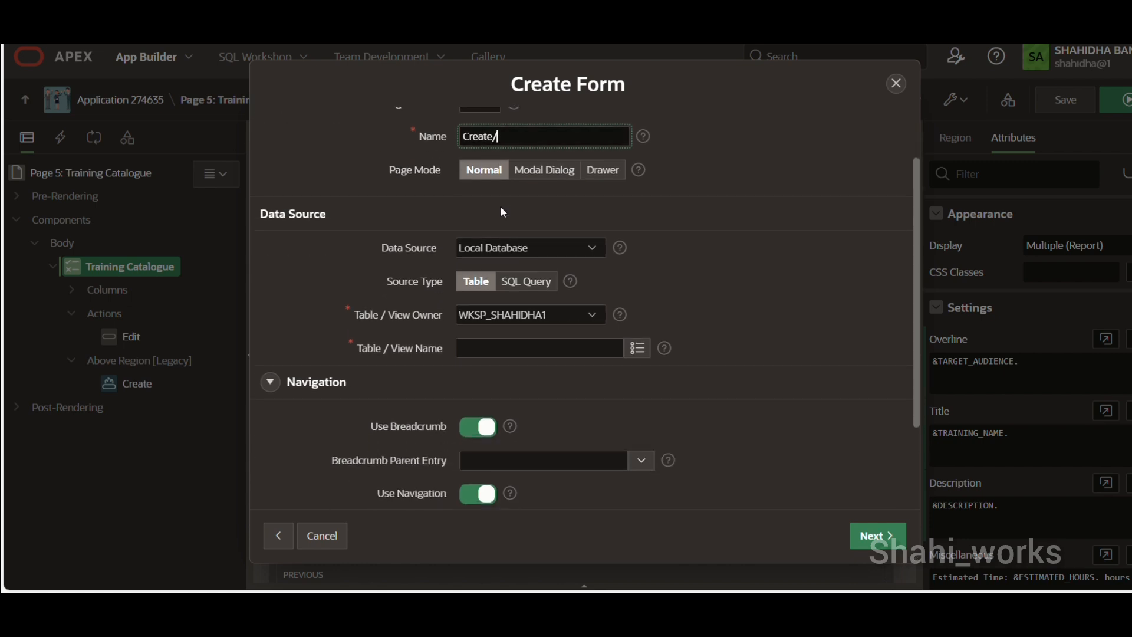
text(Edit Training Catalogue)
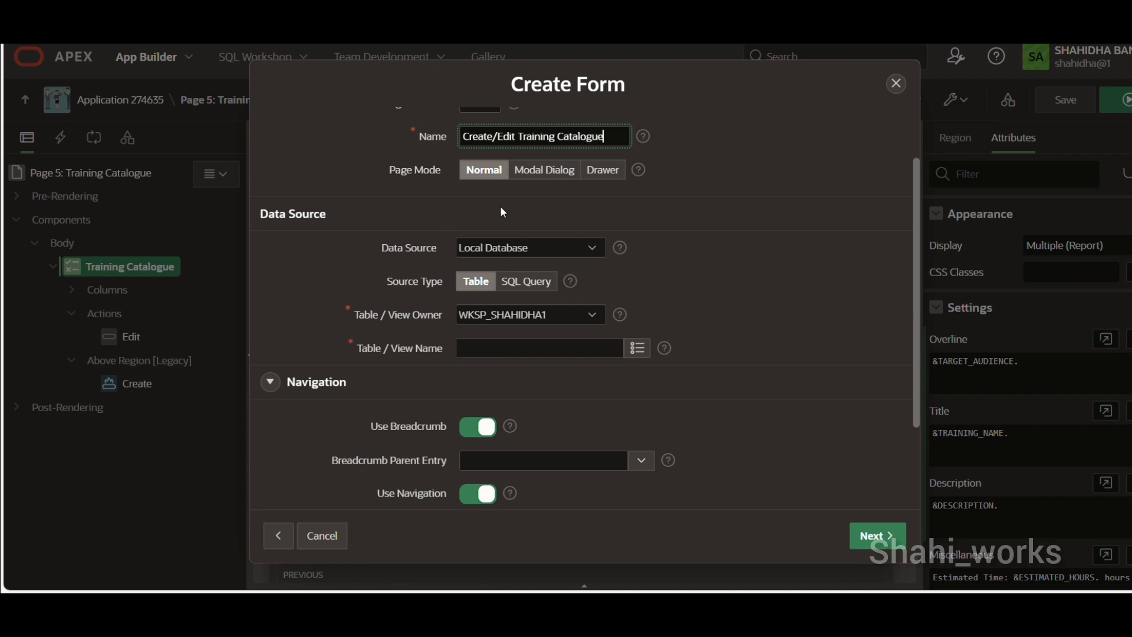
click(596, 168)
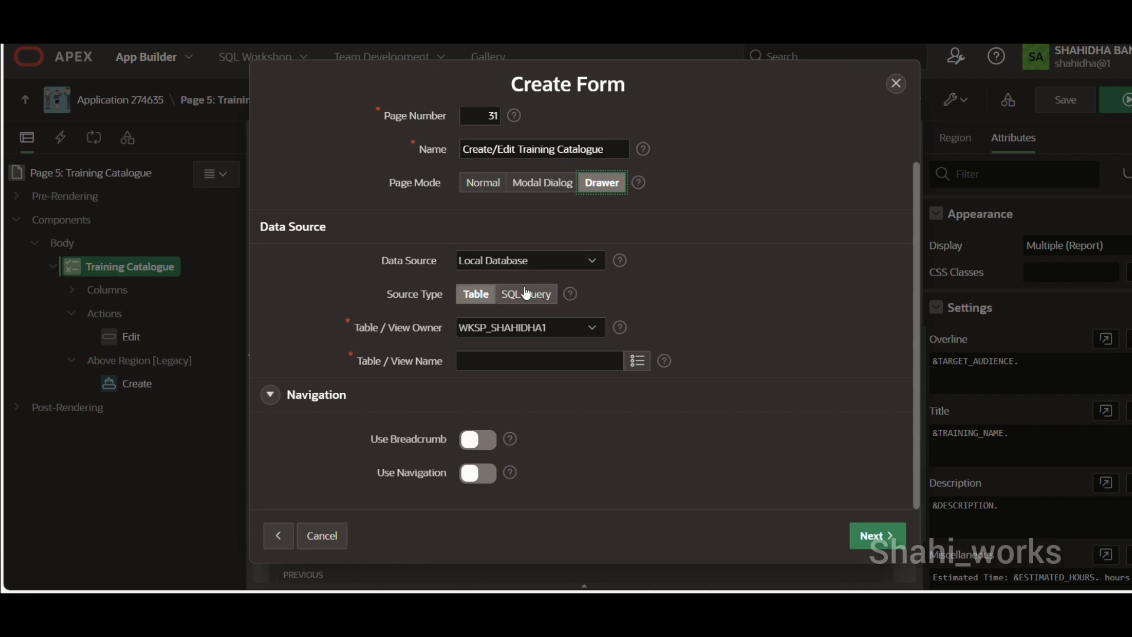
- Pick the TRAINING_CATALOG table as the new form's data source, and close the page wizard without creating the page
click(635, 362)
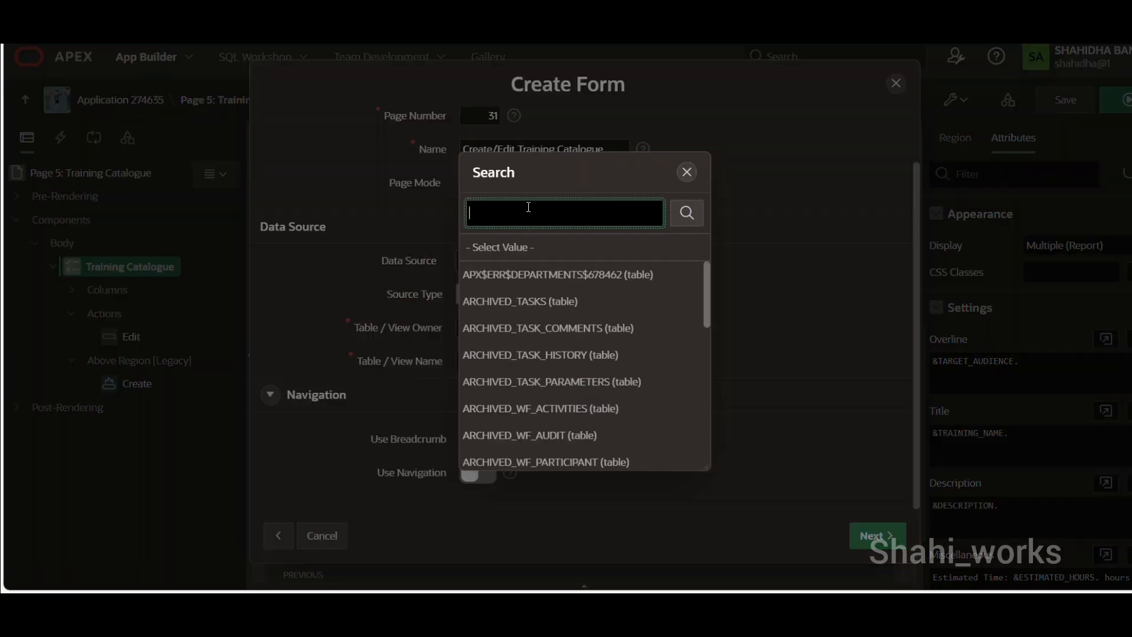
text(TRAINING_CATALOGUE)
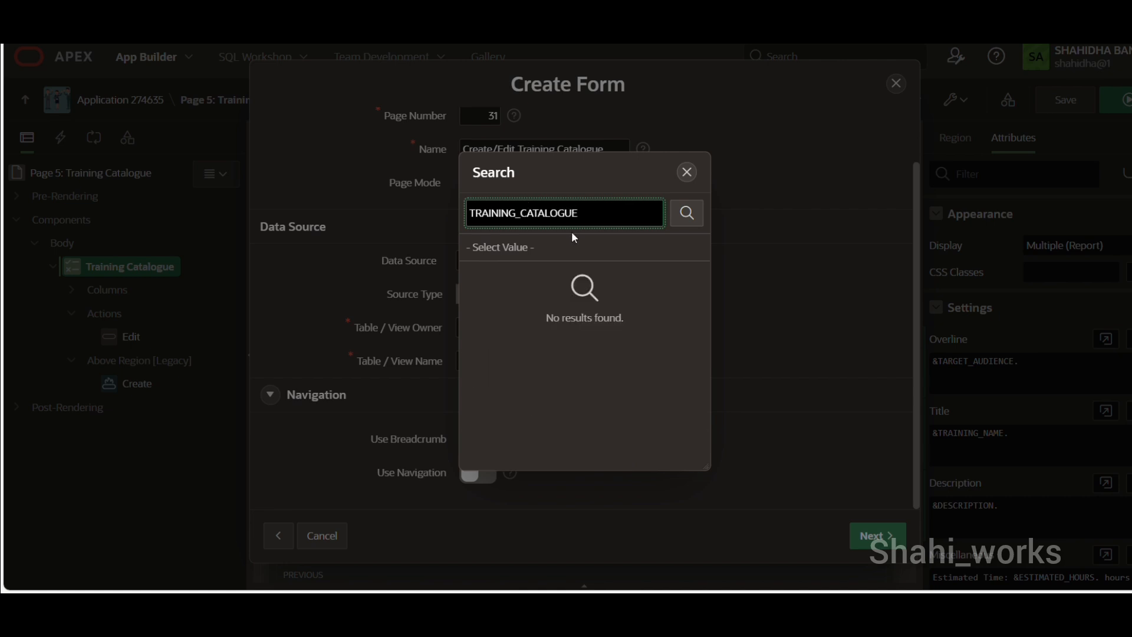
key(BackSpace)
key(BackSpace)
key(BackSpace)
key(BackSpace)
key(BackSpace)
key(BackSpace)
key(BackSpace)
key(BackSpace)
key(BackSpace)
key(BackSpace)
key(BackSpace)
text(G)
click(520, 299)
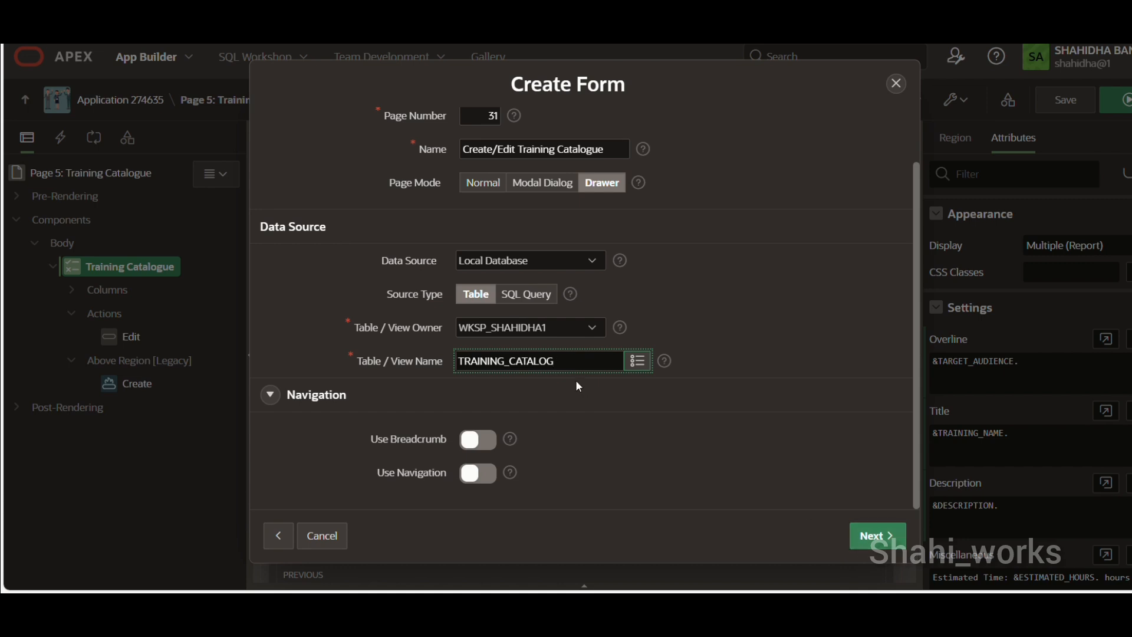
click(896, 84)
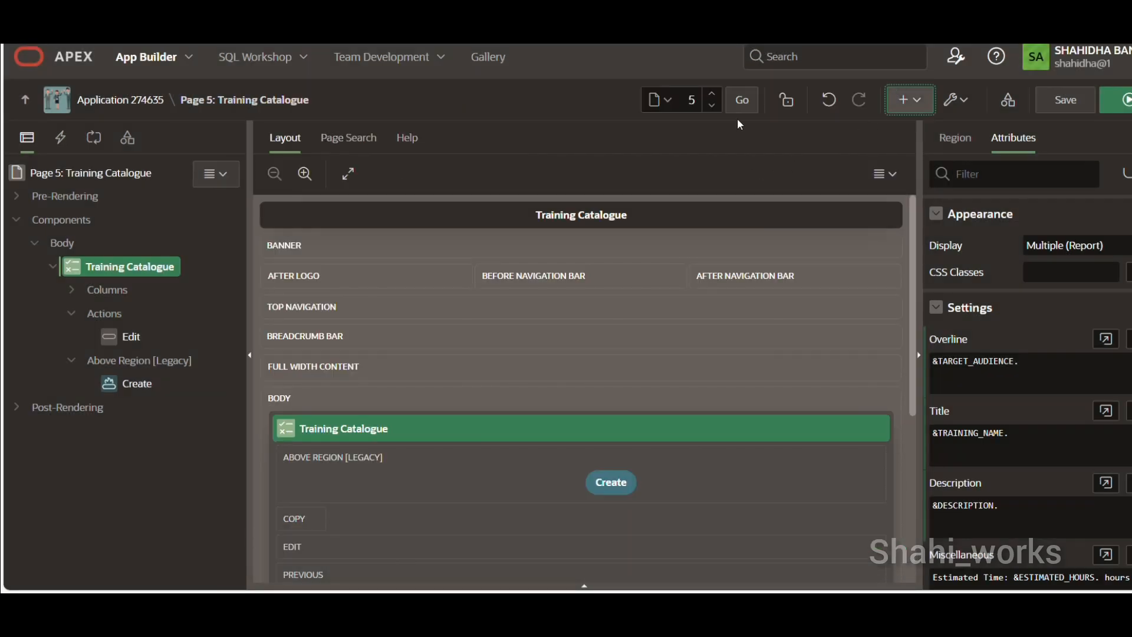
- Leave the Training Catalogue page without saving, and open page 6, Create/Edit Training Catalogue, at its form region
click(97, 101)
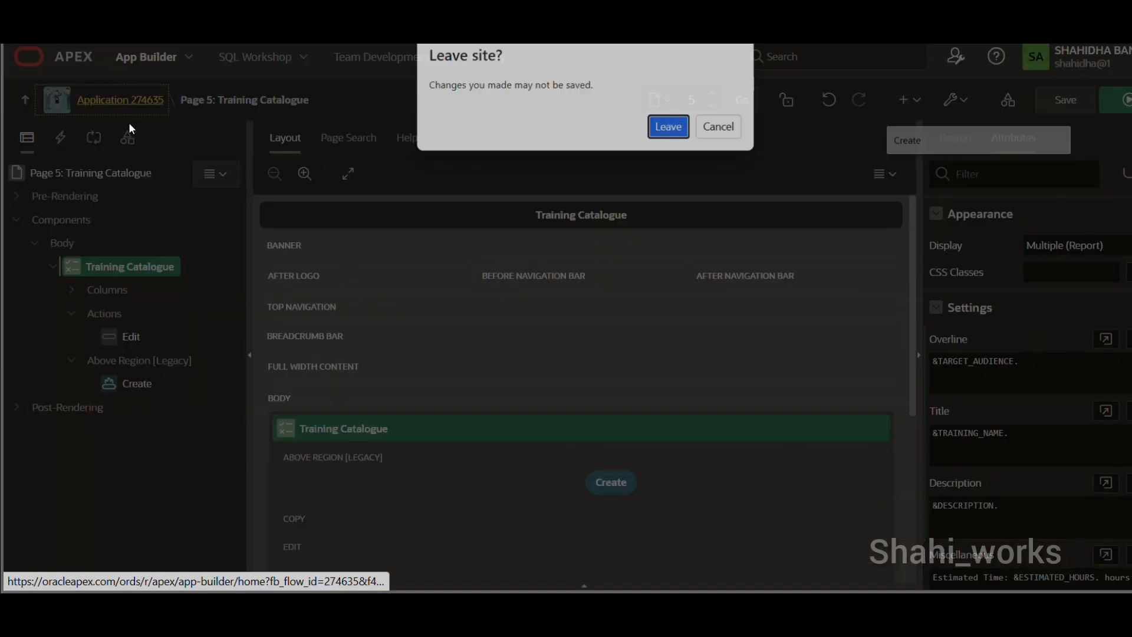
click(669, 127)
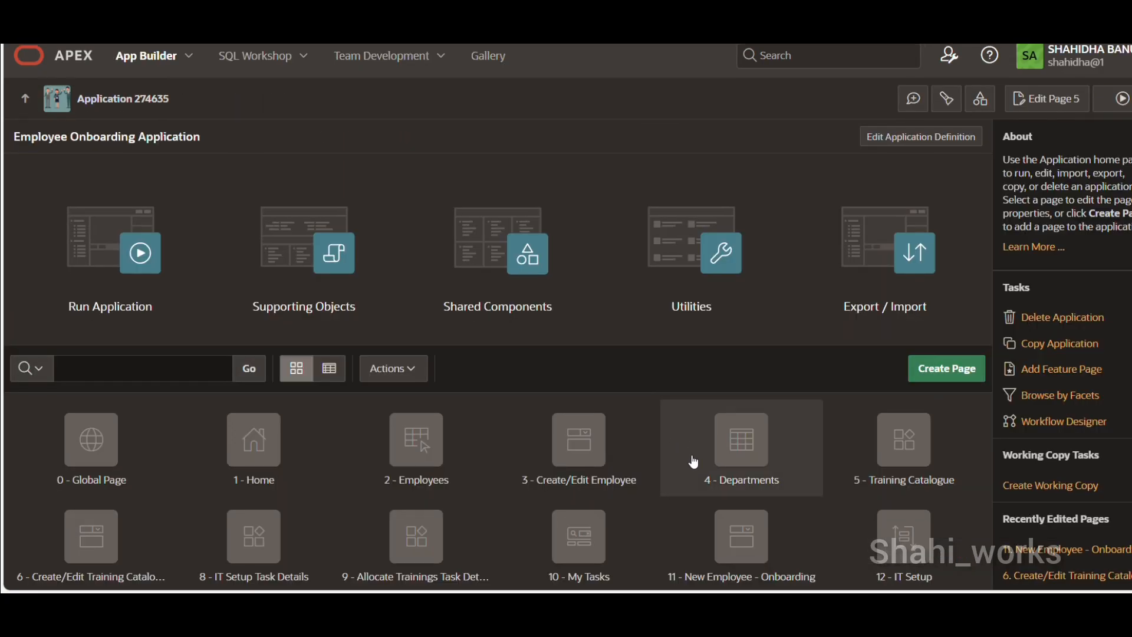
scroll(696, 460, down, 2)
click(65, 458)
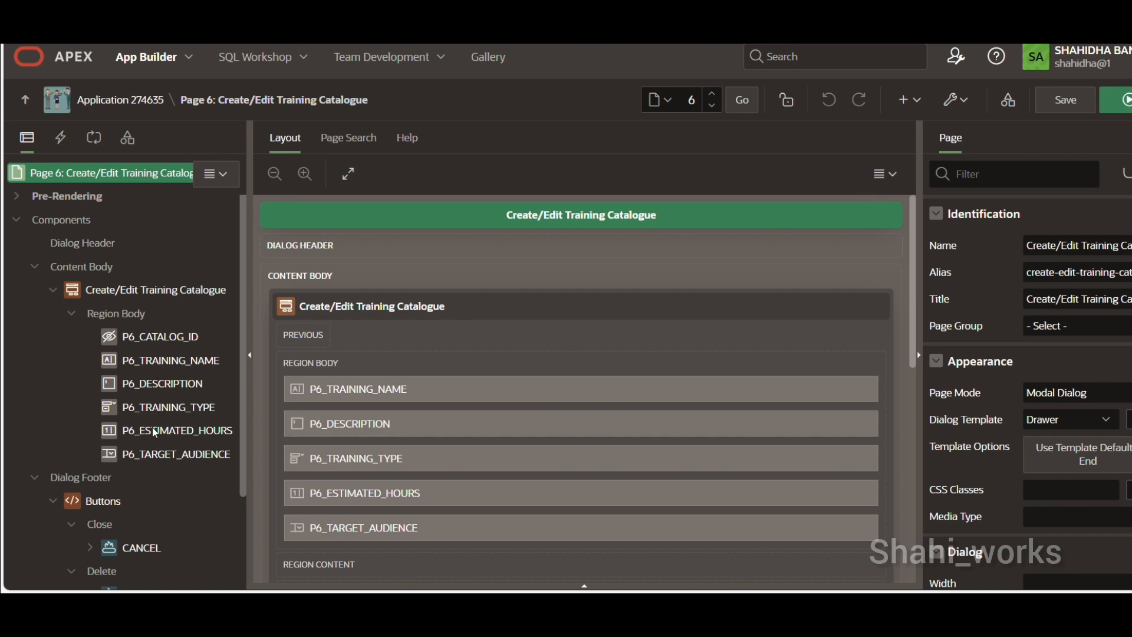
click(53, 290)
click(56, 293)
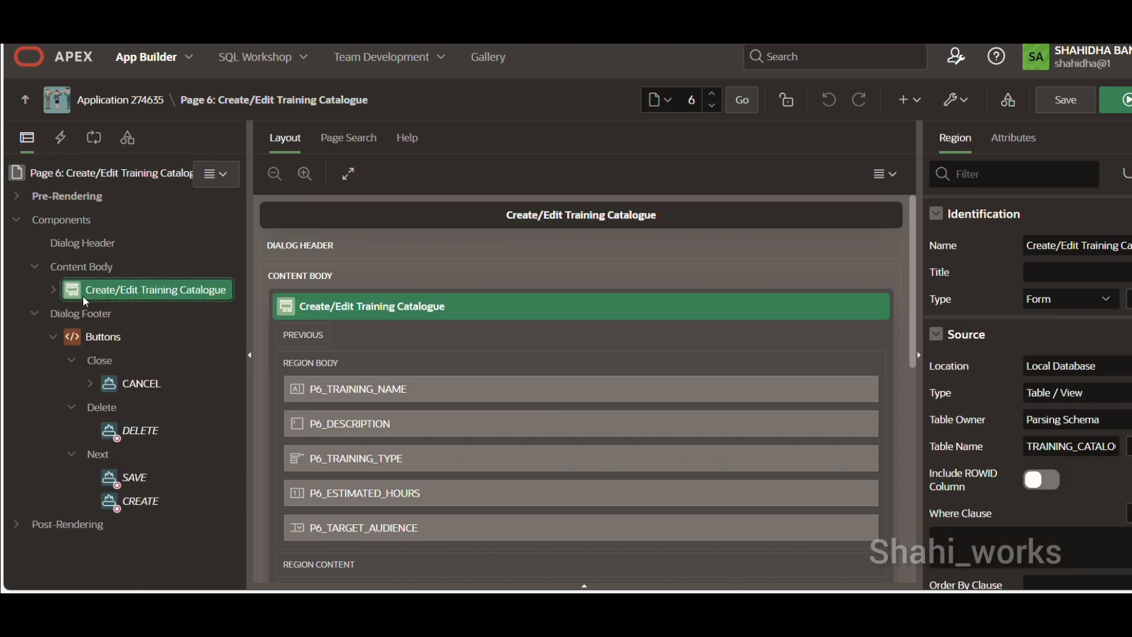
click(53, 290)
- Add a static value to P6_TRAINING_TYPE's list of values with Classroom as both display and return value
click(158, 412)
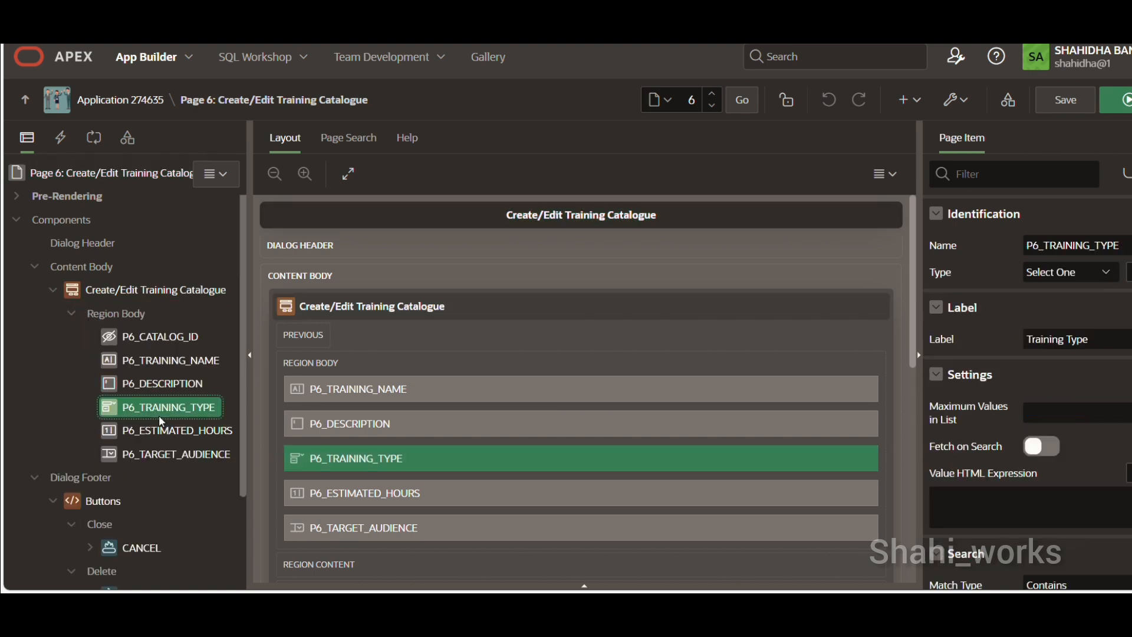
scroll(1022, 443, down, 3)
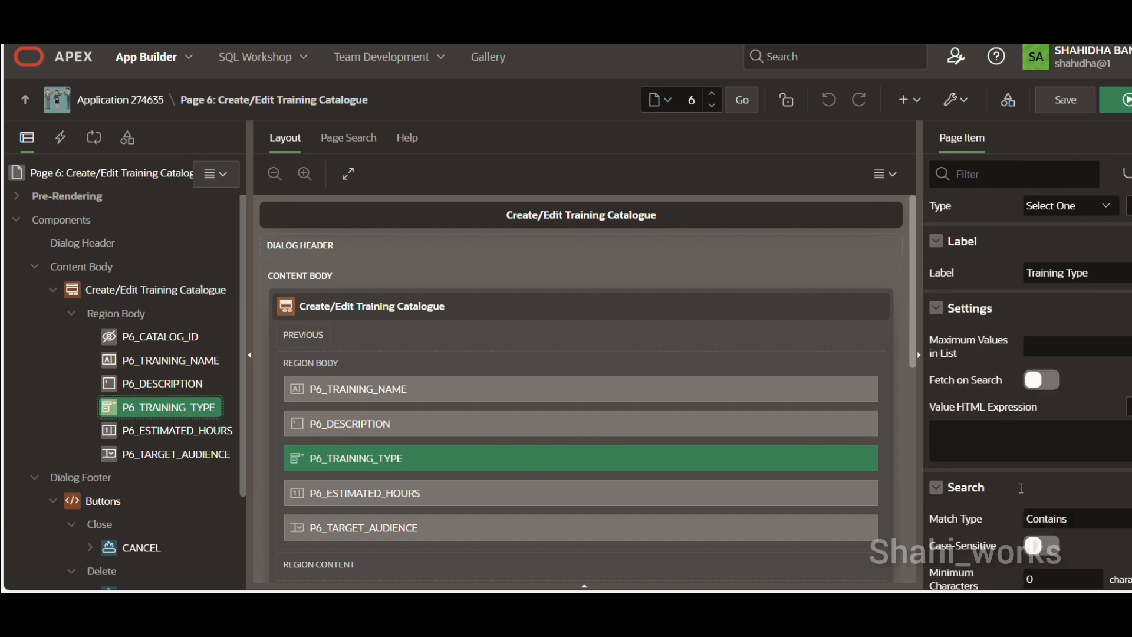
scroll(1020, 487, down, 8)
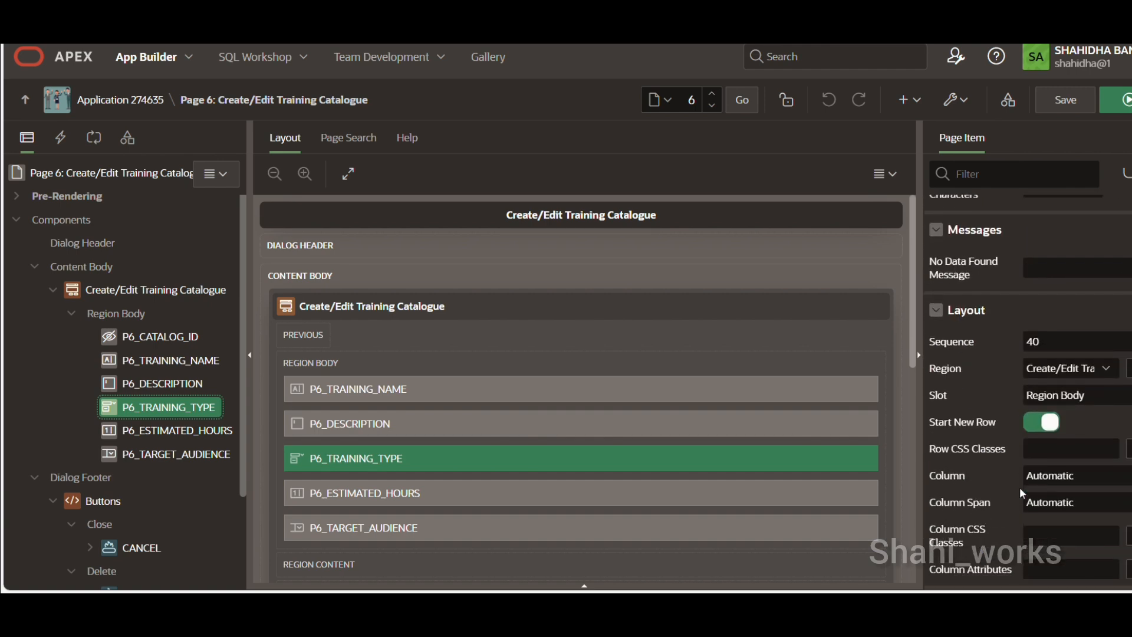
scroll(1020, 487, down, 6)
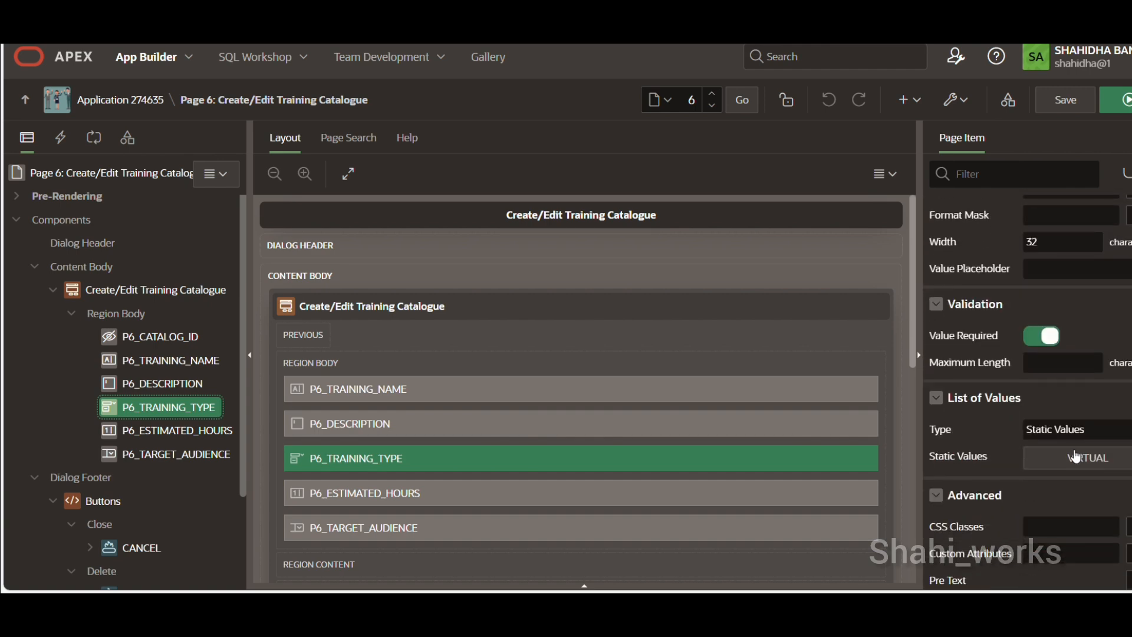
click(1083, 467)
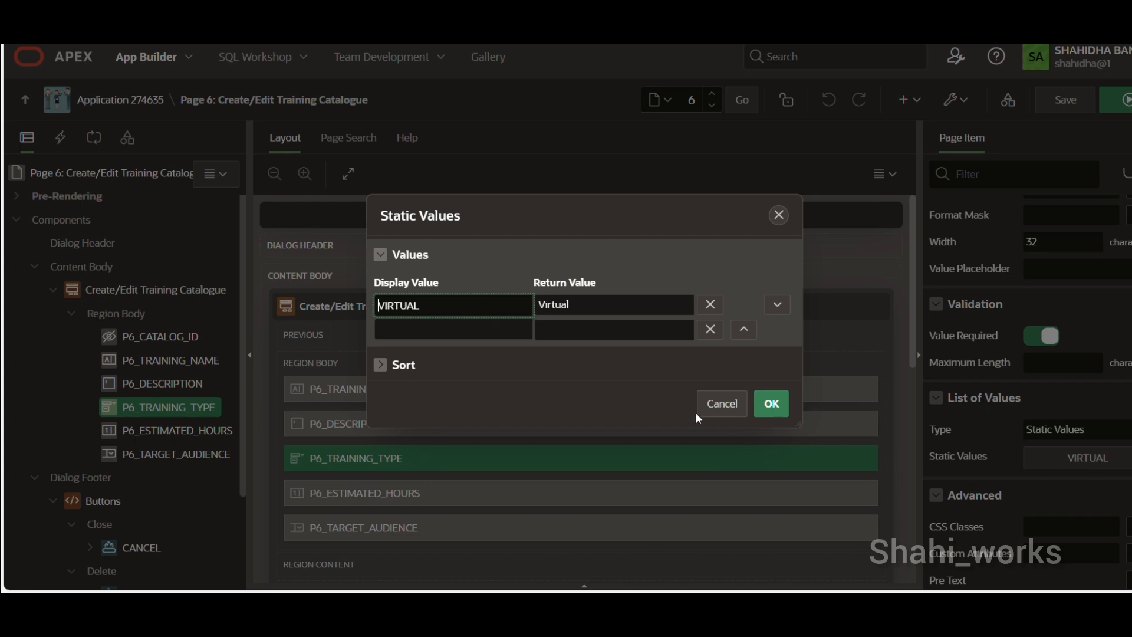
click(506, 329)
text(C)
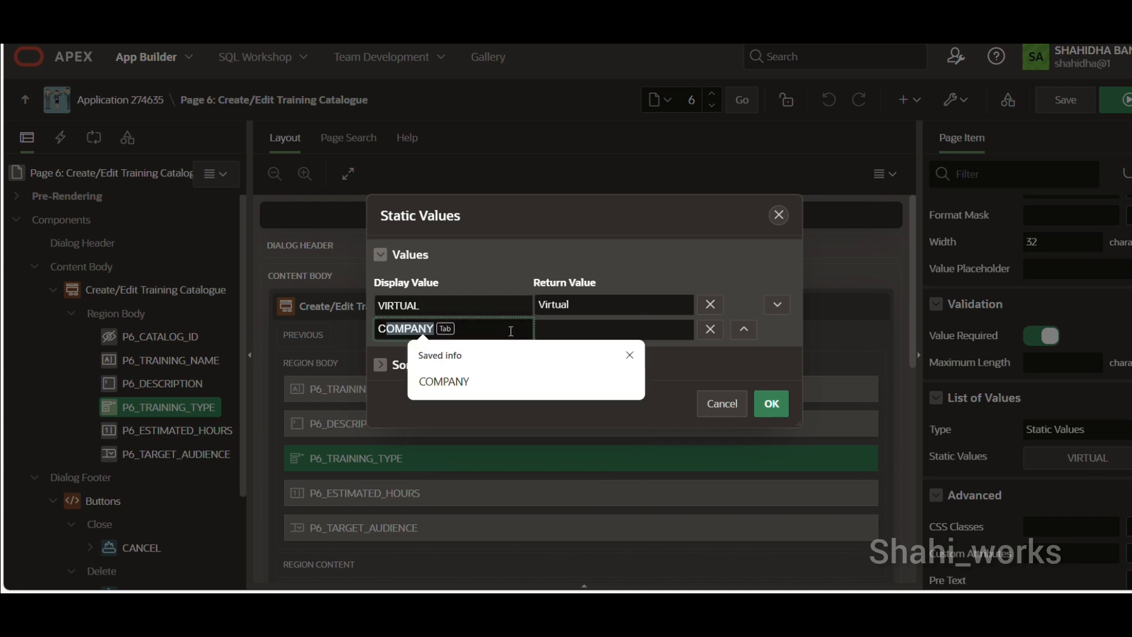
text(lassro)
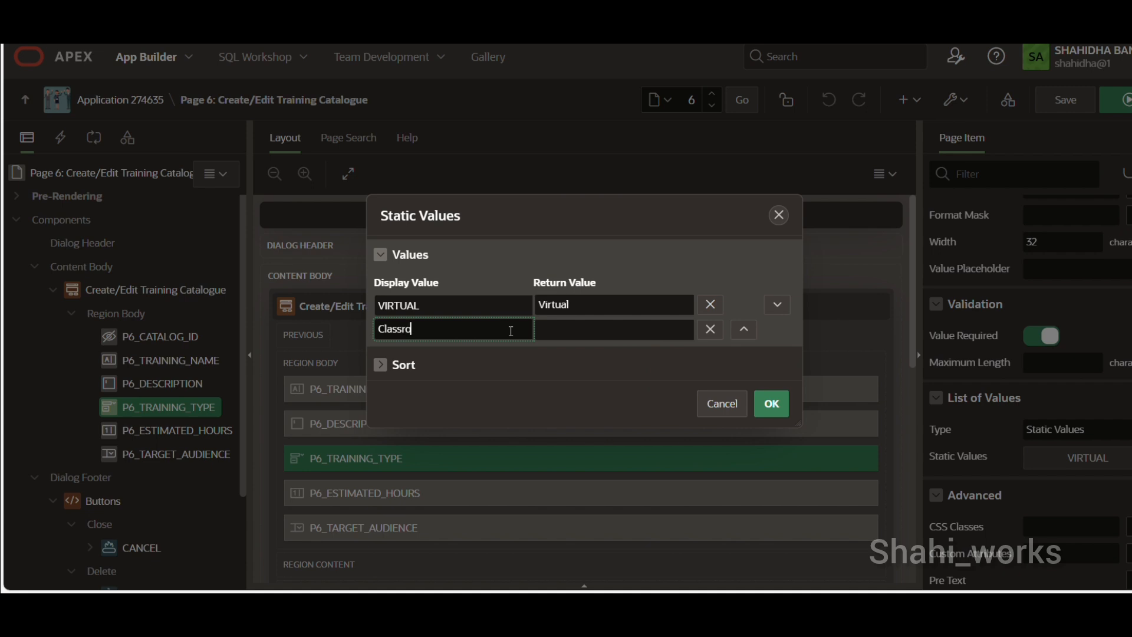
text(om)
click(580, 325)
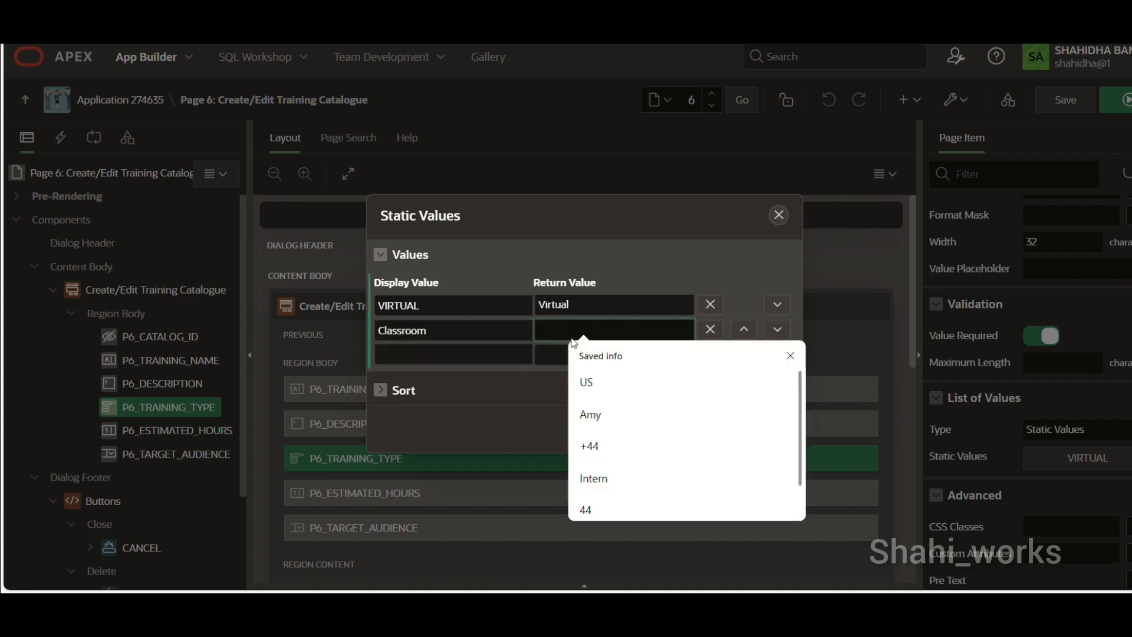
text(Class)
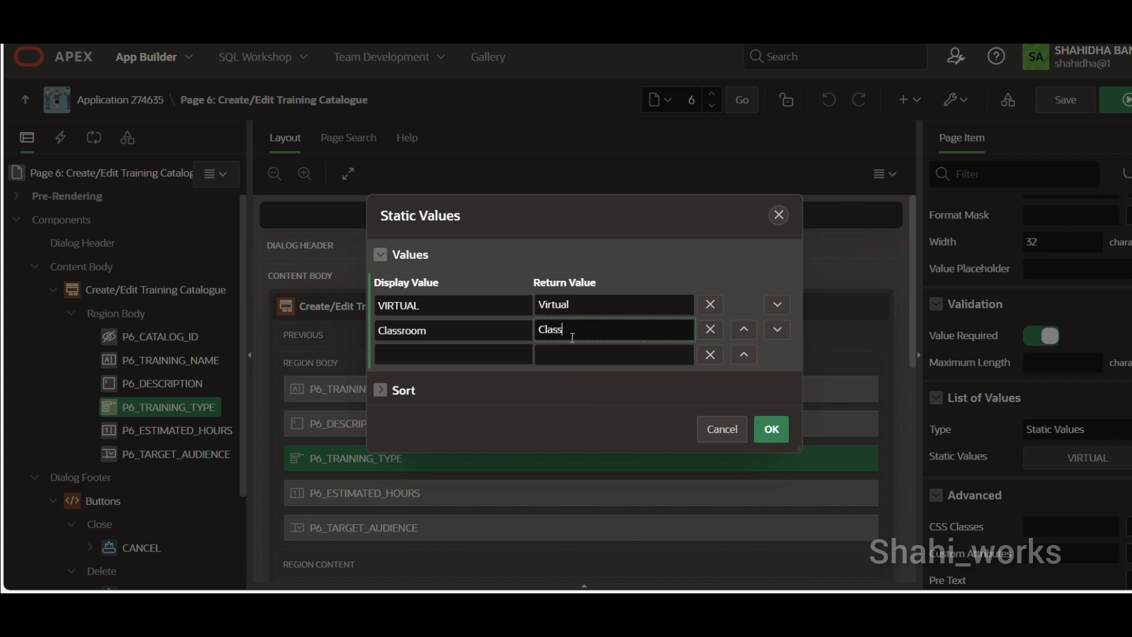
text(room)
- Change the display value of the first P6_TRAINING_TYPE static entry to Virtual, accept the list and save the page
click(458, 308)
key(BackSpace)
key(BackSpace)
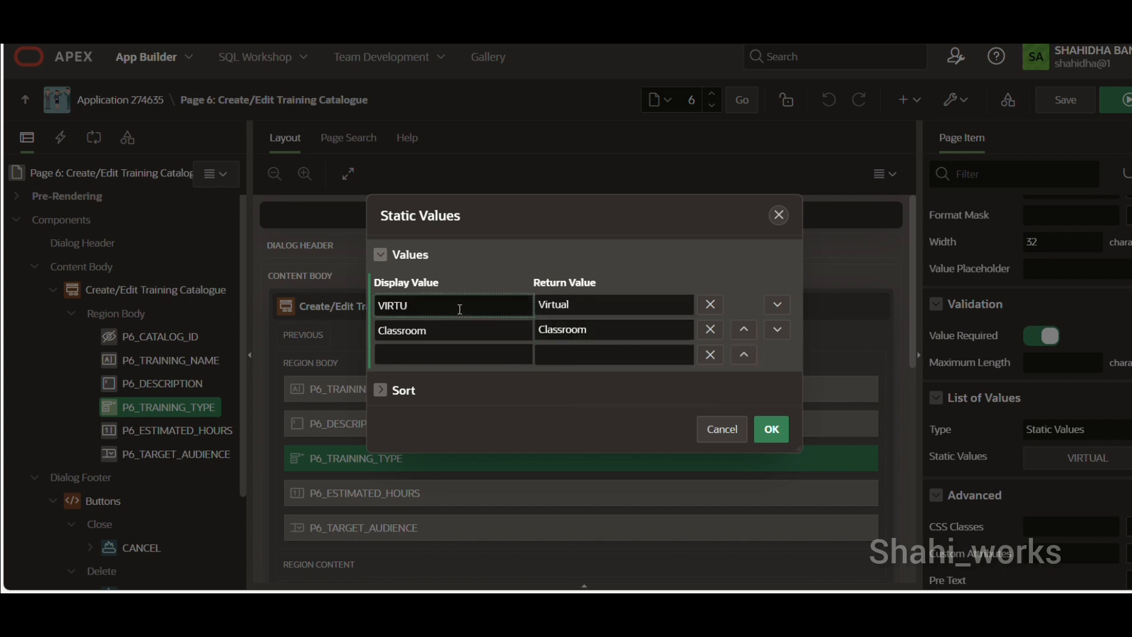
key(BackSpace)
key(BackSpace)
key(BackSpace)
text(irtu)
click(779, 432)
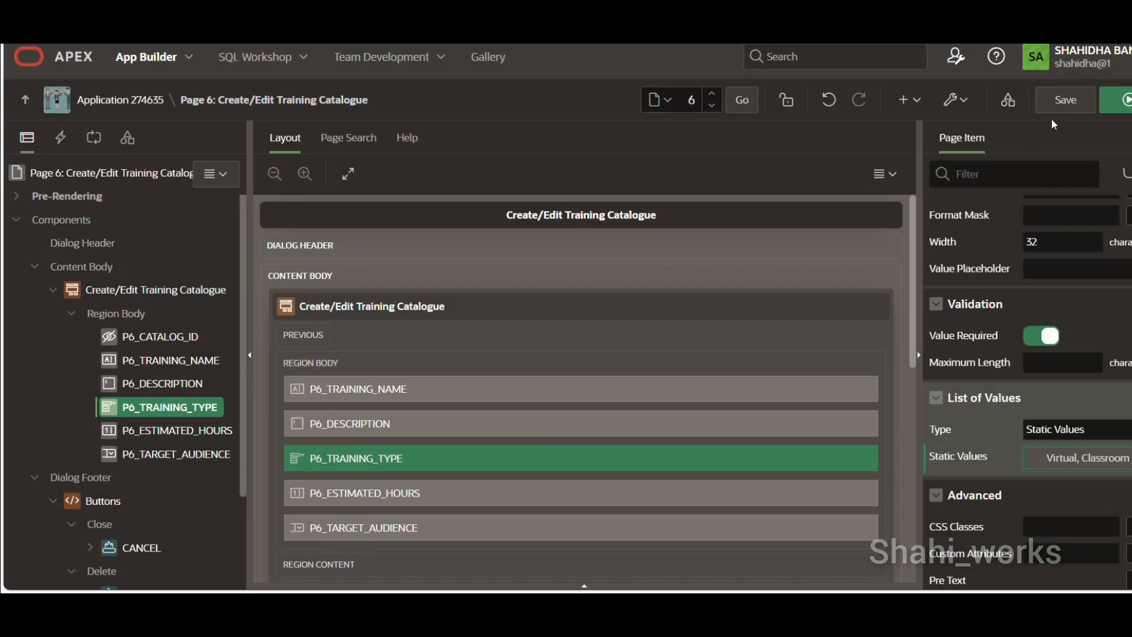
click(1066, 99)
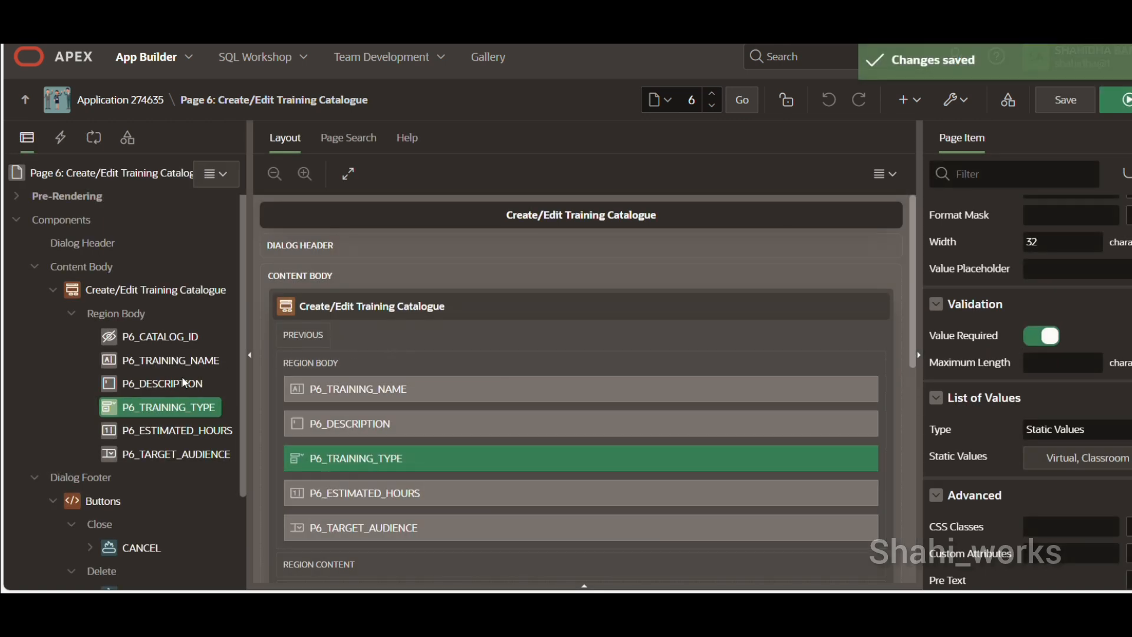
- Examine P6_TARGET_AUDIENCE's static values and the layout, appearance and validation attributes of P6_TRAINING_NAME and P6_TRAINING_TYPE
click(168, 454)
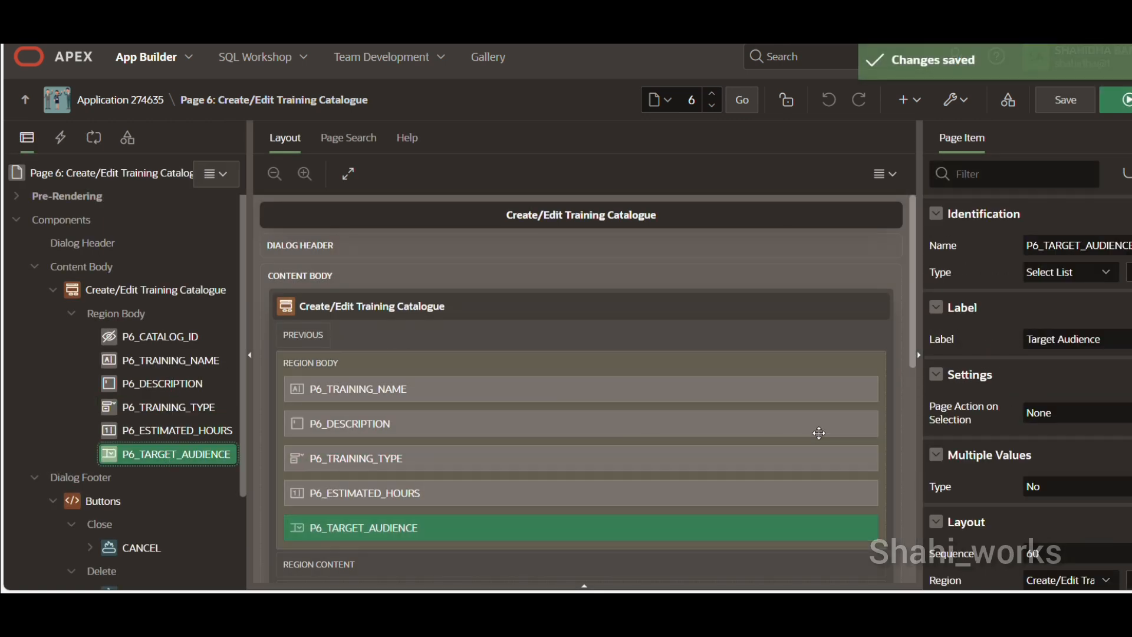
scroll(1029, 413, down, 10)
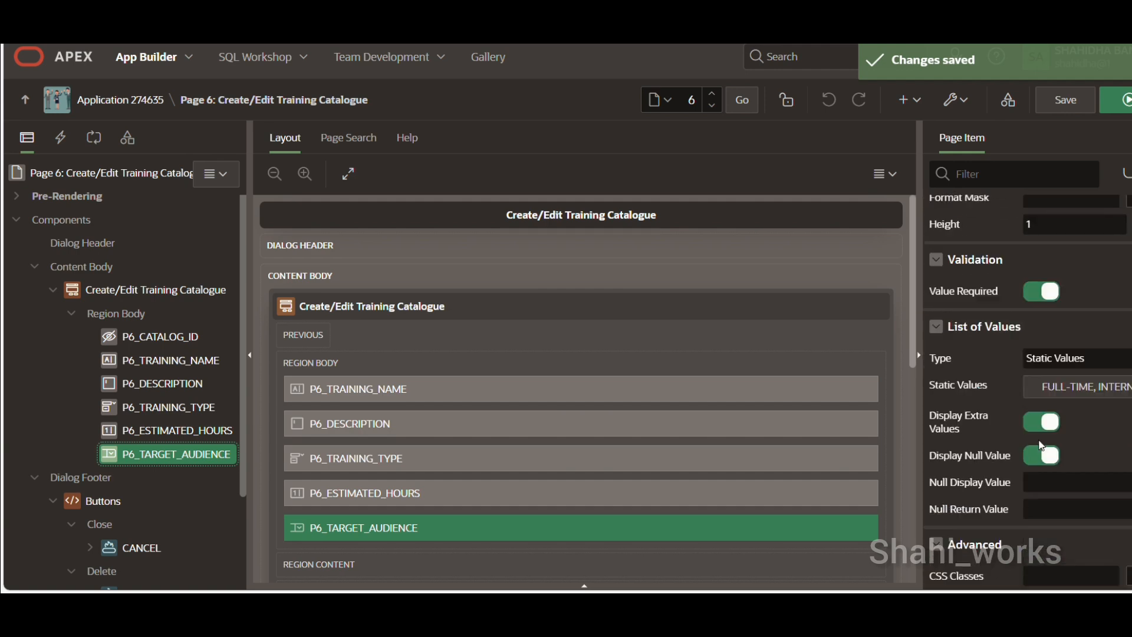
click(1071, 386)
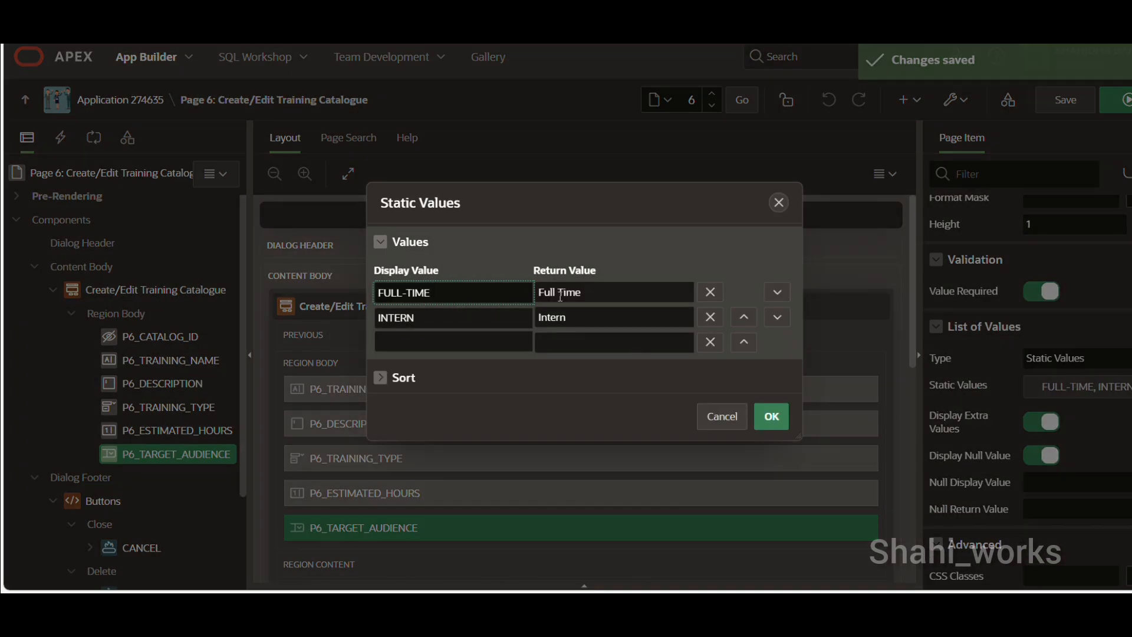
click(782, 413)
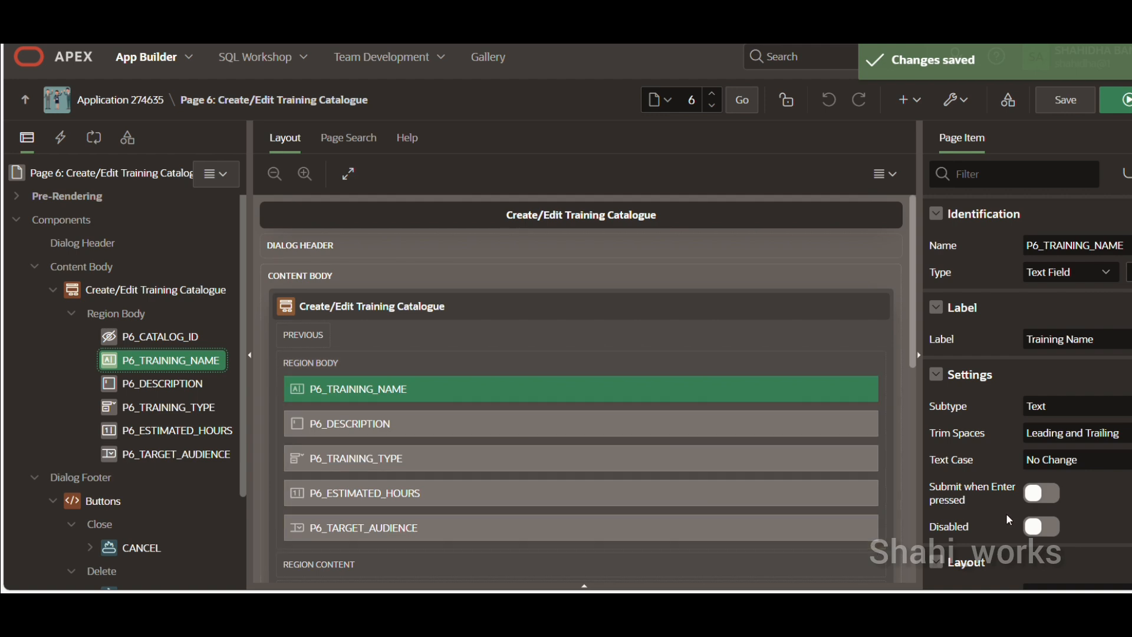
scroll(1008, 524, down, 3)
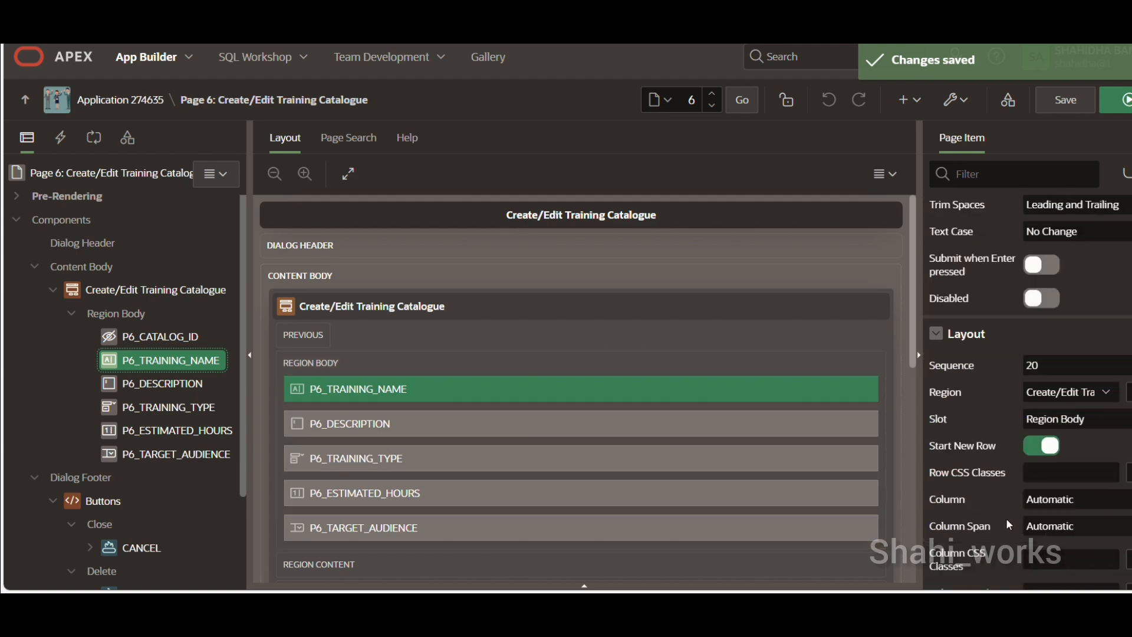
scroll(1006, 517, down, 5)
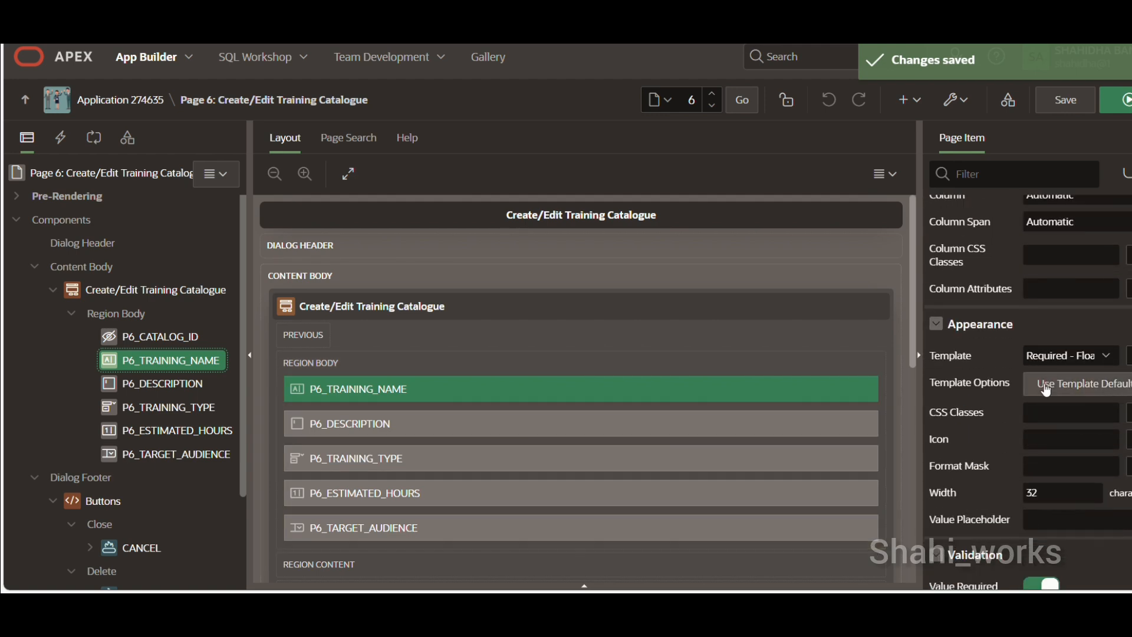
scroll(1015, 485, down, 3)
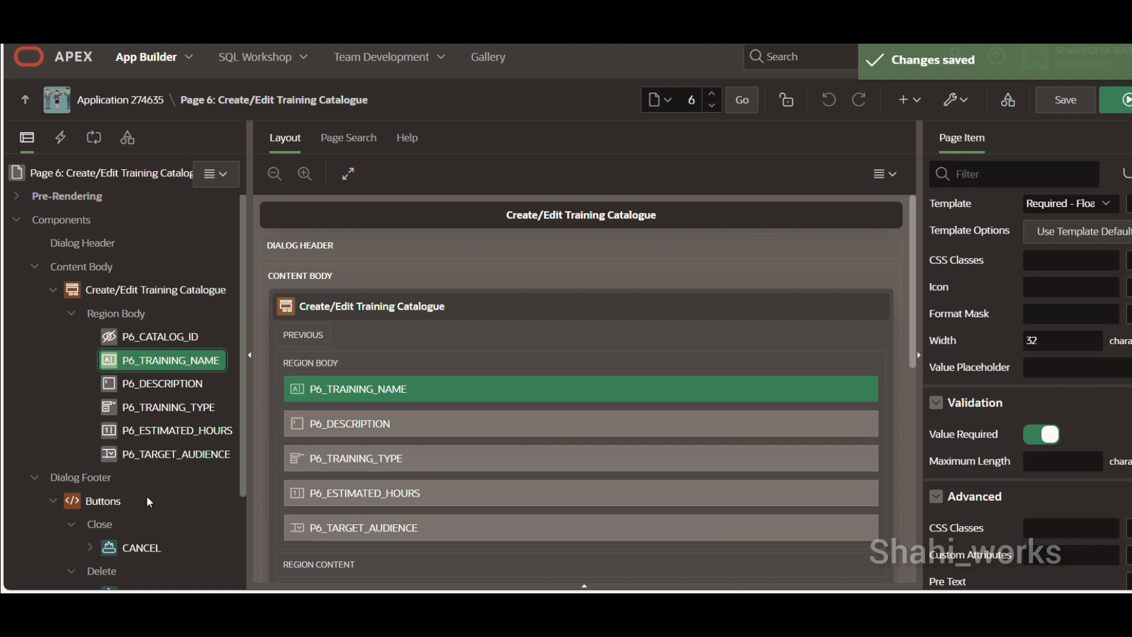
click(148, 408)
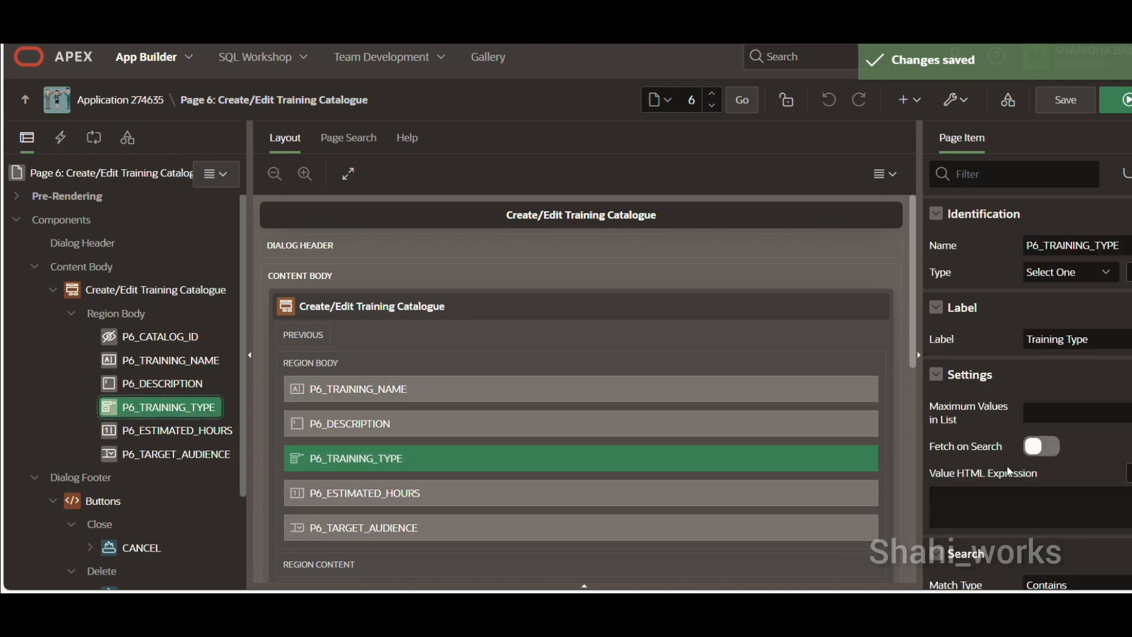
scroll(1009, 471, down, 8)
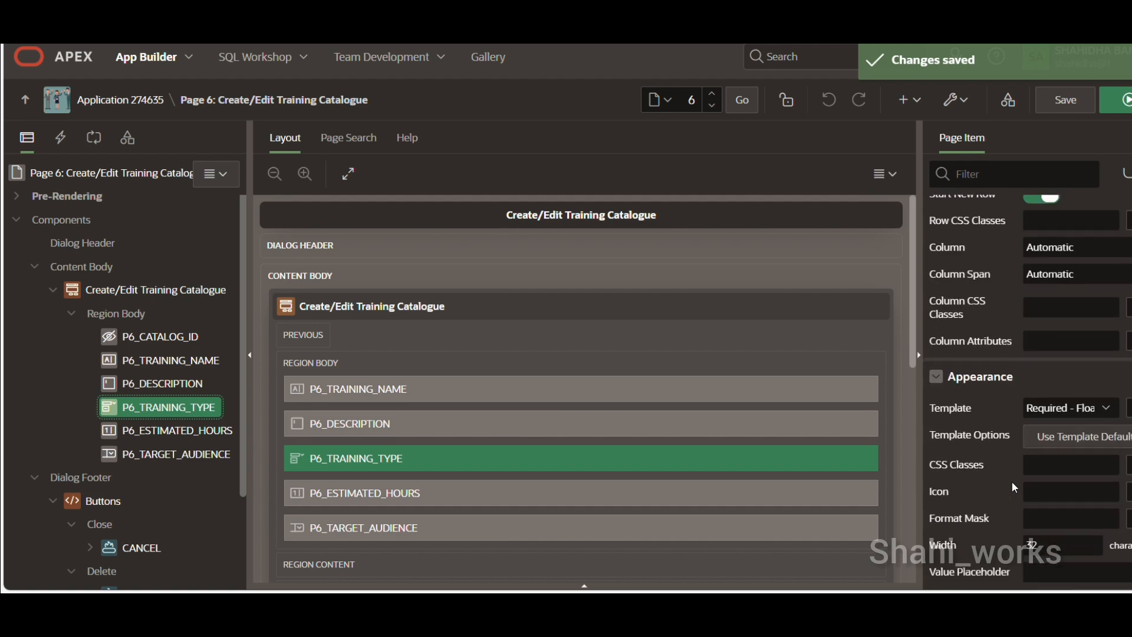
scroll(1012, 482, down, 5)
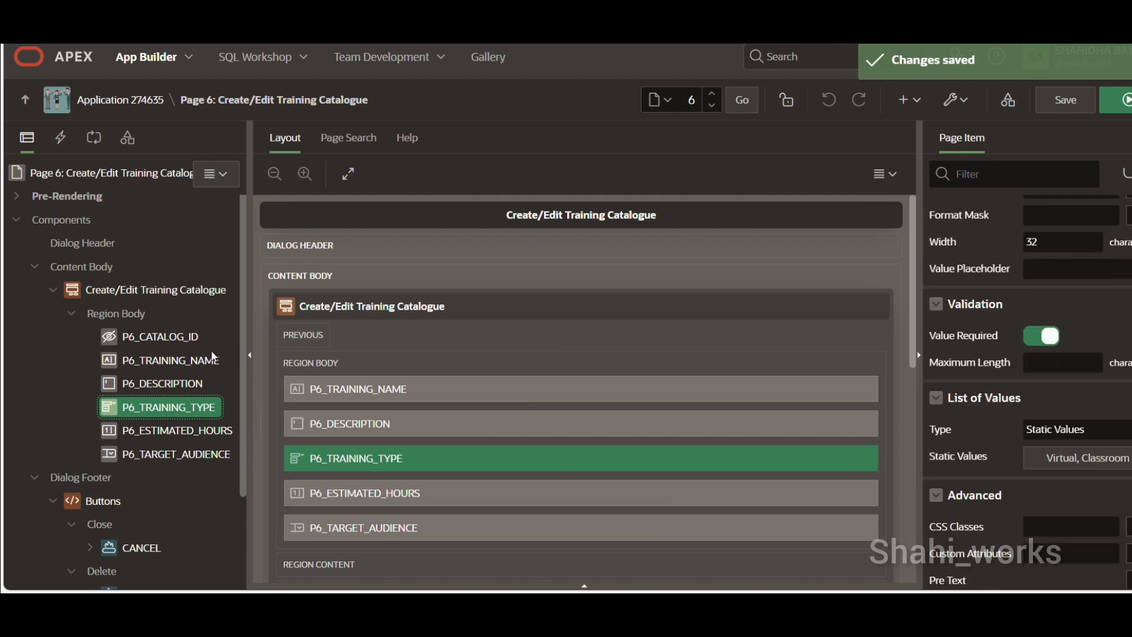
- Examine the layout, appearance, validation and list of values attributes of P6_ESTIMATED_HOURS and P6_TARGET_AUDIENCE
click(190, 431)
scroll(1075, 448, down, 3)
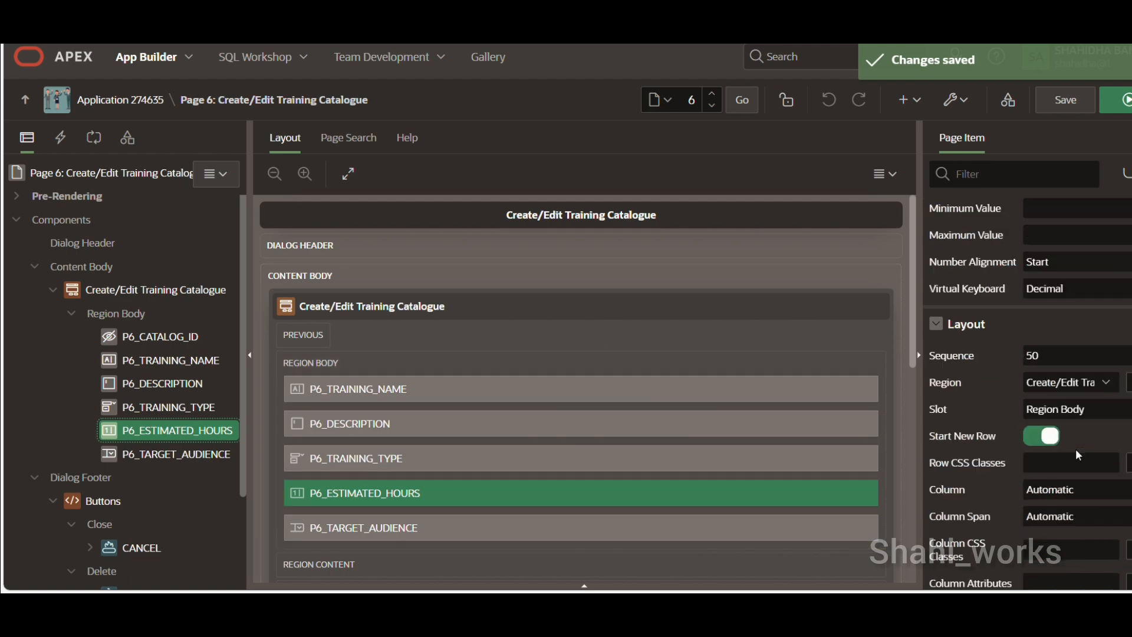
scroll(1075, 448, down, 4)
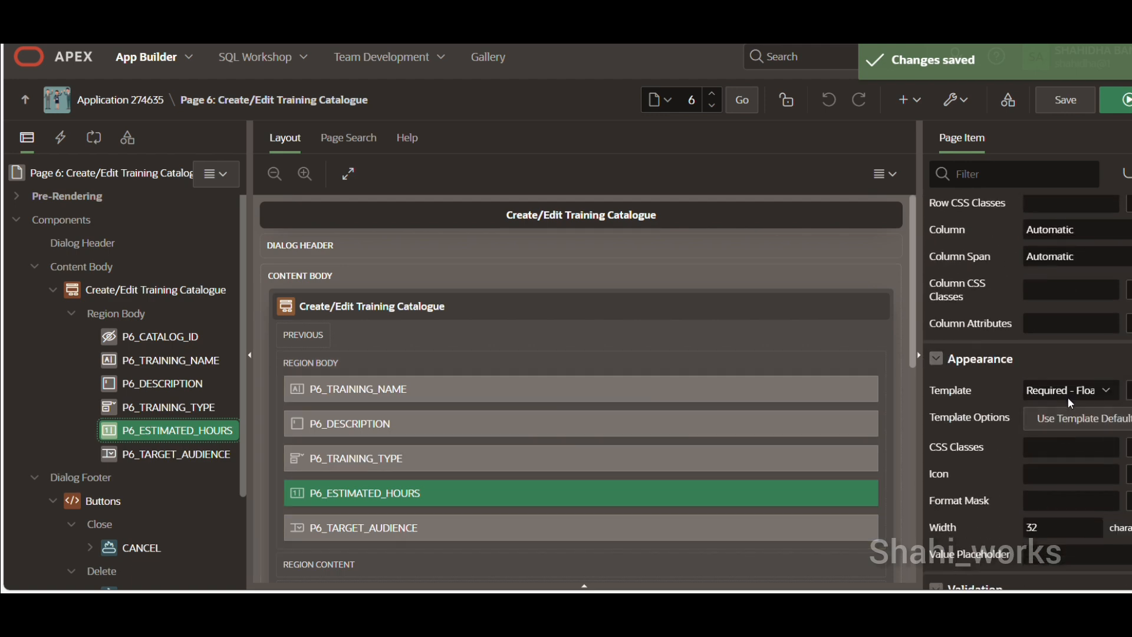
scroll(1067, 398, down, 4)
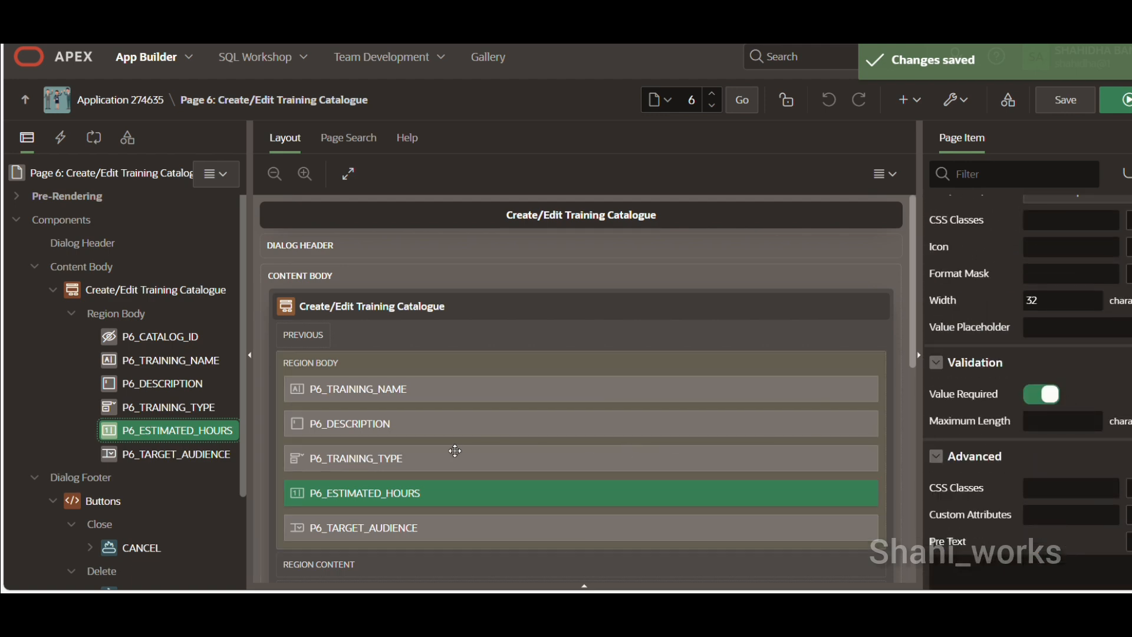
click(184, 455)
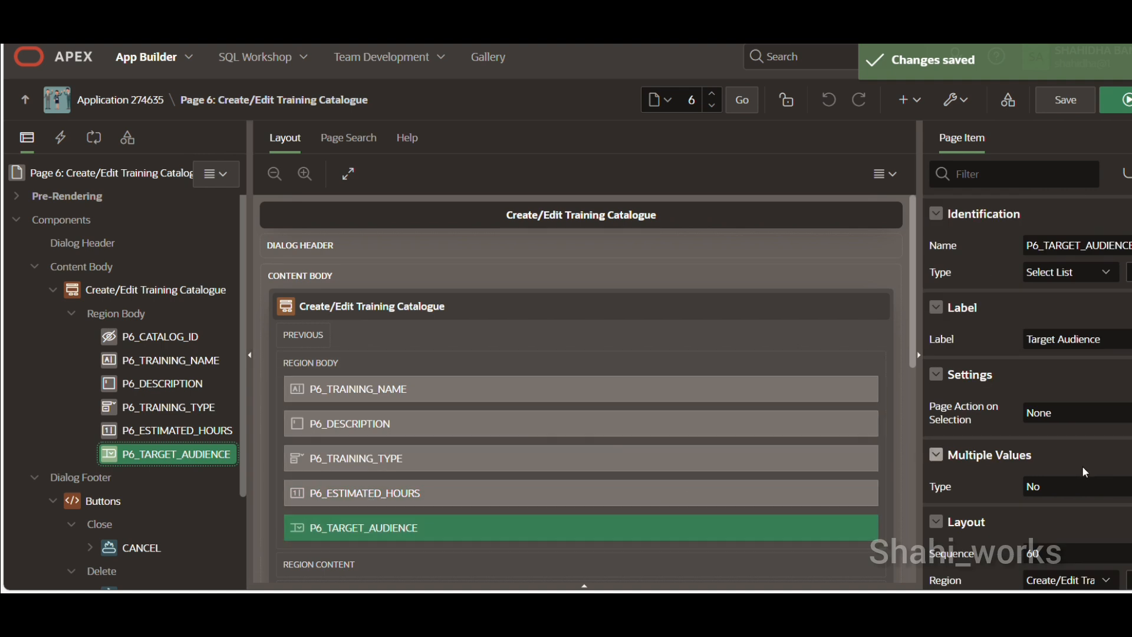
scroll(1084, 467, down, 6)
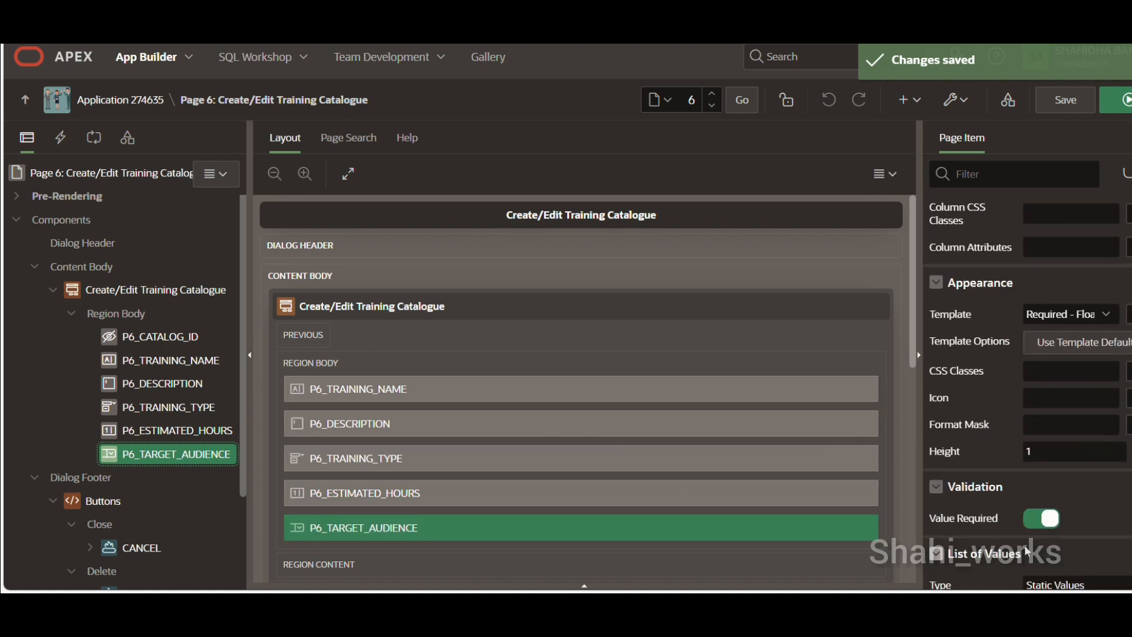
scroll(1025, 551, down, 4)
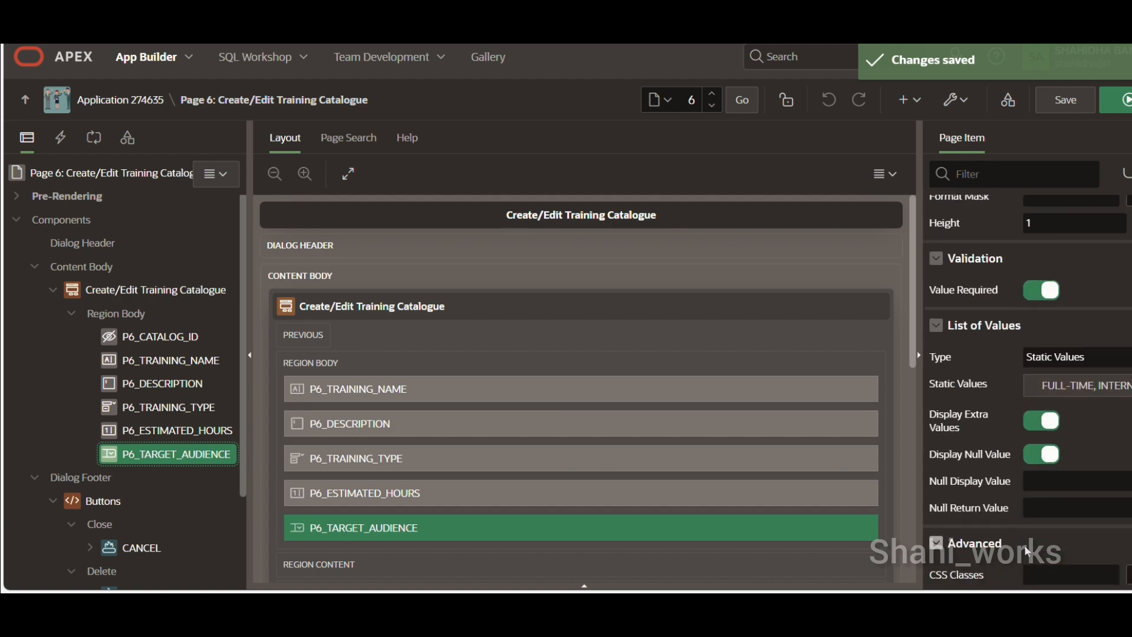
scroll(1024, 545, down, 1)
scroll(1024, 544, down, 1)
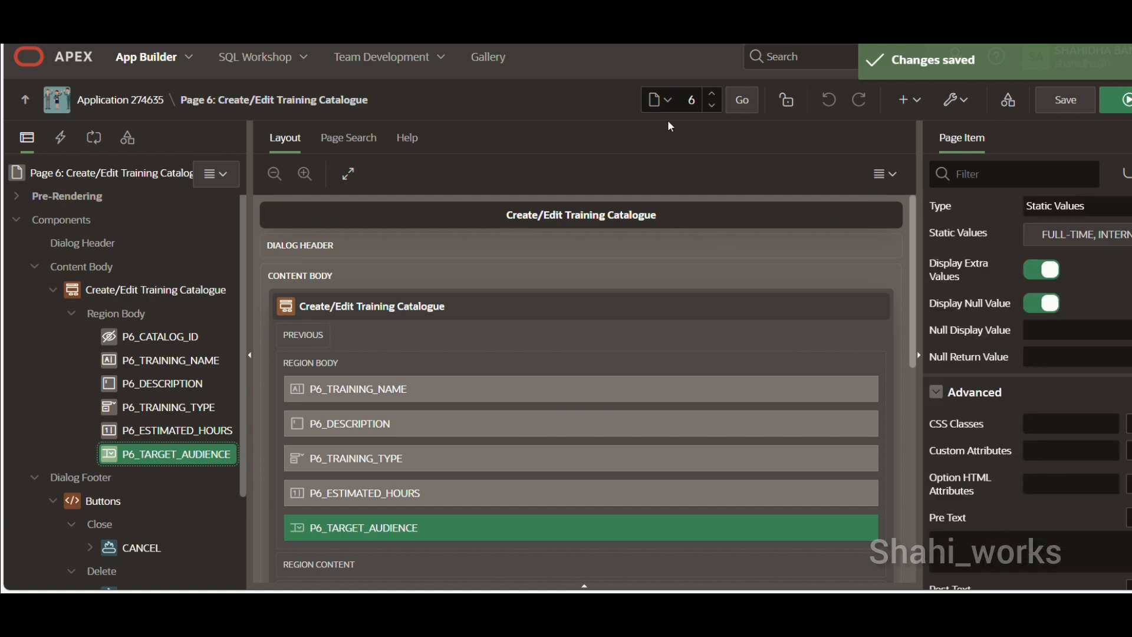
- Open page 5, Training Catalogue, and select the Edit action under the Training Catalogue region
click(659, 100)
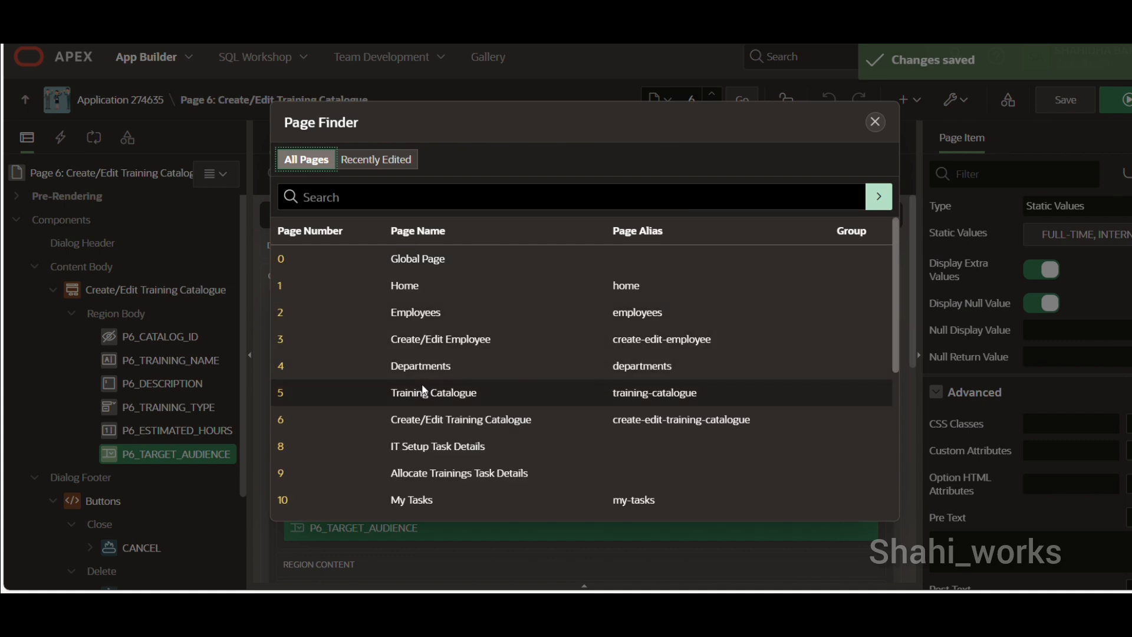
click(282, 393)
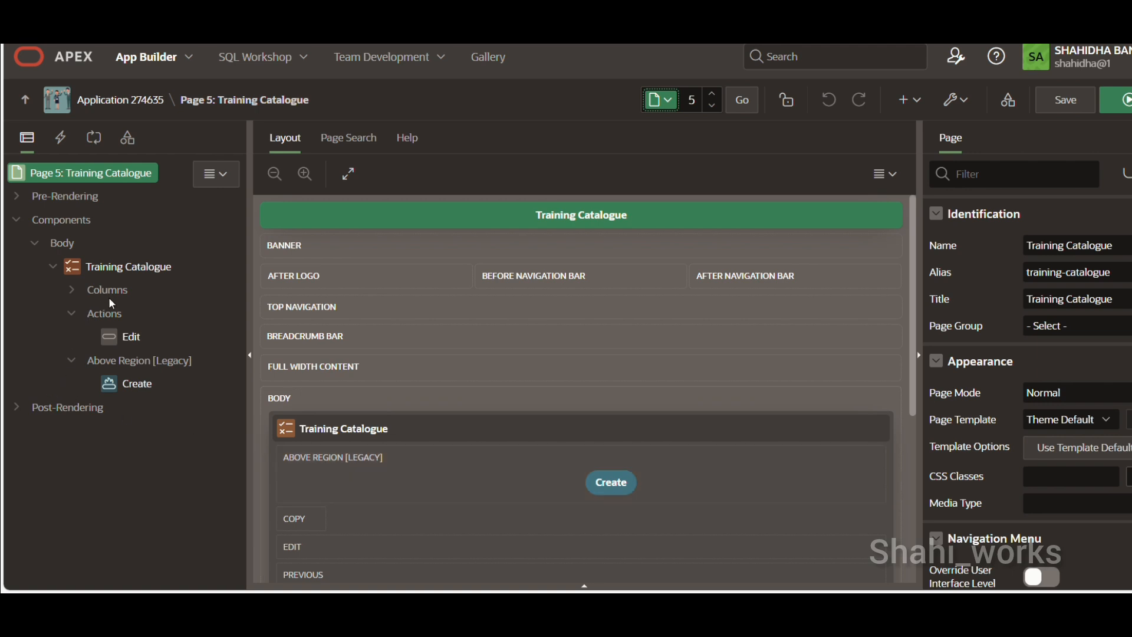
click(105, 313)
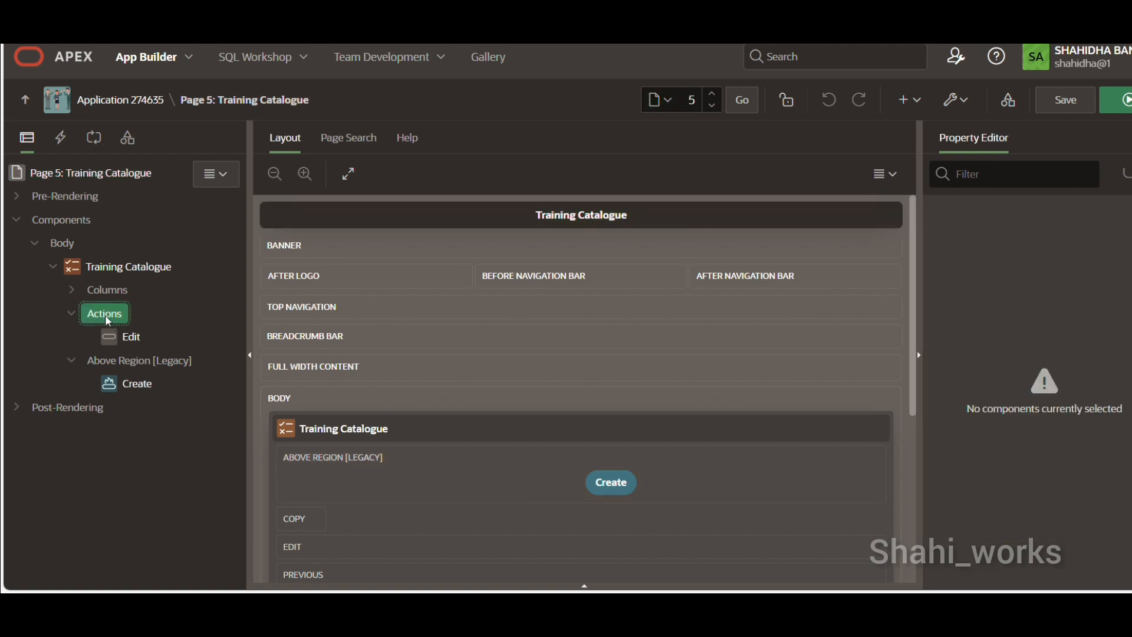
right_click(105, 315)
click(68, 338)
click(69, 339)
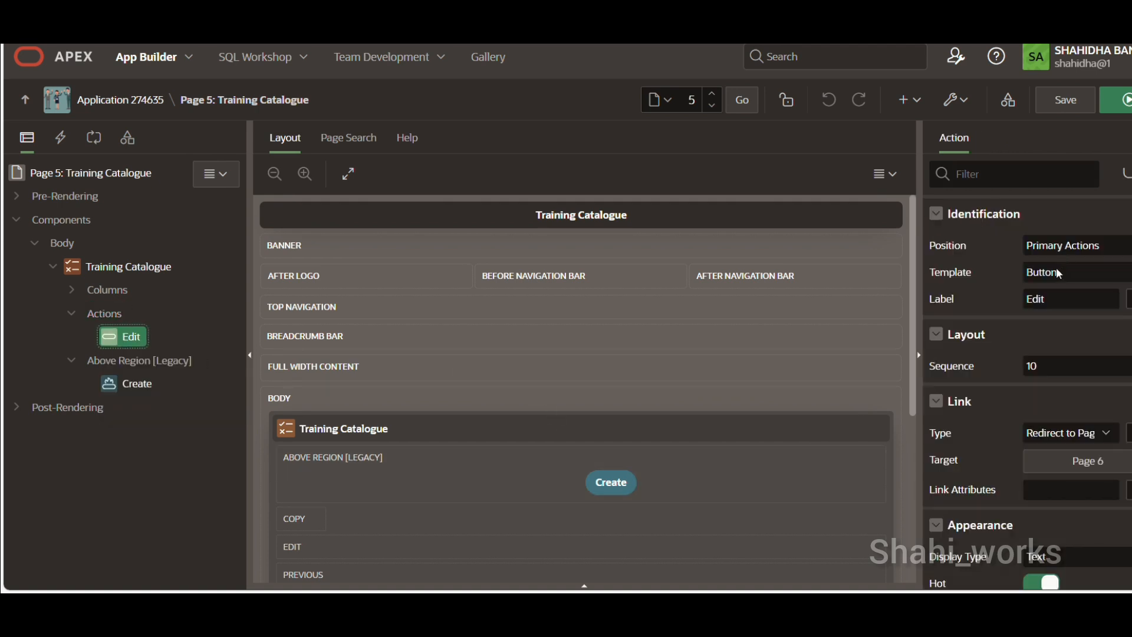
- Examine the Edit action's position and template options and its link target's page and item settings, leaving the link unchanged
click(1098, 249)
click(1097, 251)
click(1092, 269)
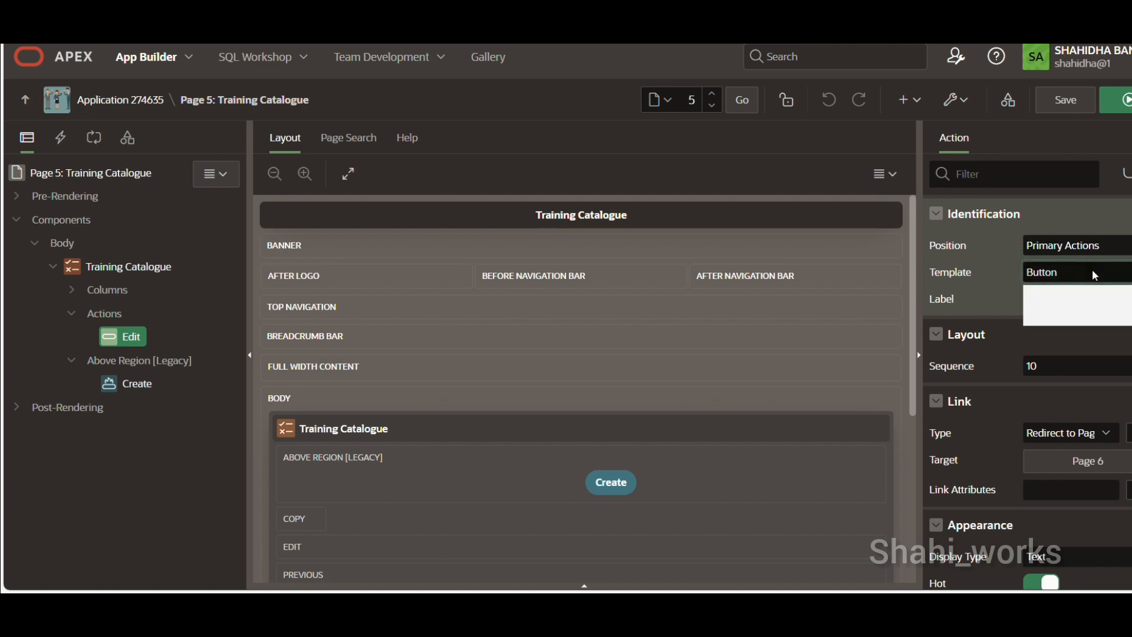
click(1091, 268)
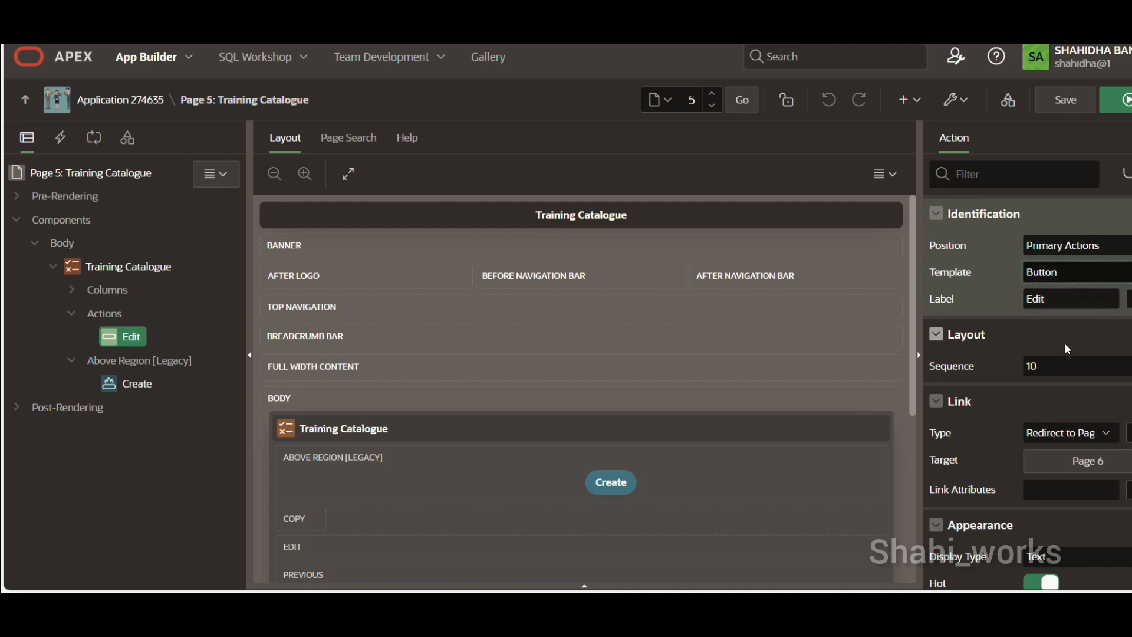
scroll(1066, 344, down, 3)
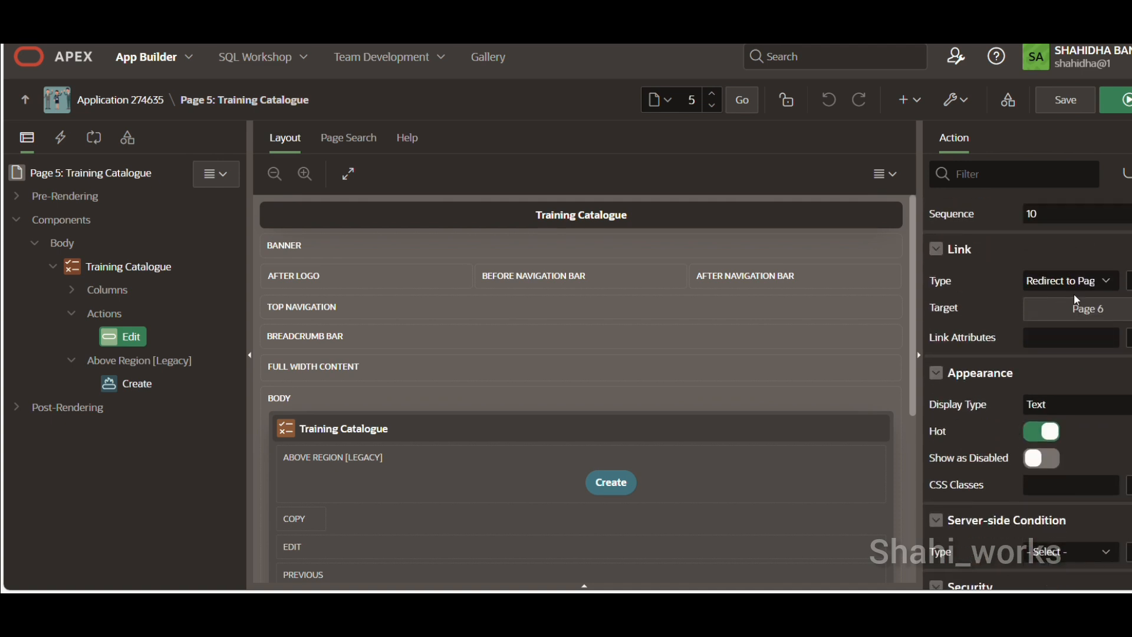
click(1085, 306)
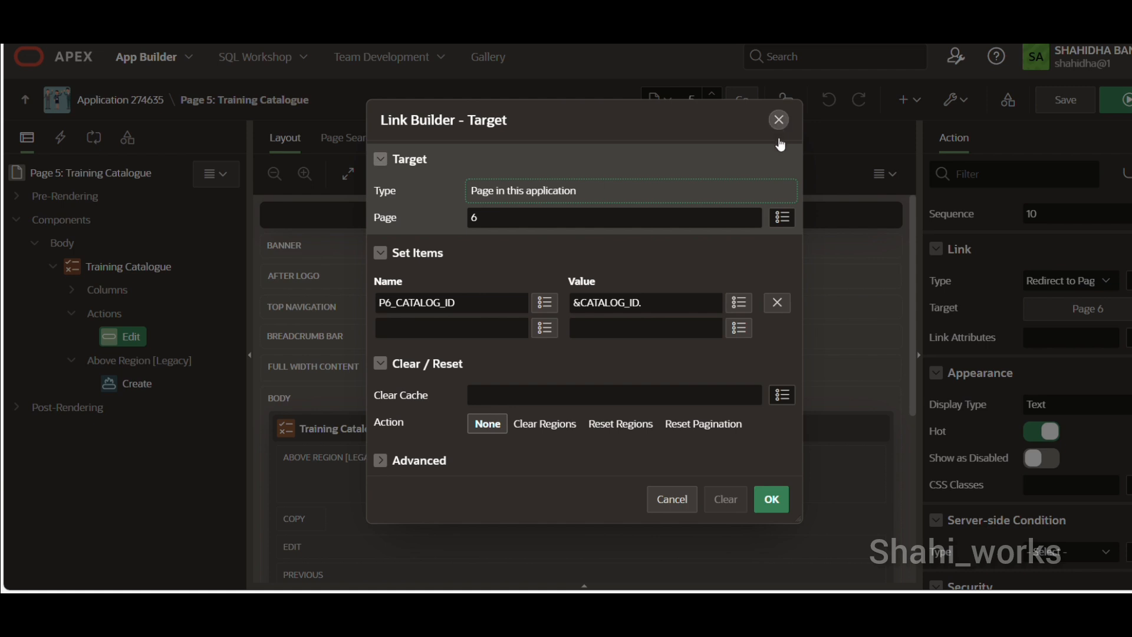
click(783, 209)
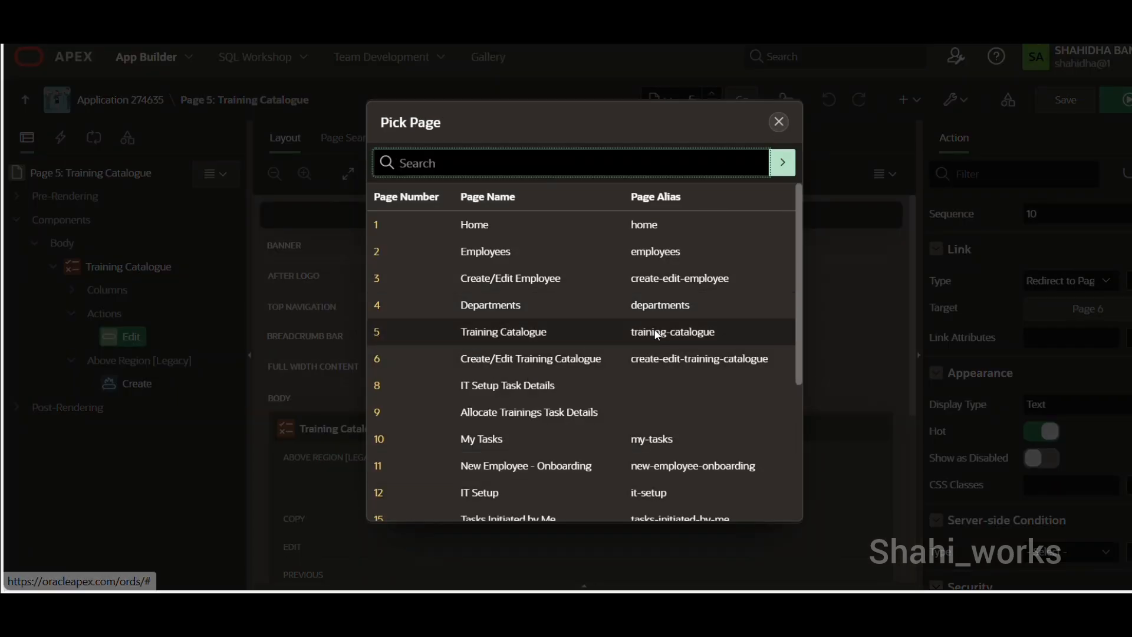
click(778, 122)
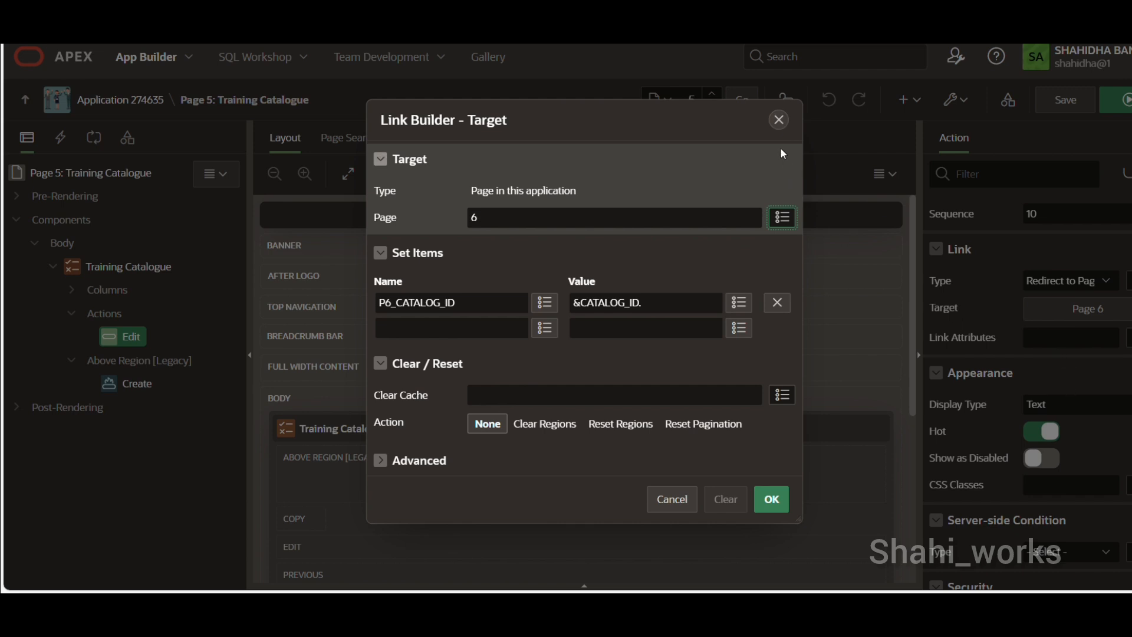
click(778, 120)
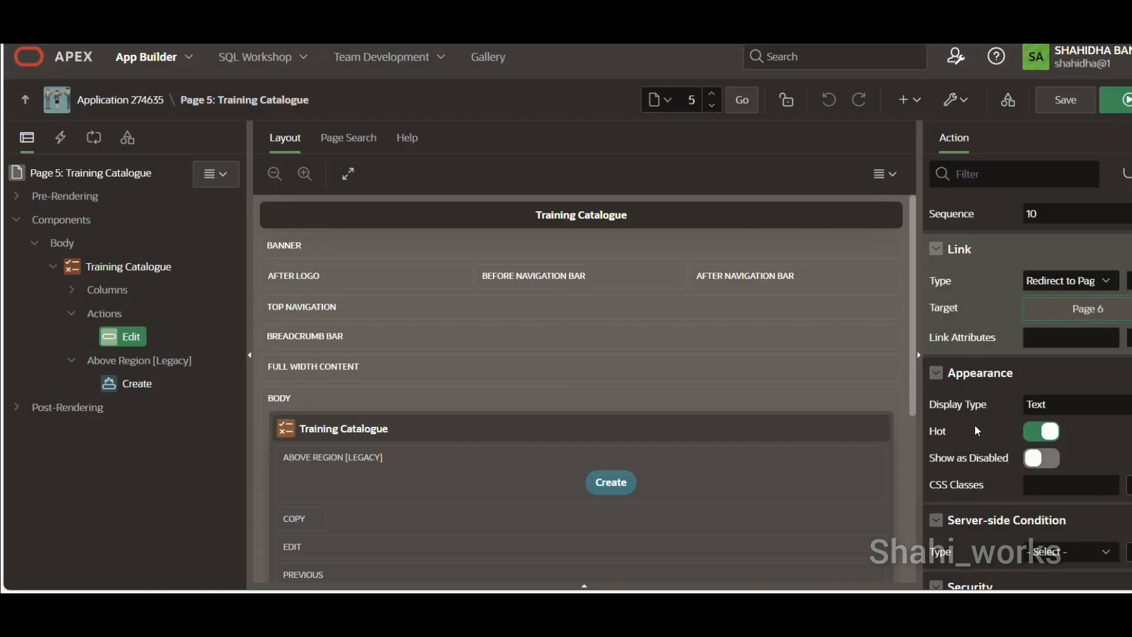
- Examine the Create button's slot, appearance, behavior and security attributes in the Training Catalogue region
scroll(976, 429, down, 2)
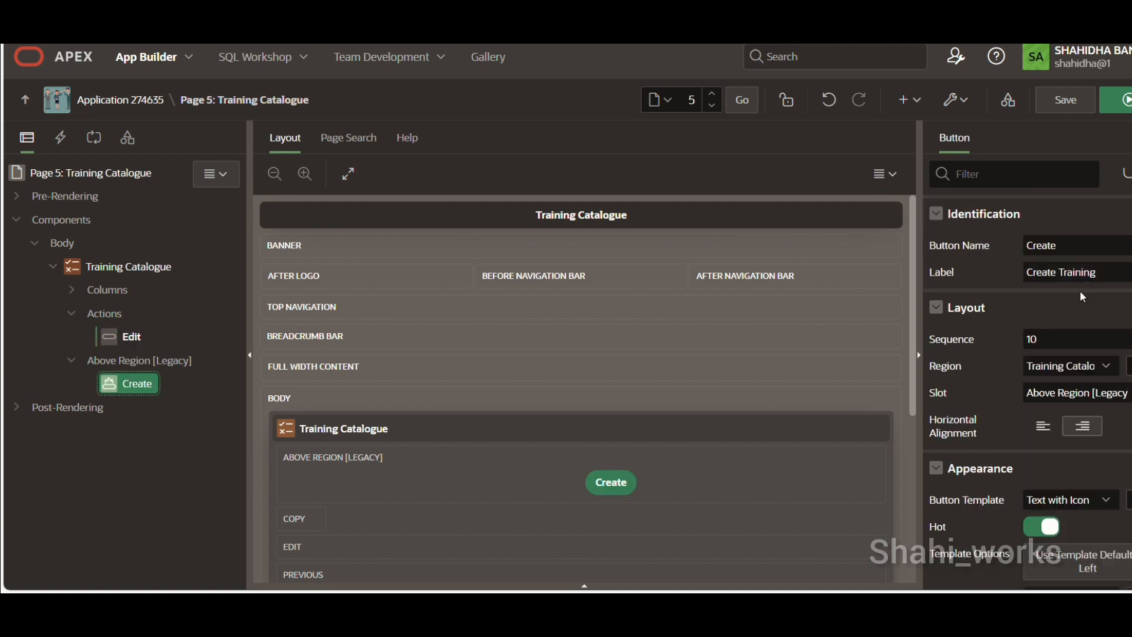
click(1067, 394)
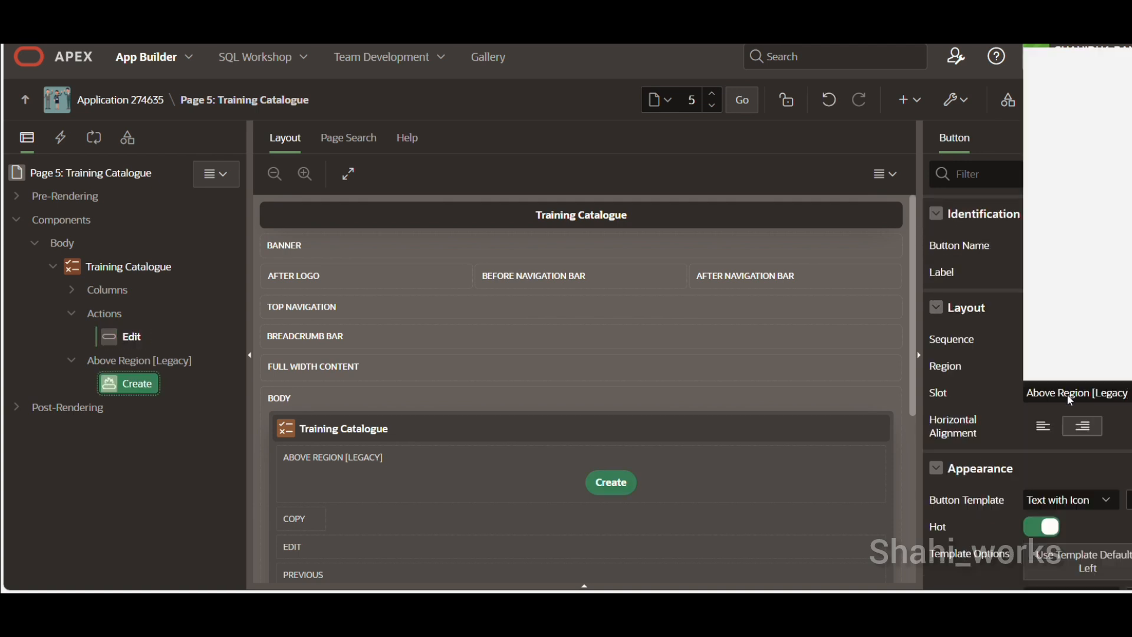
click(1067, 394)
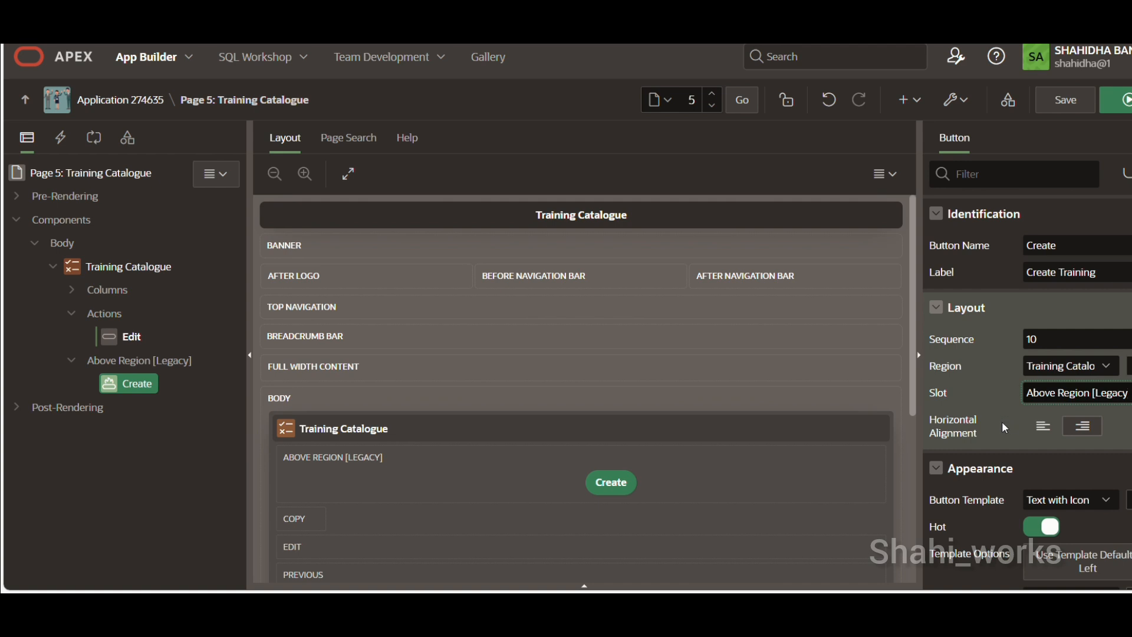
scroll(1021, 438, down, 4)
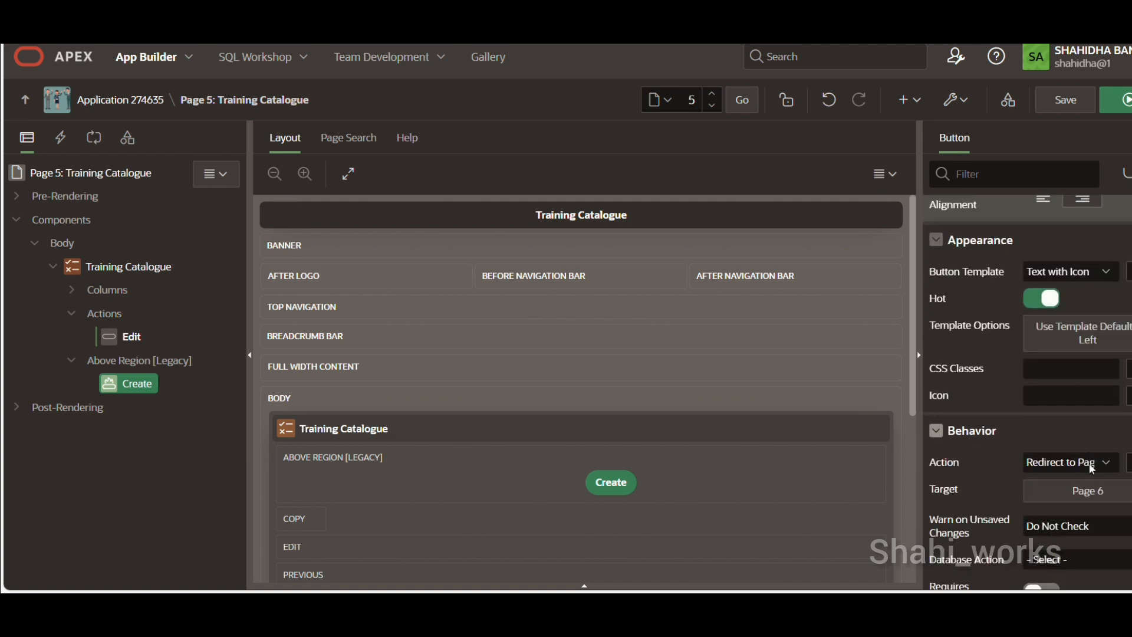
scroll(1070, 492, down, 8)
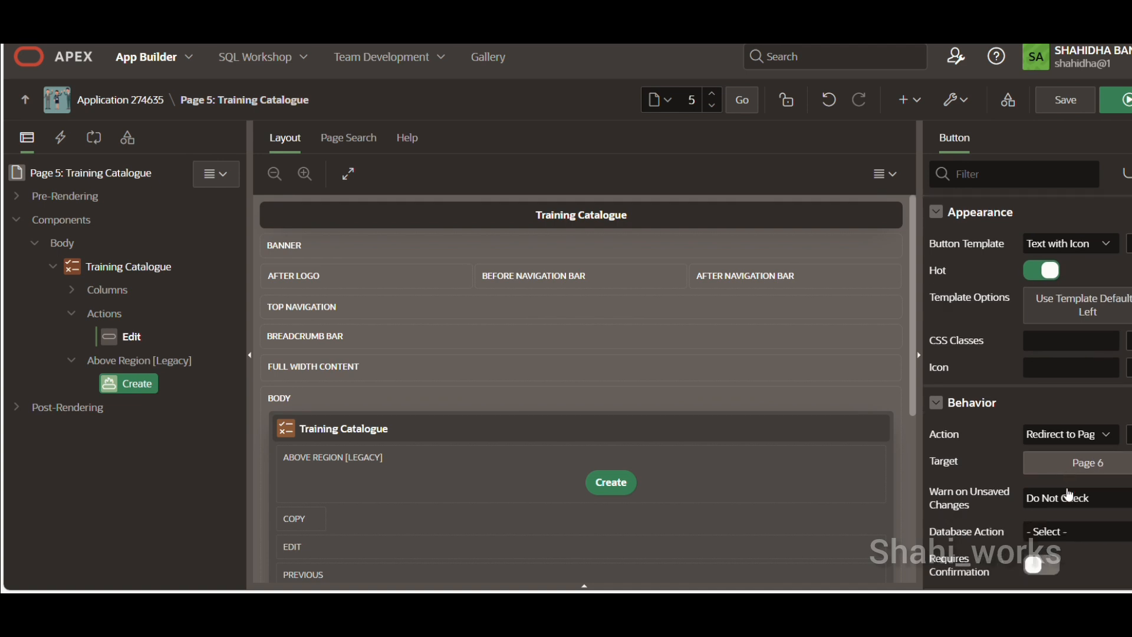
scroll(1066, 487, down, 3)
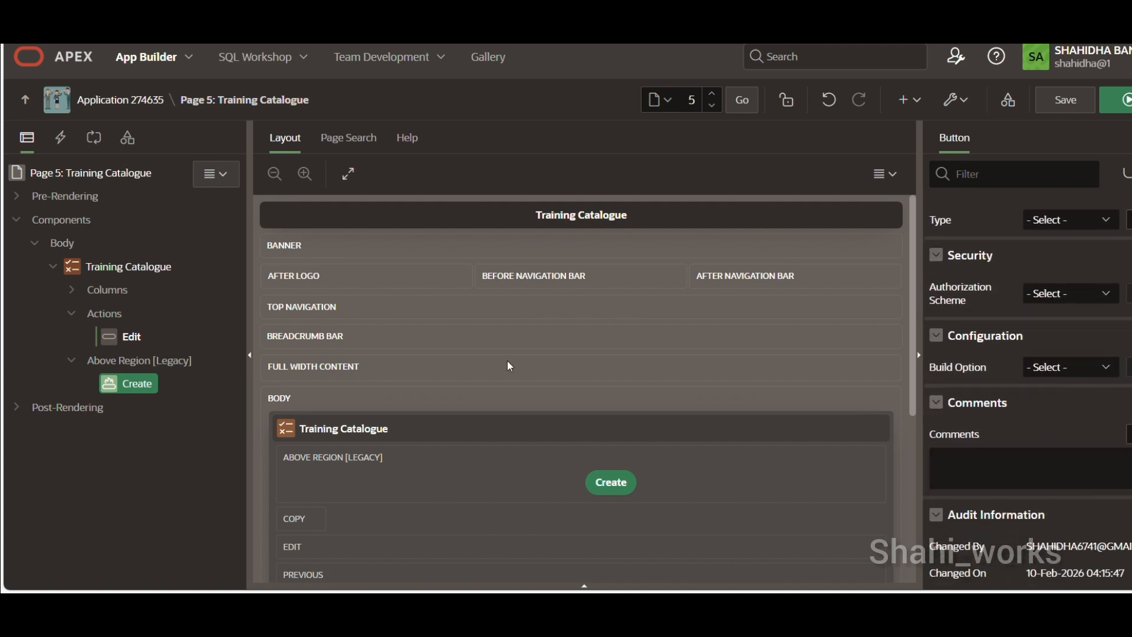
- Open the Dialog Close dynamic action under Dialog Closed and examine its event and selection type options
click(64, 140)
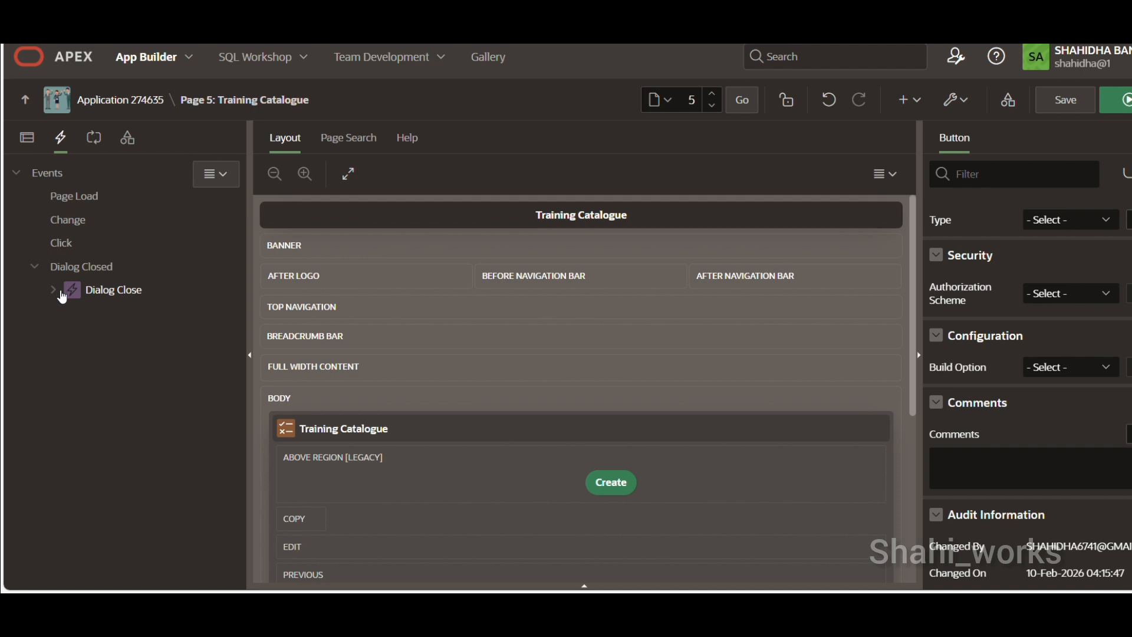
click(66, 267)
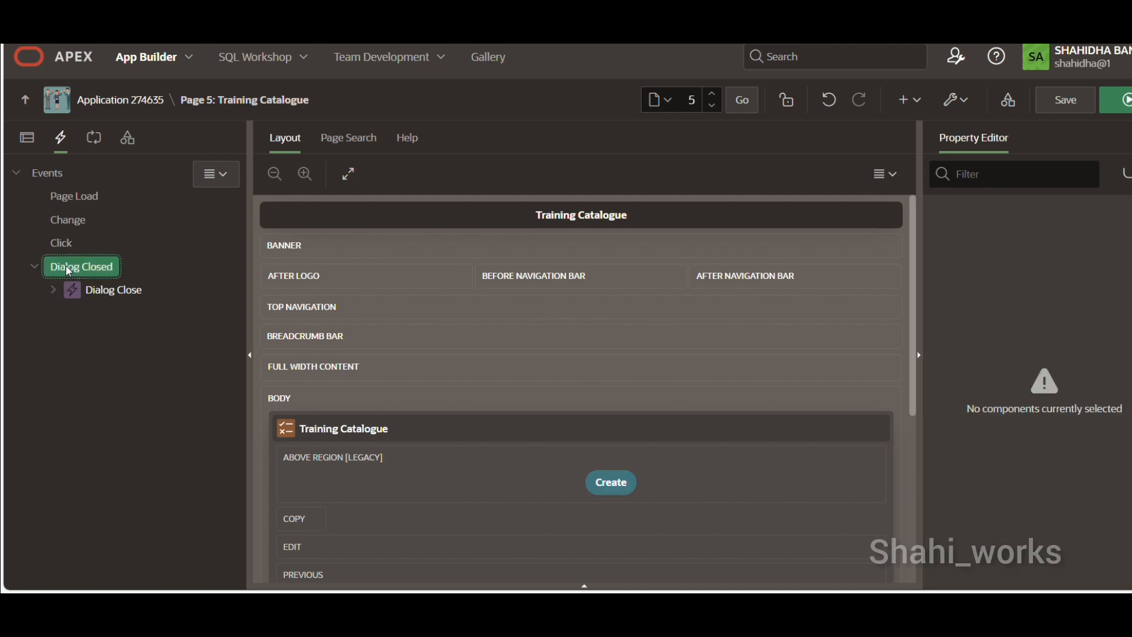
right_click(66, 266)
click(31, 291)
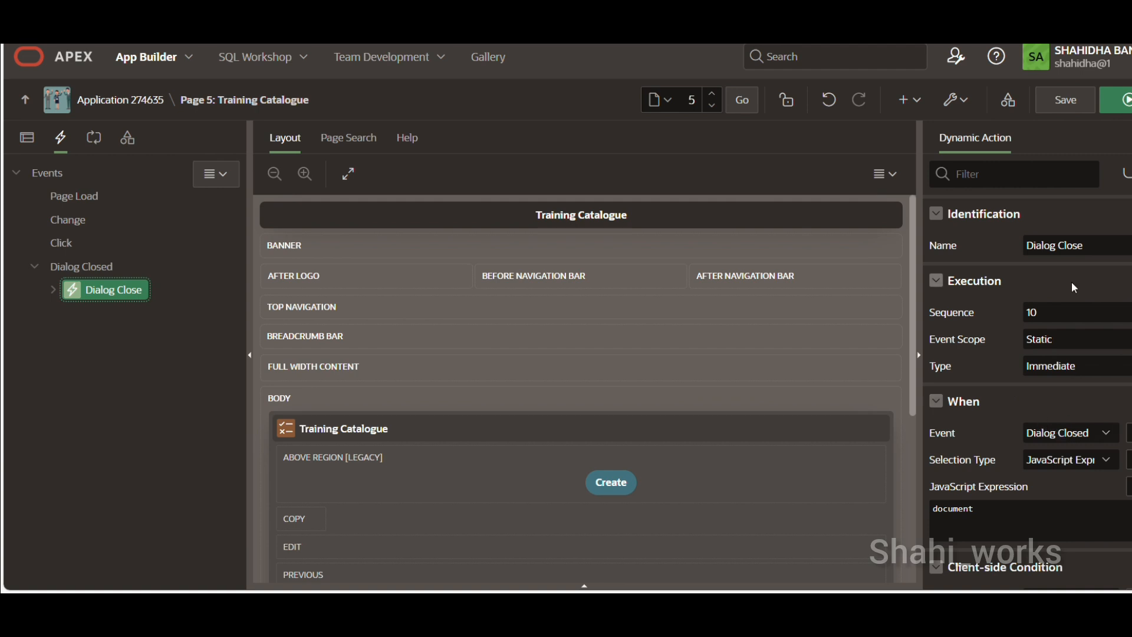
click(1083, 463)
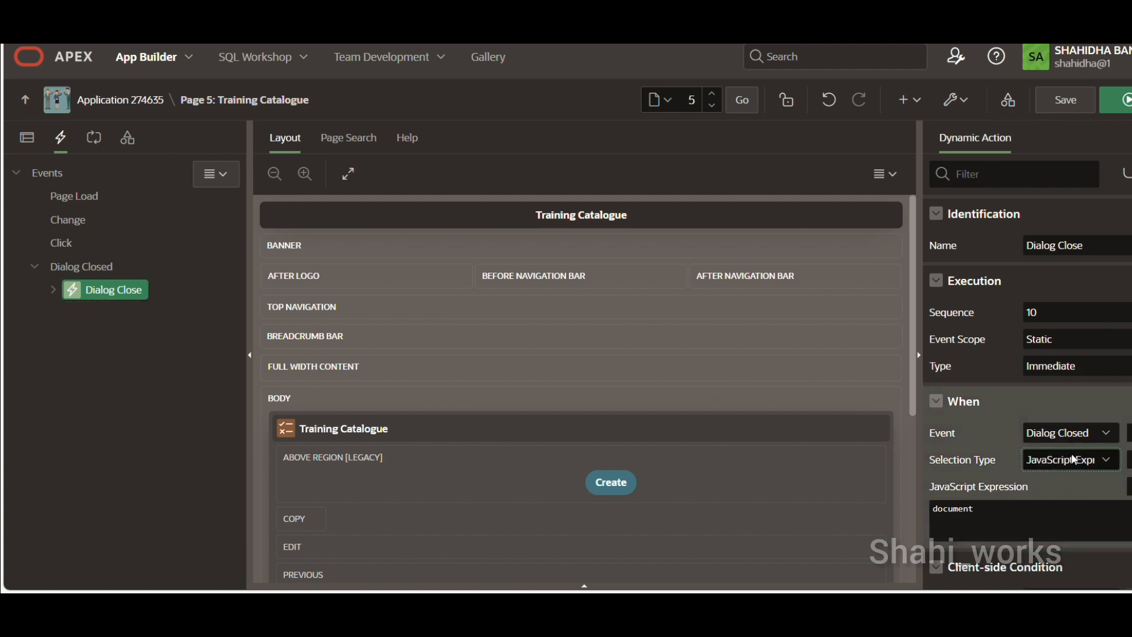
click(1036, 432)
click(1036, 432)
click(1081, 464)
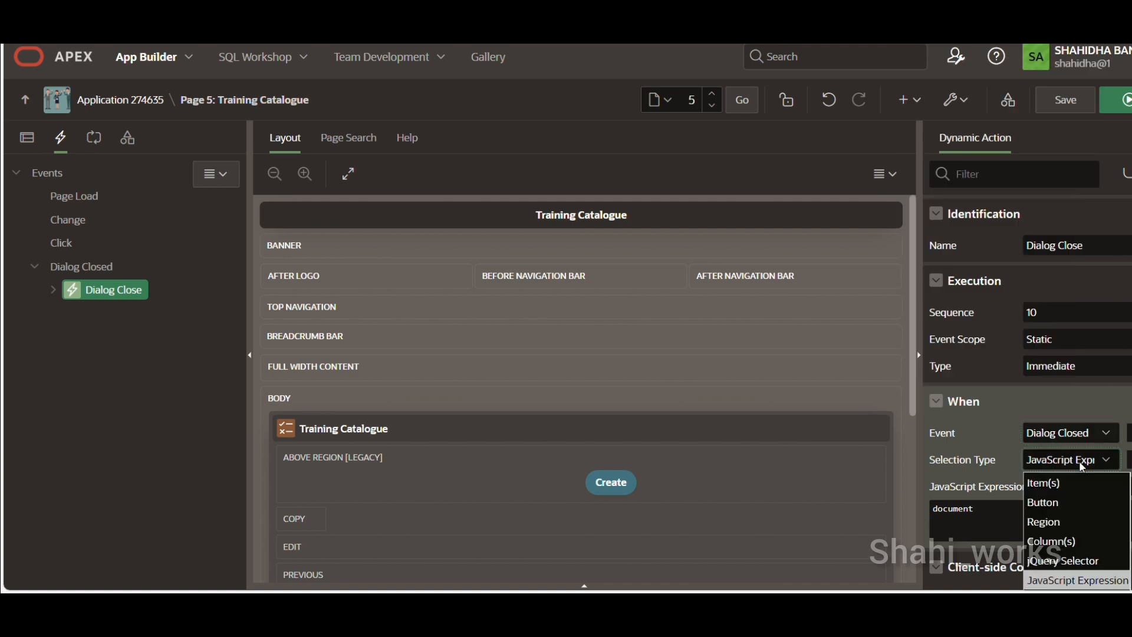
click(1080, 463)
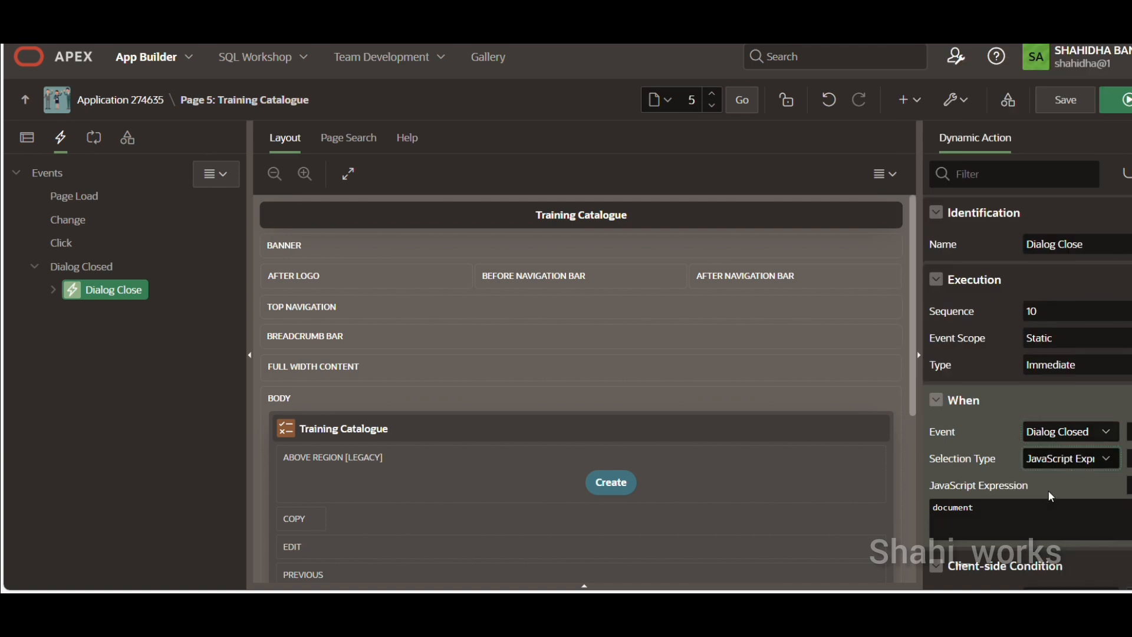
- Inspect the Dialog Close JavaScript expression in the code editor, close it without changes, and open the Refresh true action
scroll(1050, 496, down, 1)
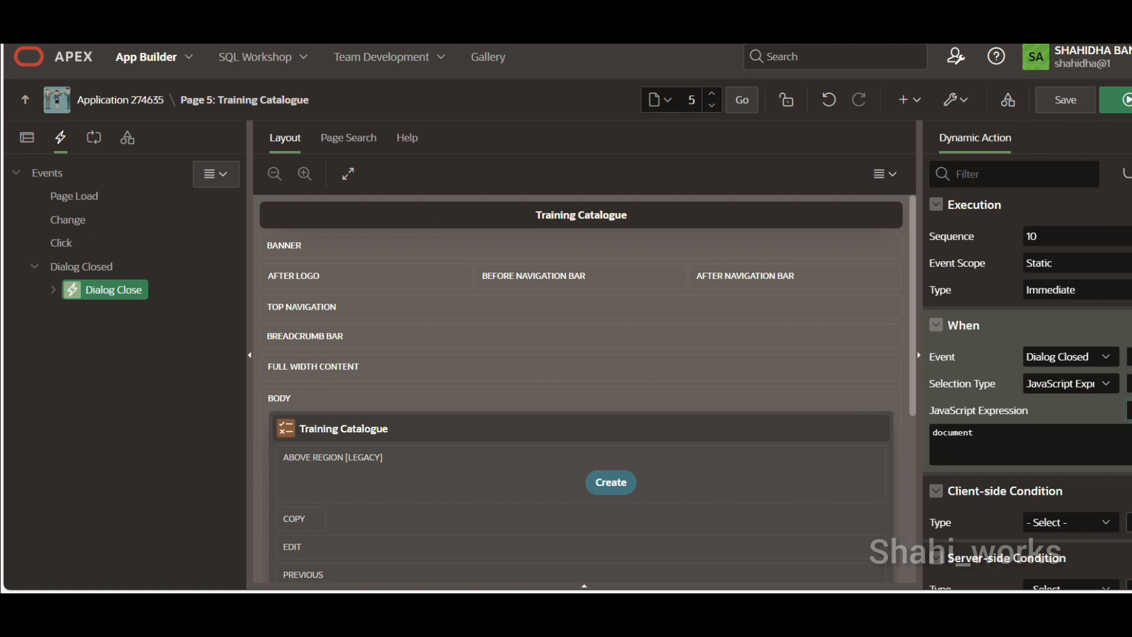
click(1128, 411)
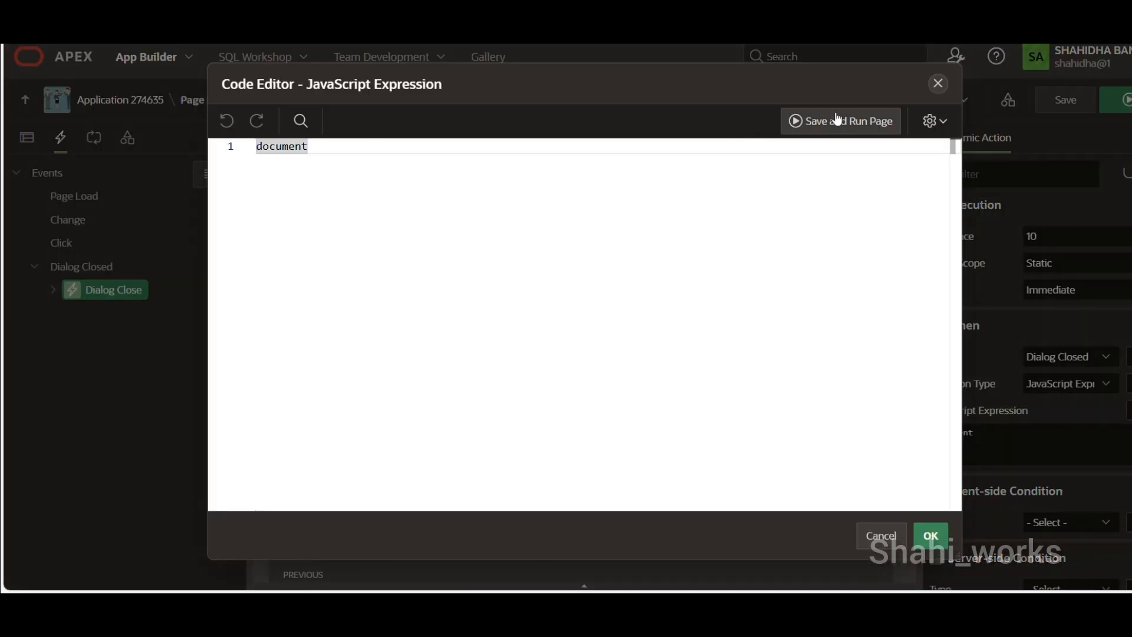
click(938, 83)
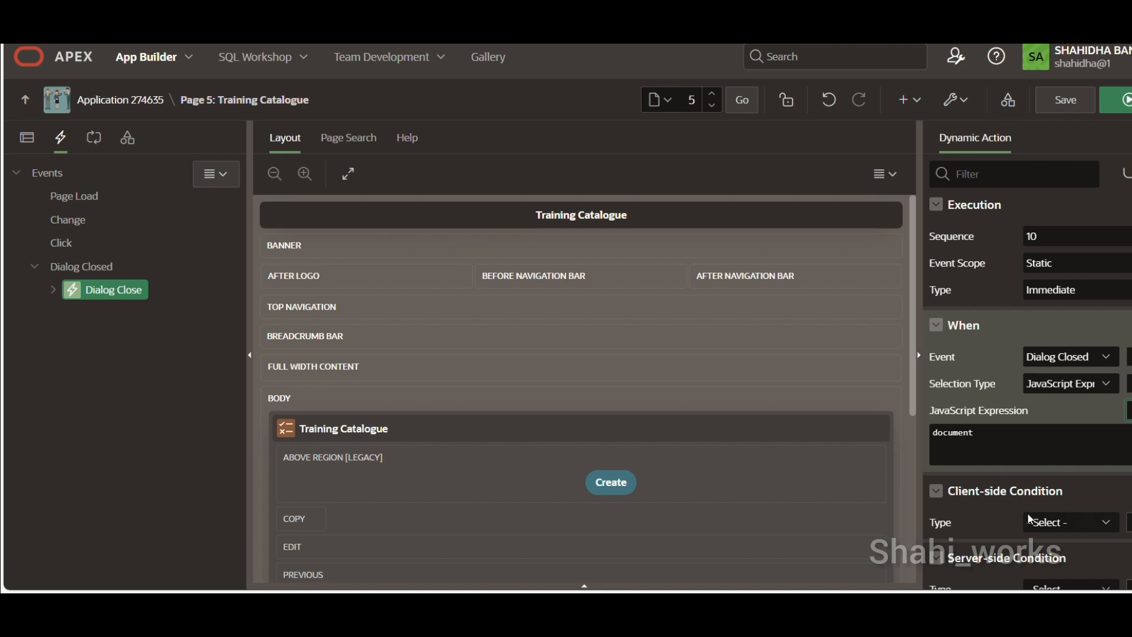
scroll(1029, 514, up, 2)
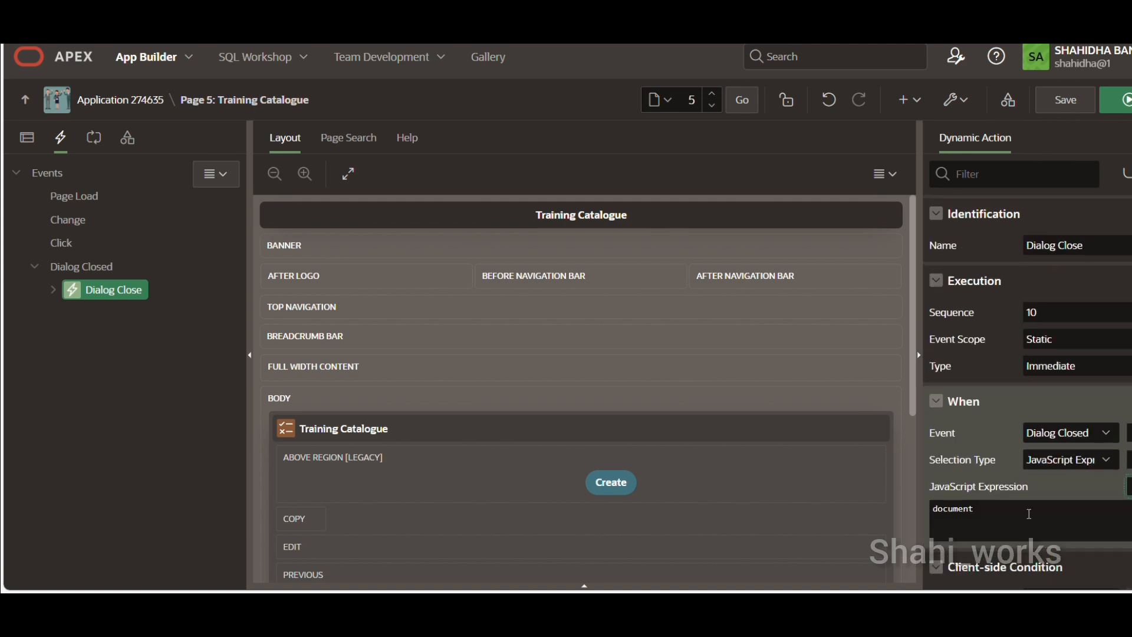
click(133, 337)
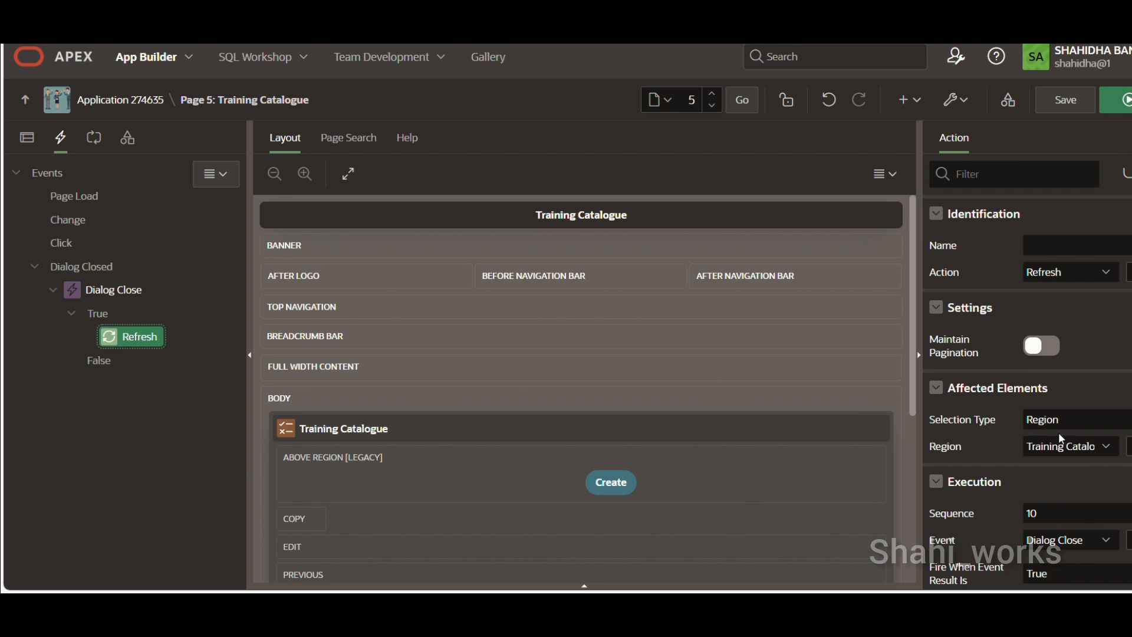
- Examine the Refresh action's affected region, execution and condition settings, and its selection type options, leaving them unchanged
scroll(1058, 434, down, 1)
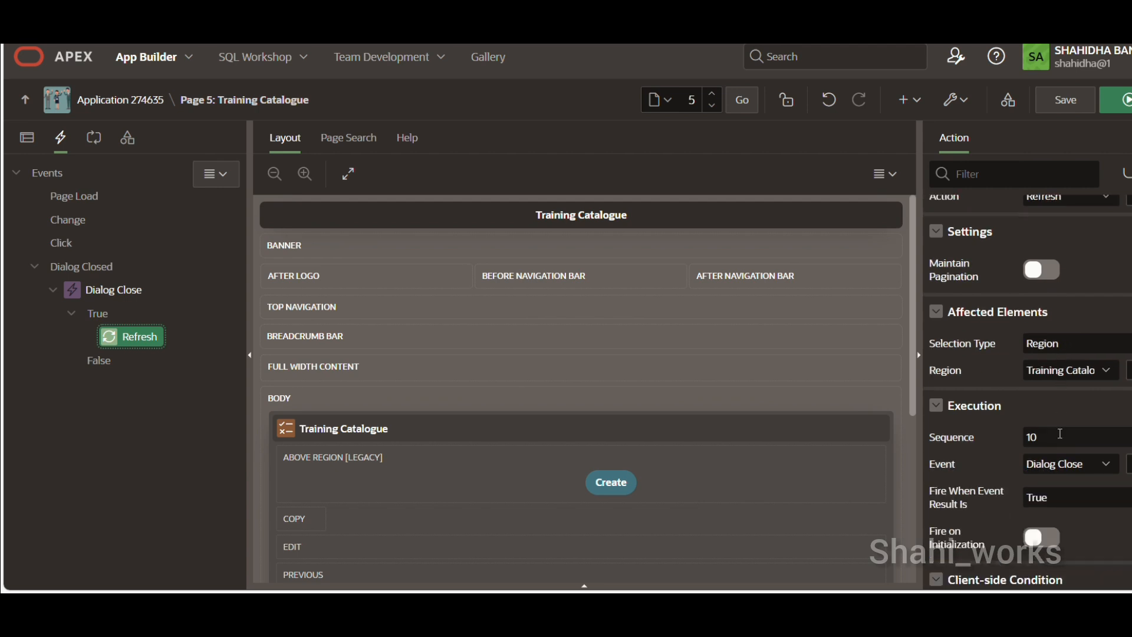
click(1055, 372)
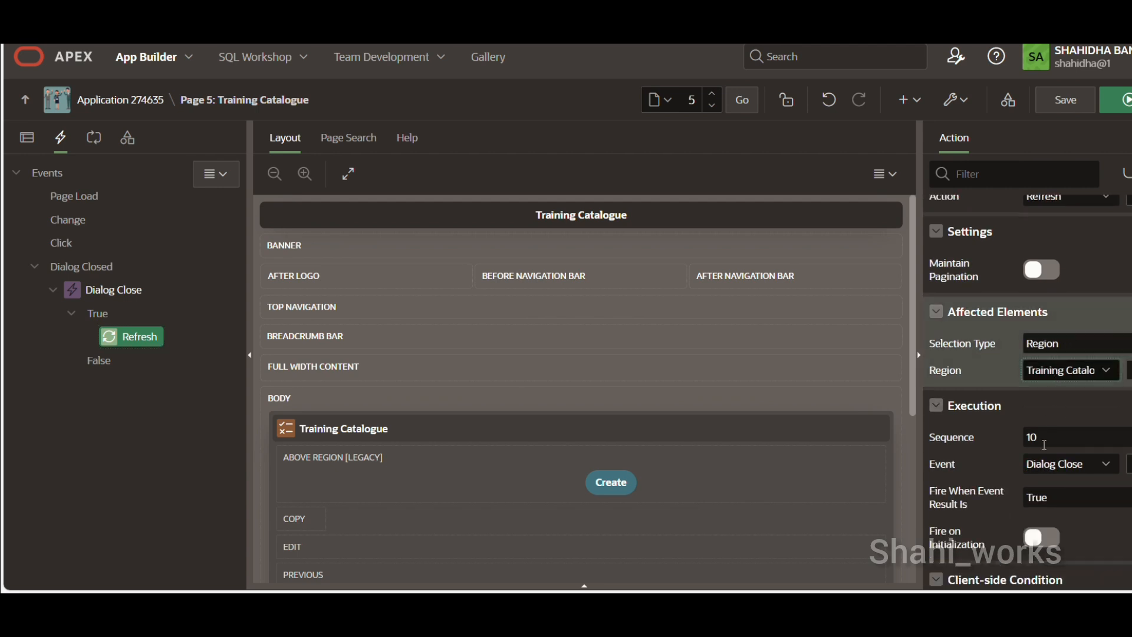
scroll(1044, 445, down, 5)
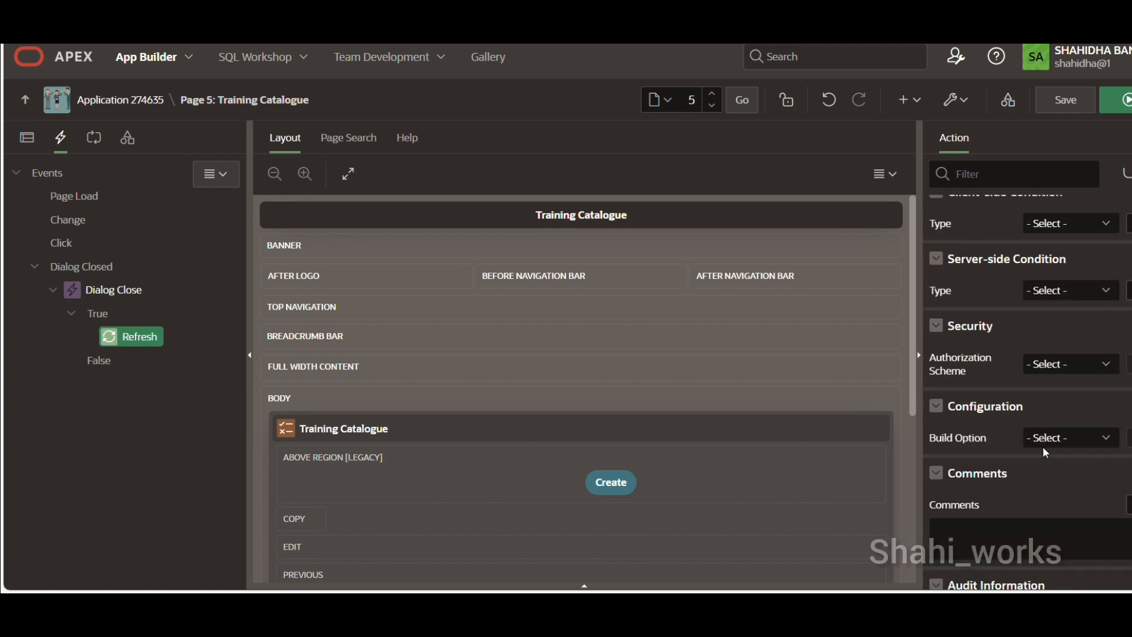
scroll(1043, 451, up, 5)
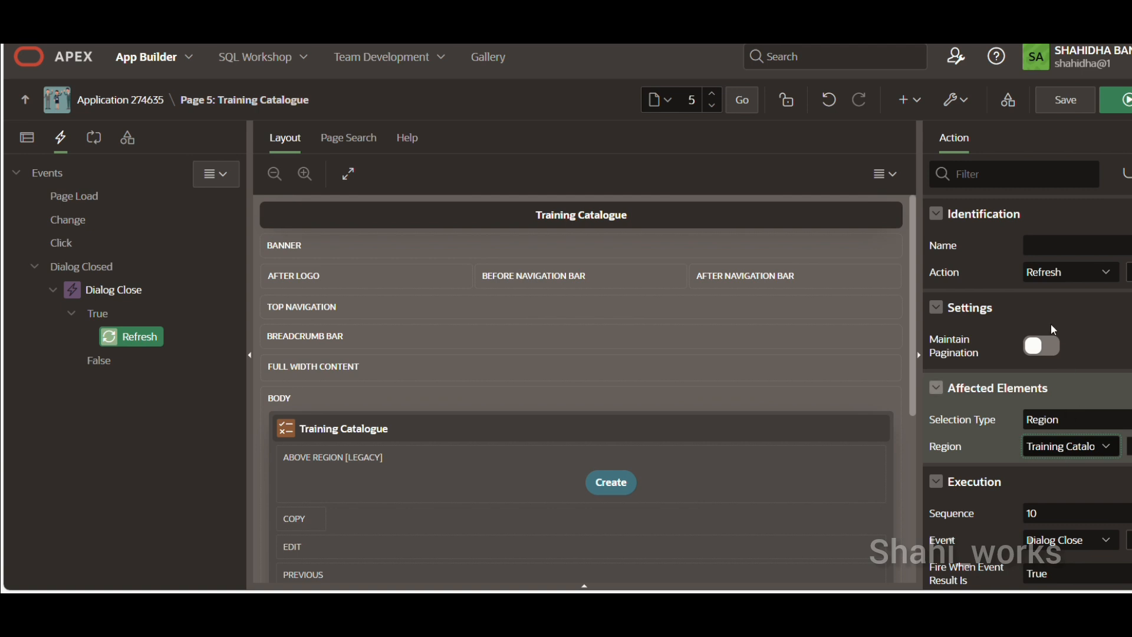
click(1069, 419)
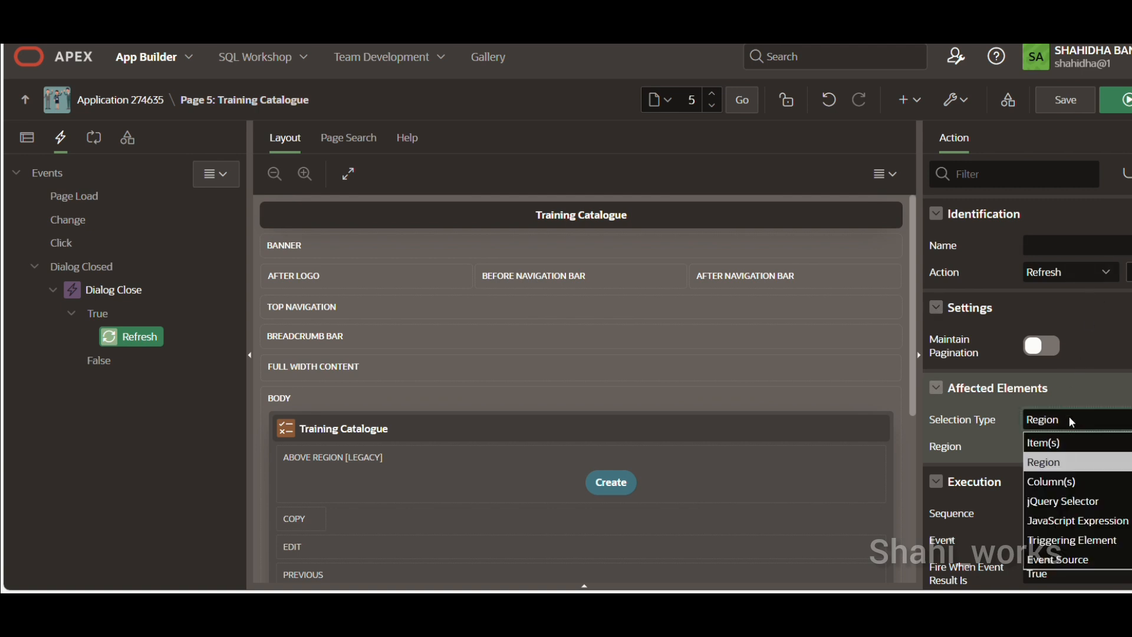
click(1070, 420)
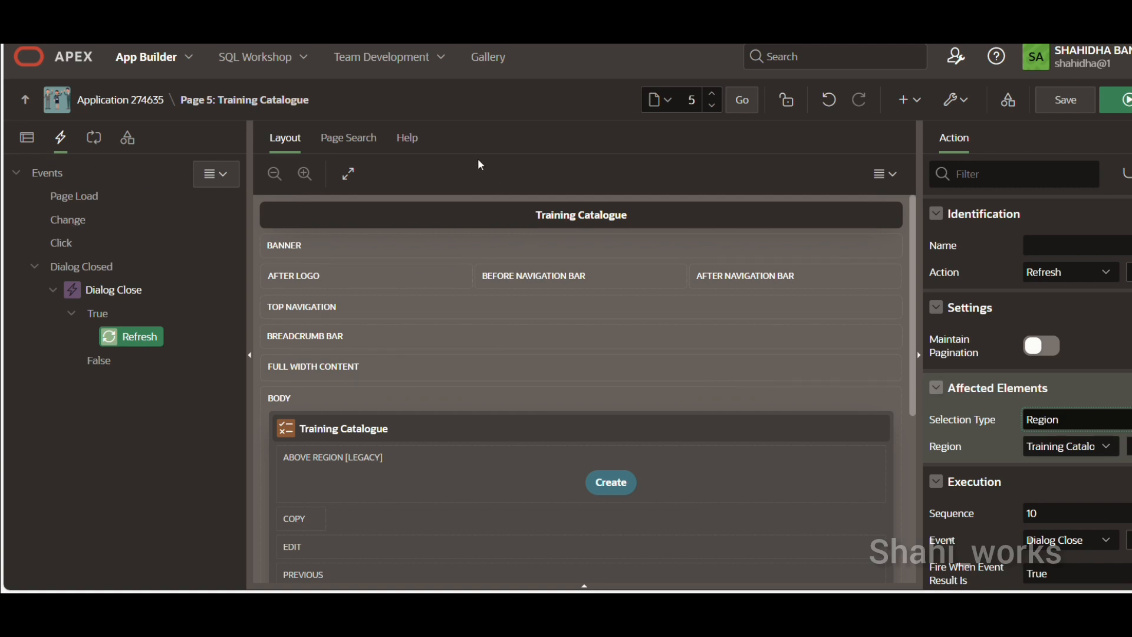
- Run the Training Catalogue page, sign in to the Employee Onboarding Application with the prefilled credentials, and expand the navigation
click(1126, 112)
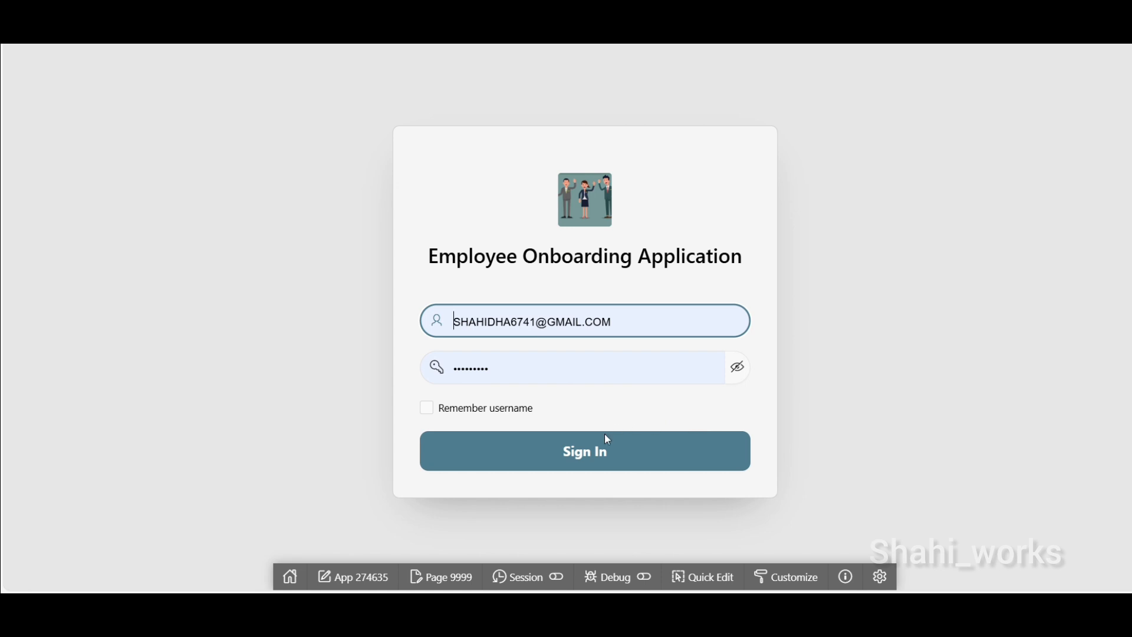
click(577, 454)
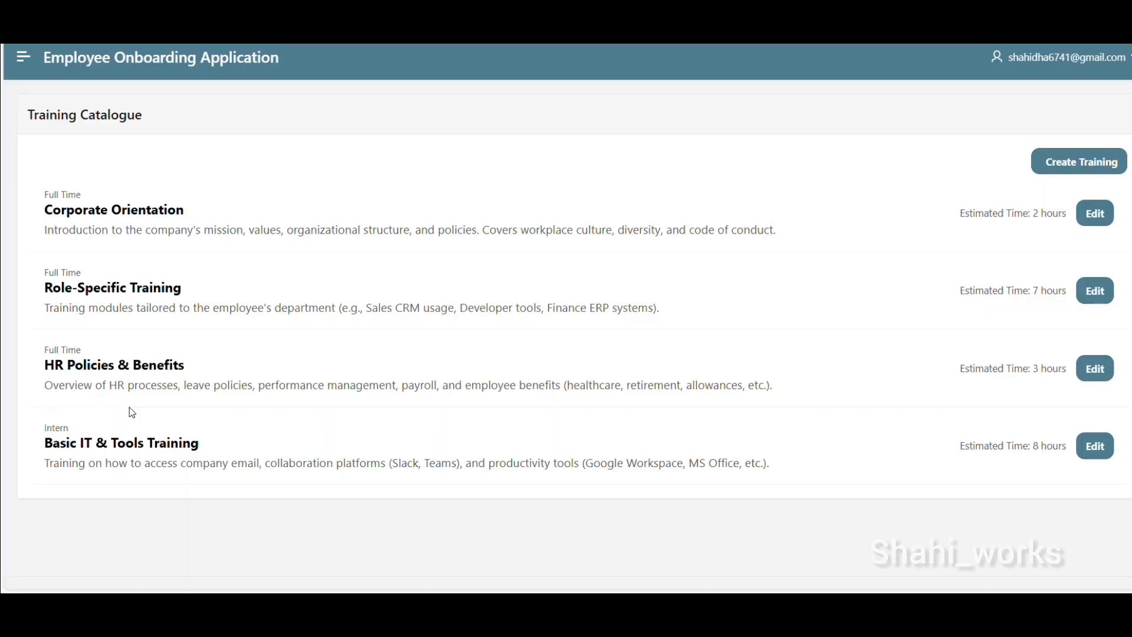
click(23, 59)
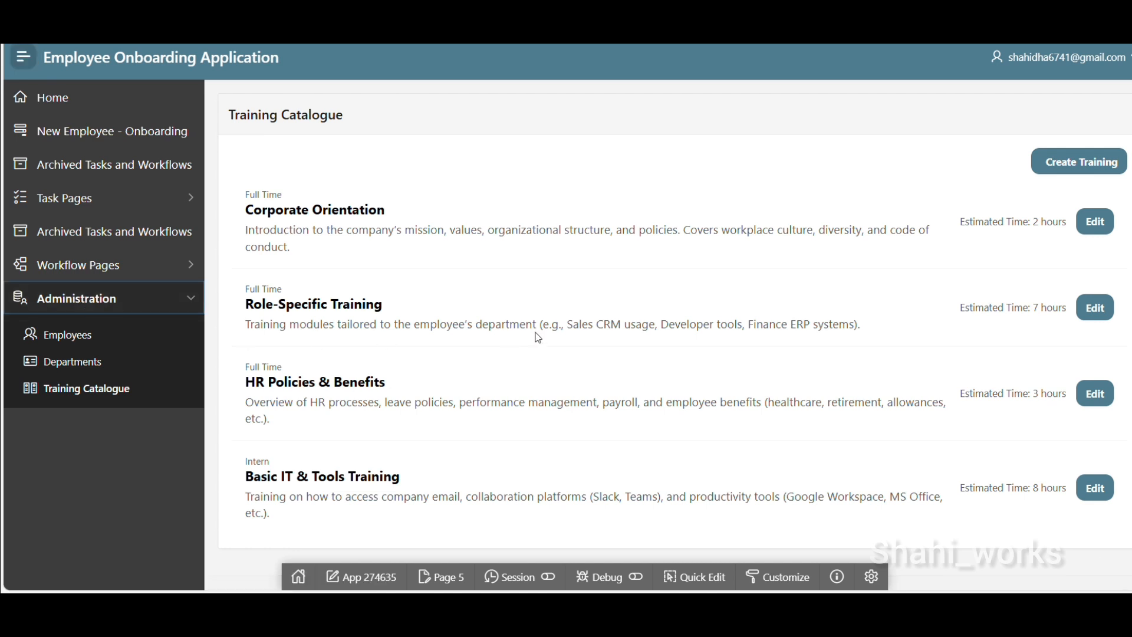
- View the Employees page under Administration and its blank Create/Edit Employee form, then cancel the form
click(95, 336)
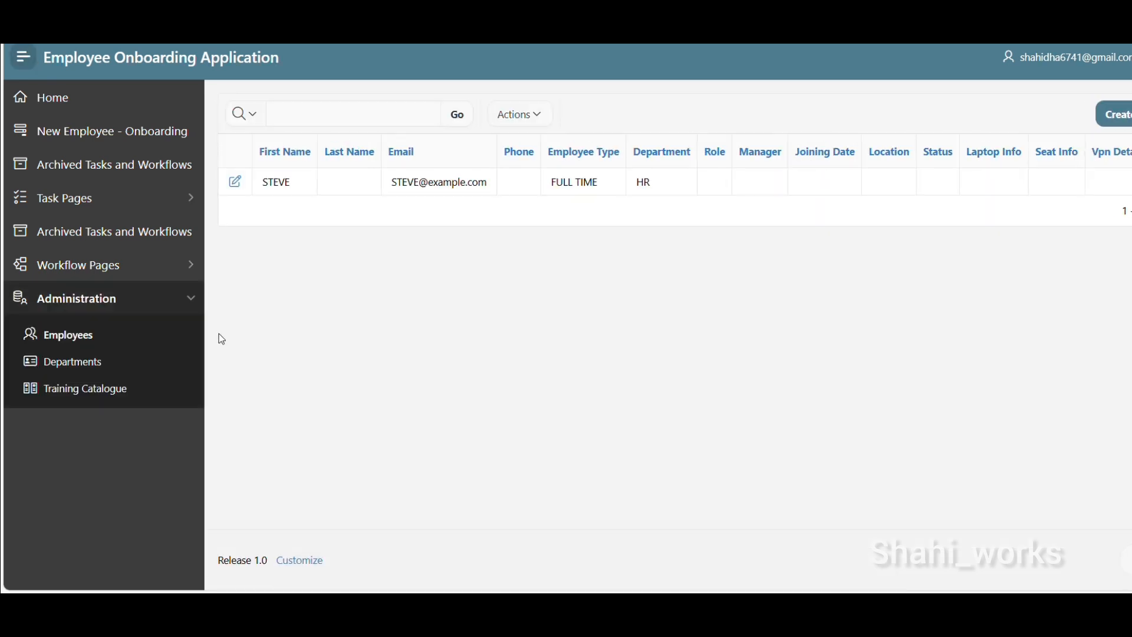
click(96, 345)
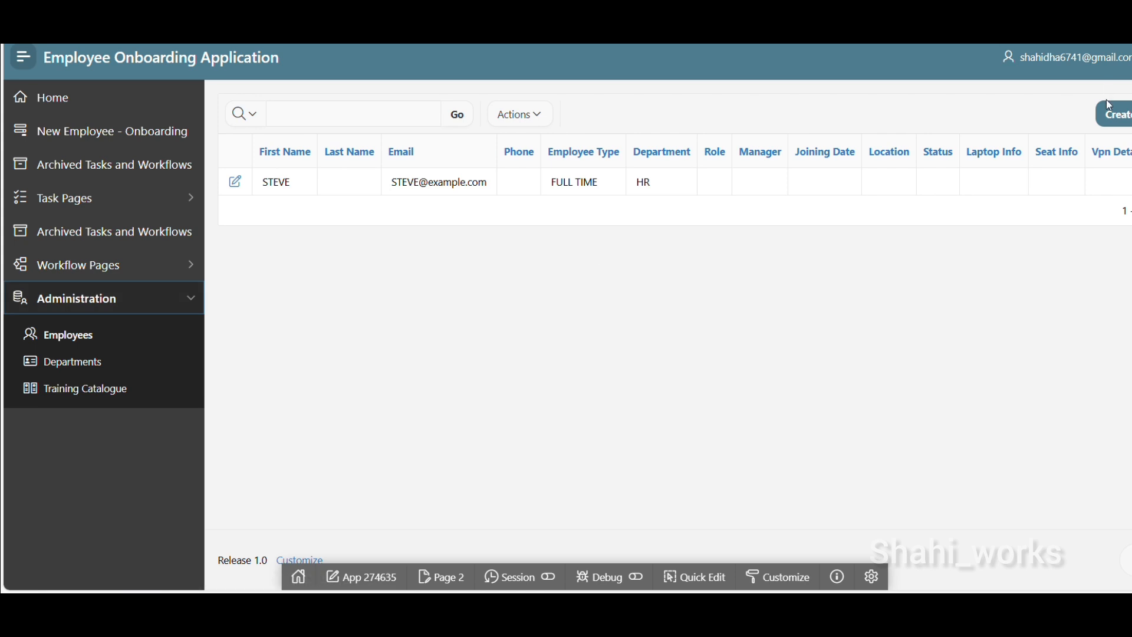
click(1120, 115)
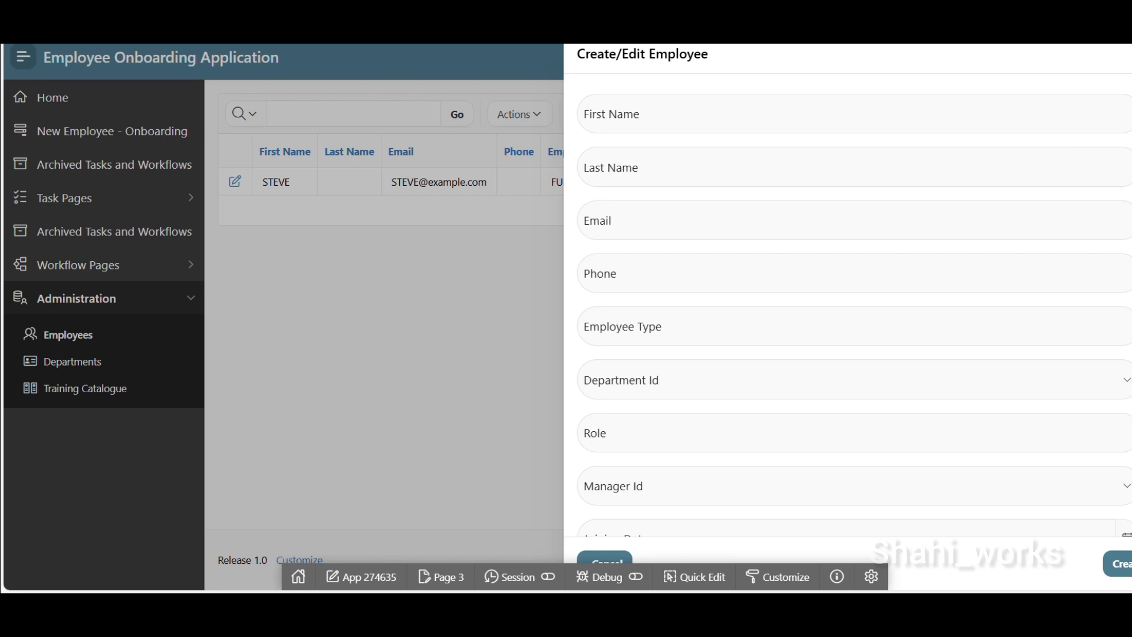
click(609, 560)
click(53, 344)
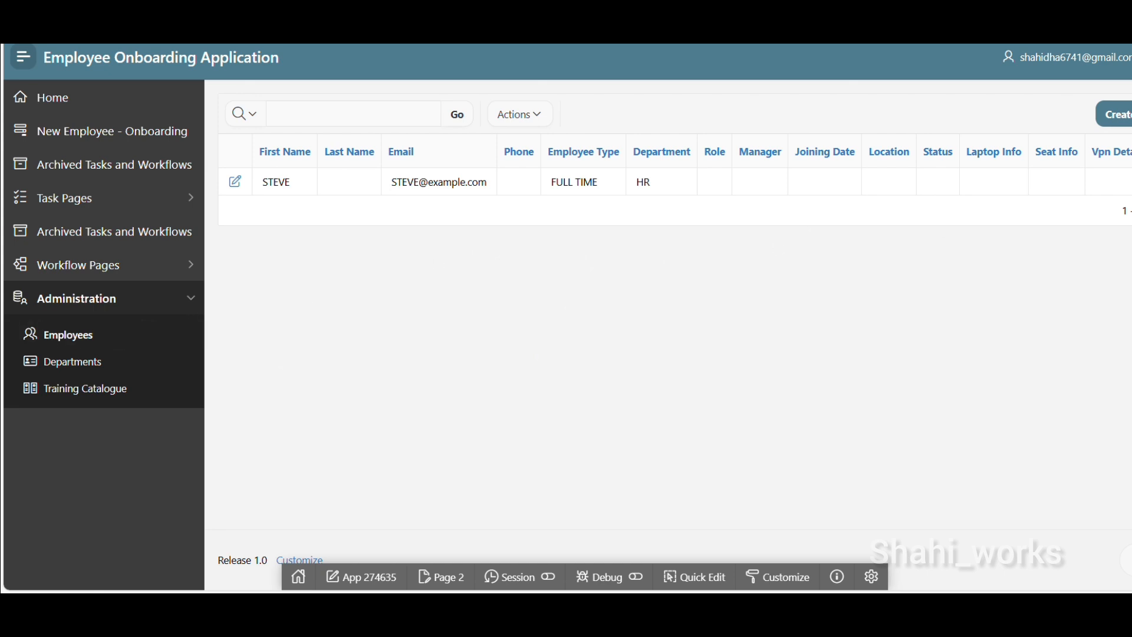
- View the Departments page, return to the Training Catalogue, and open a blank Create/Edit Training Catalogue form
click(101, 364)
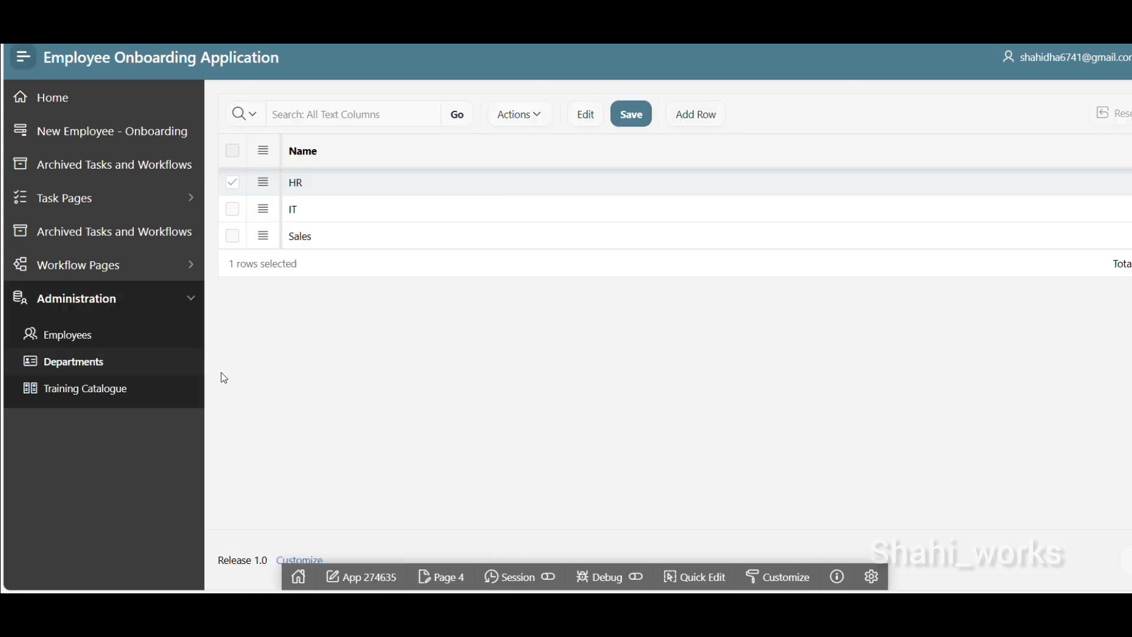
click(69, 389)
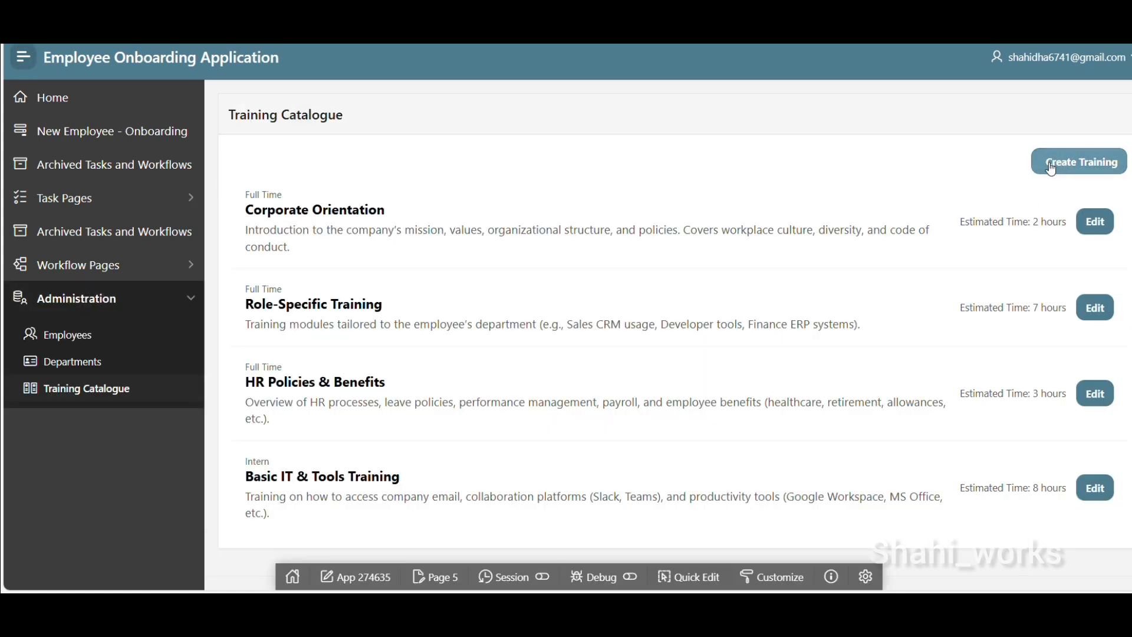
click(1050, 165)
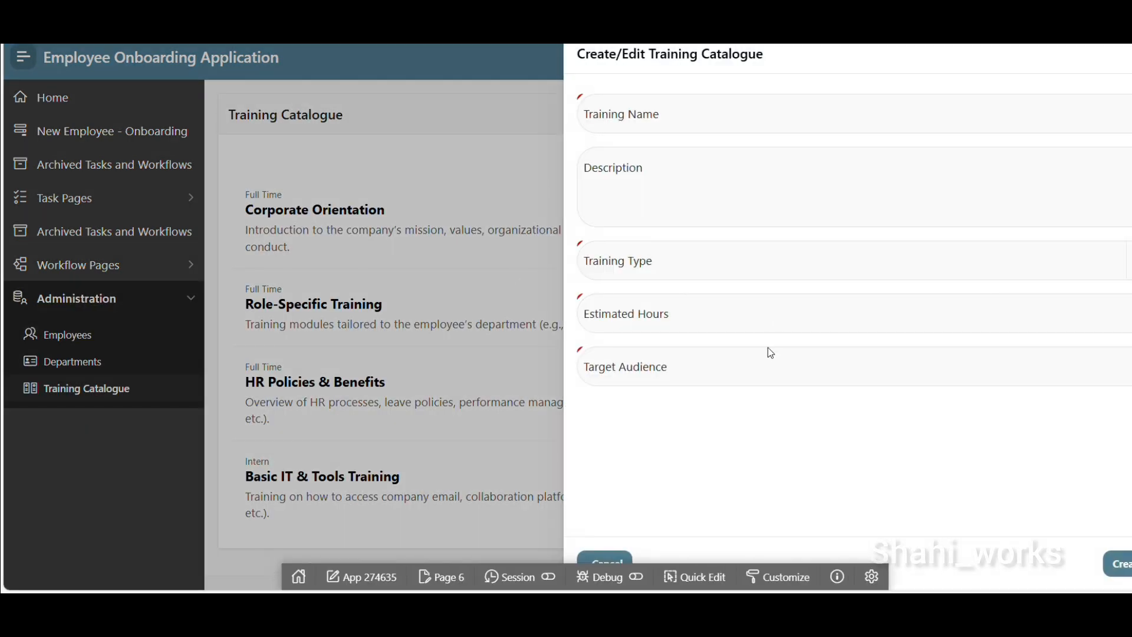